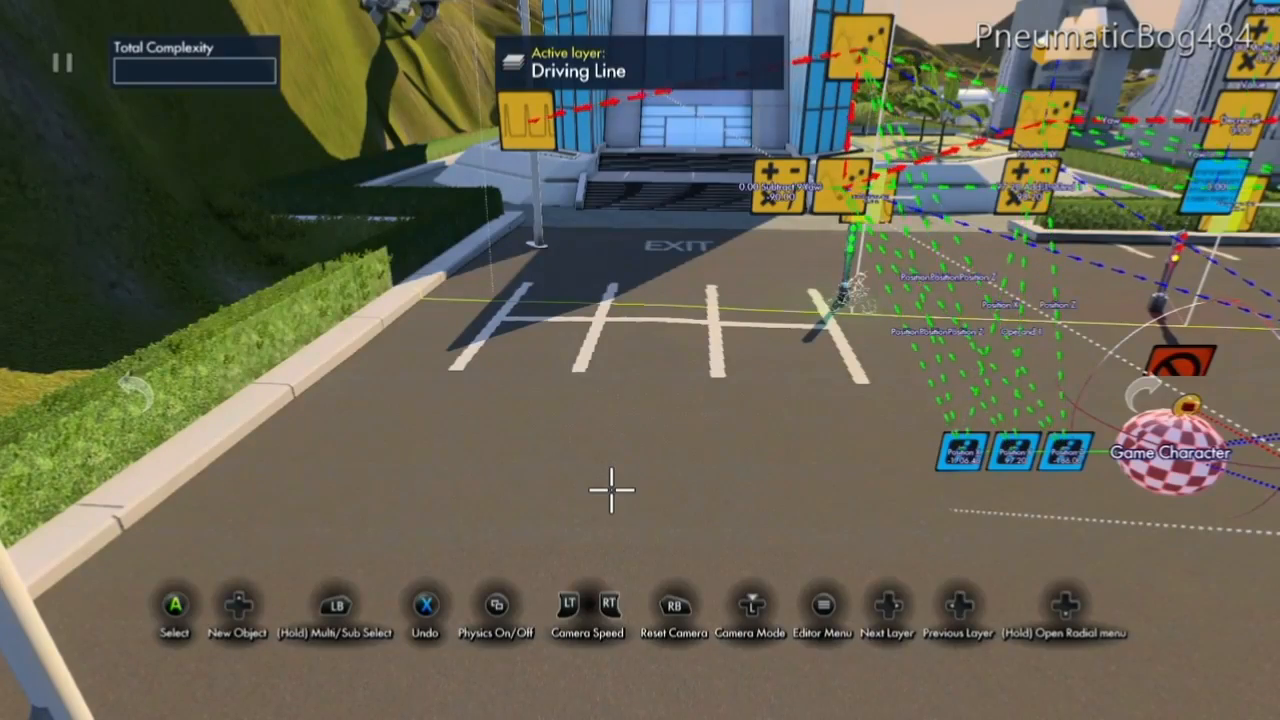
# Add an Area trigger from the Triggers category and place it on the open pavement in front of the building.
pyautogui.press('Up')
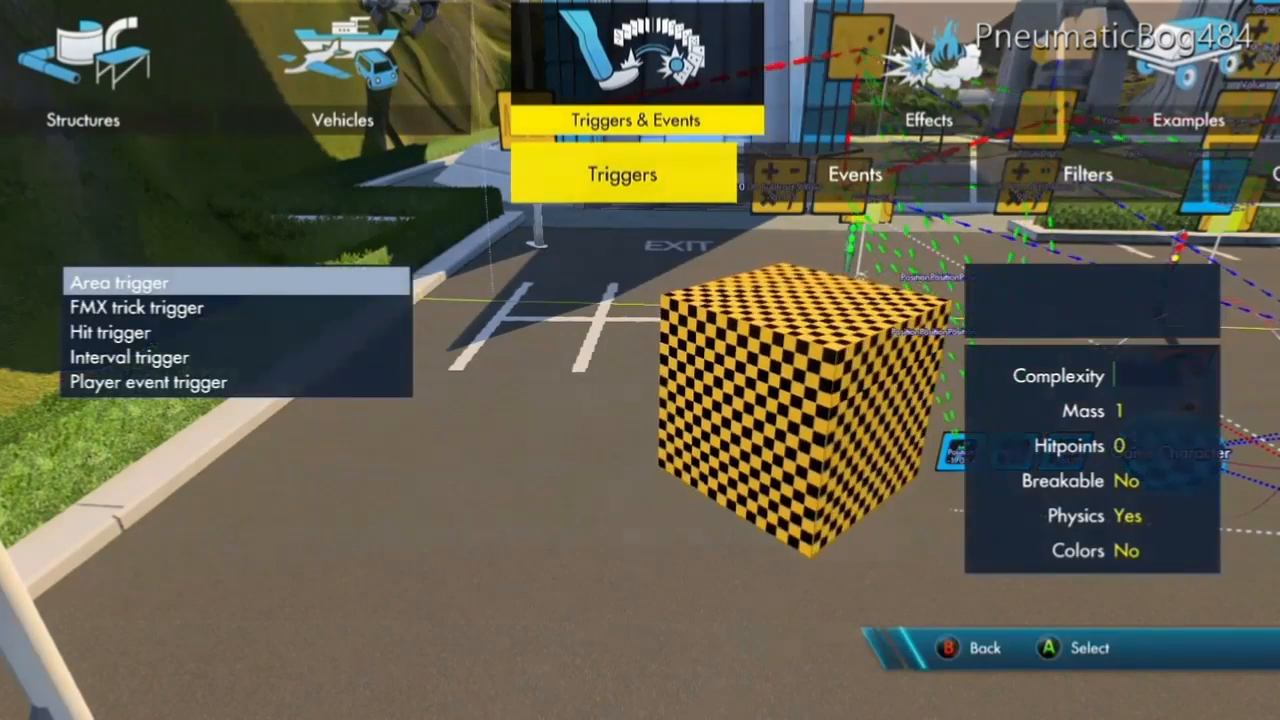
pyautogui.press('Right')
pyautogui.press('Left')
pyautogui.press('Return')
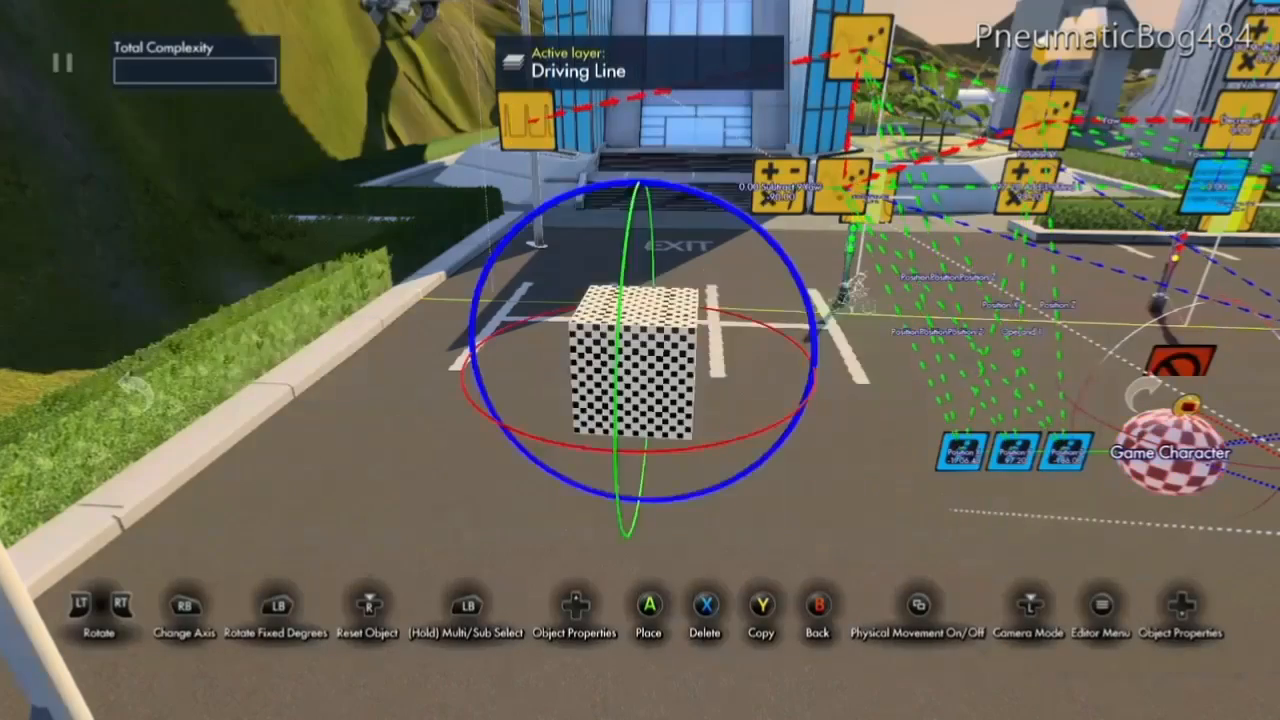
pyautogui.press('Right')
pyautogui.press('Down')
pyautogui.press('Left')
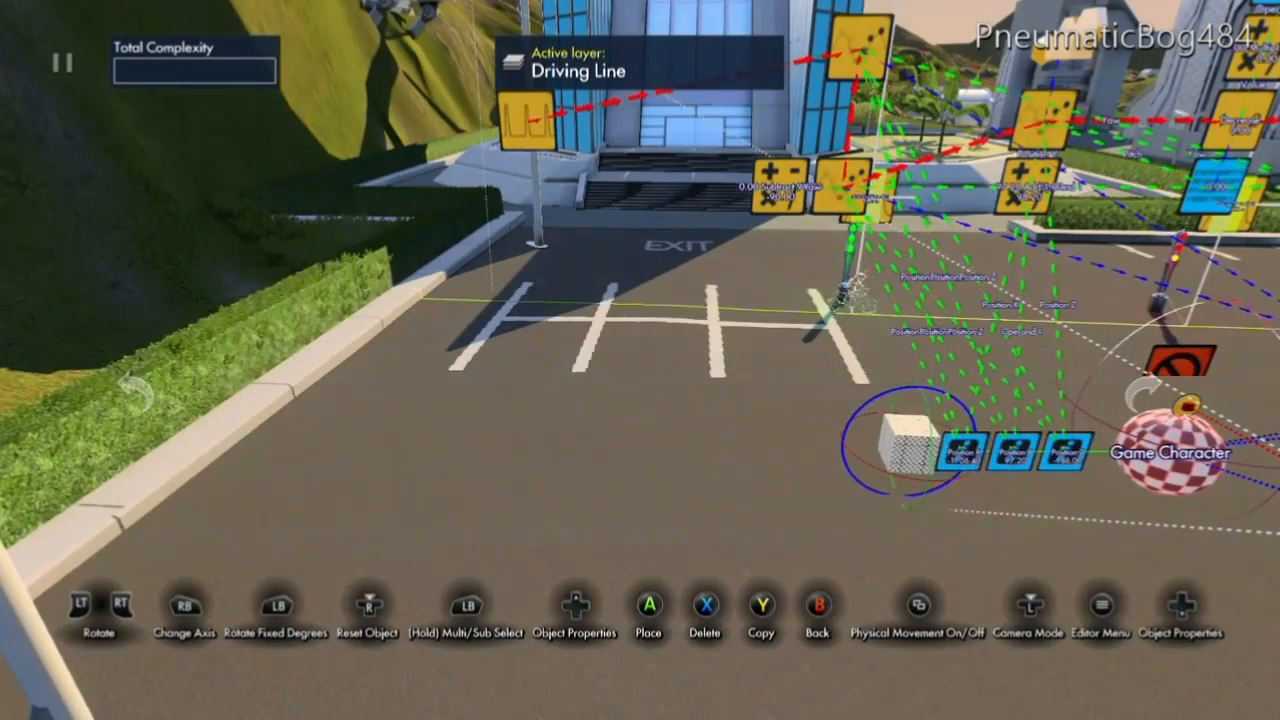
pyautogui.press('Left')
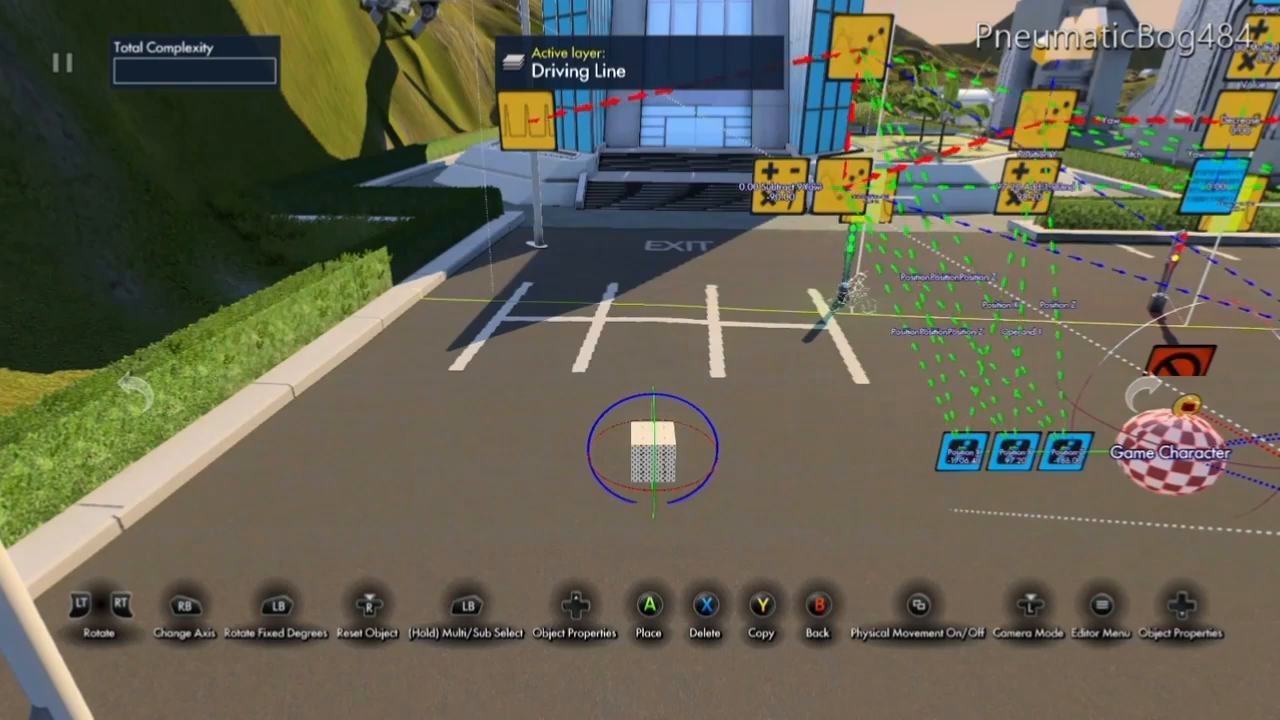
pyautogui.press('a')
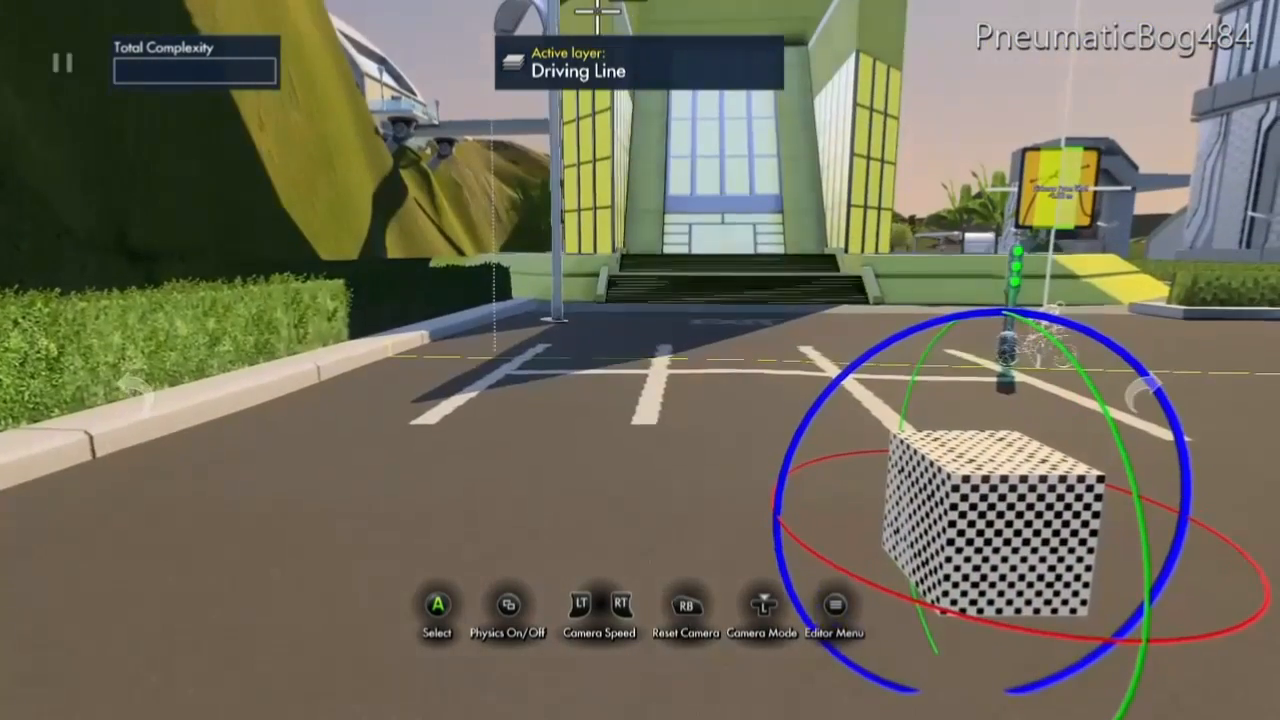
# Open the advanced physics properties of the placed area trigger and set its friction to 0.
pyautogui.press('a')
pyautogui.press('Up')
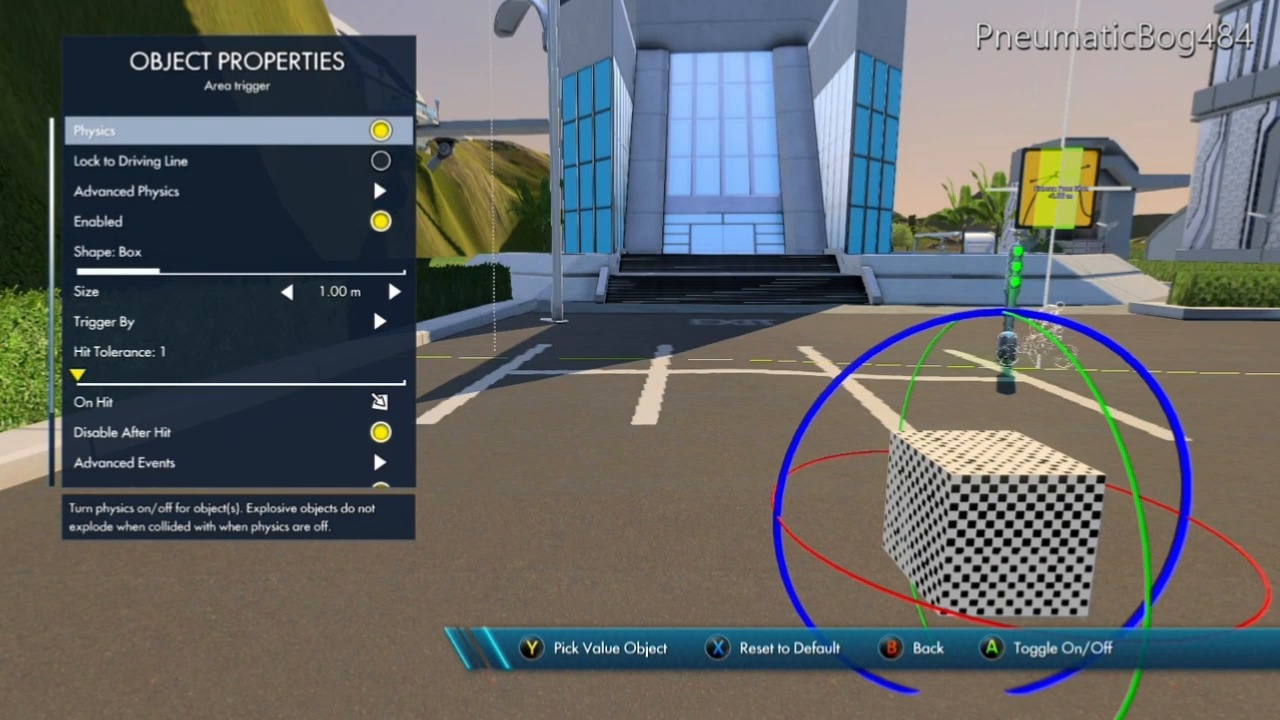
pyautogui.press('Down')
pyautogui.press('Up')
pyautogui.press('Down')
pyautogui.press('Down')
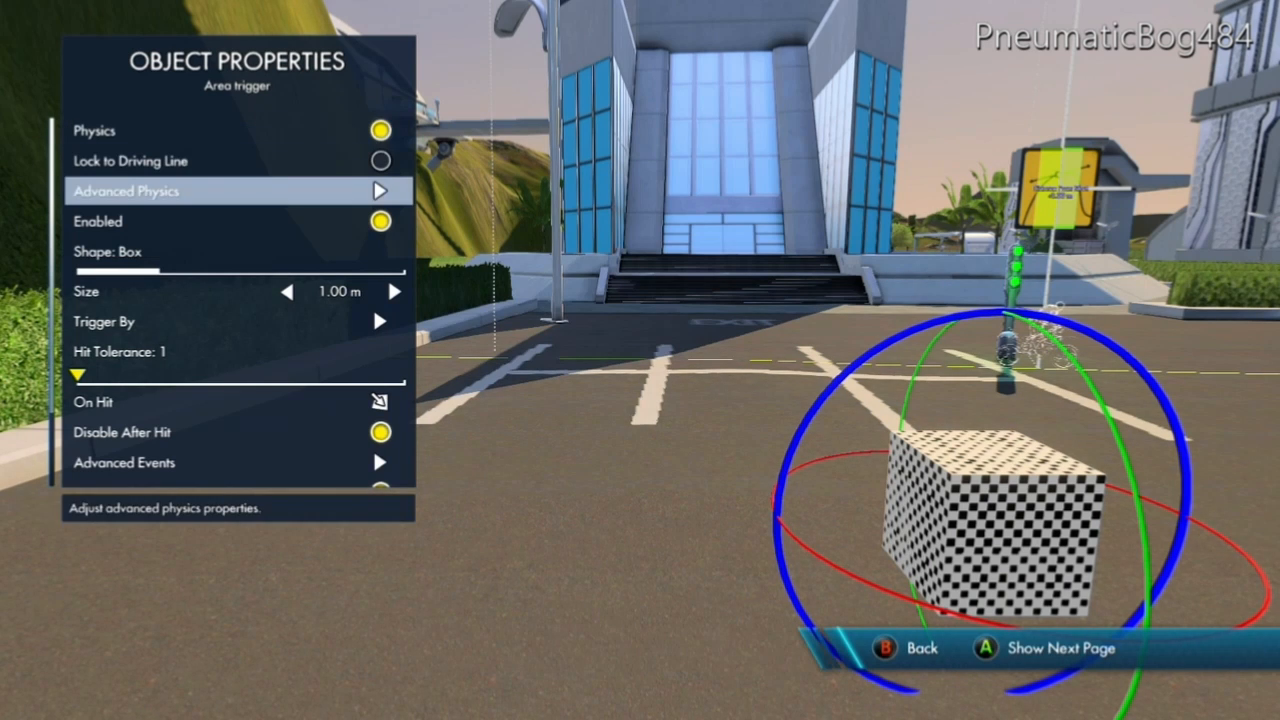
pyautogui.press('Return')
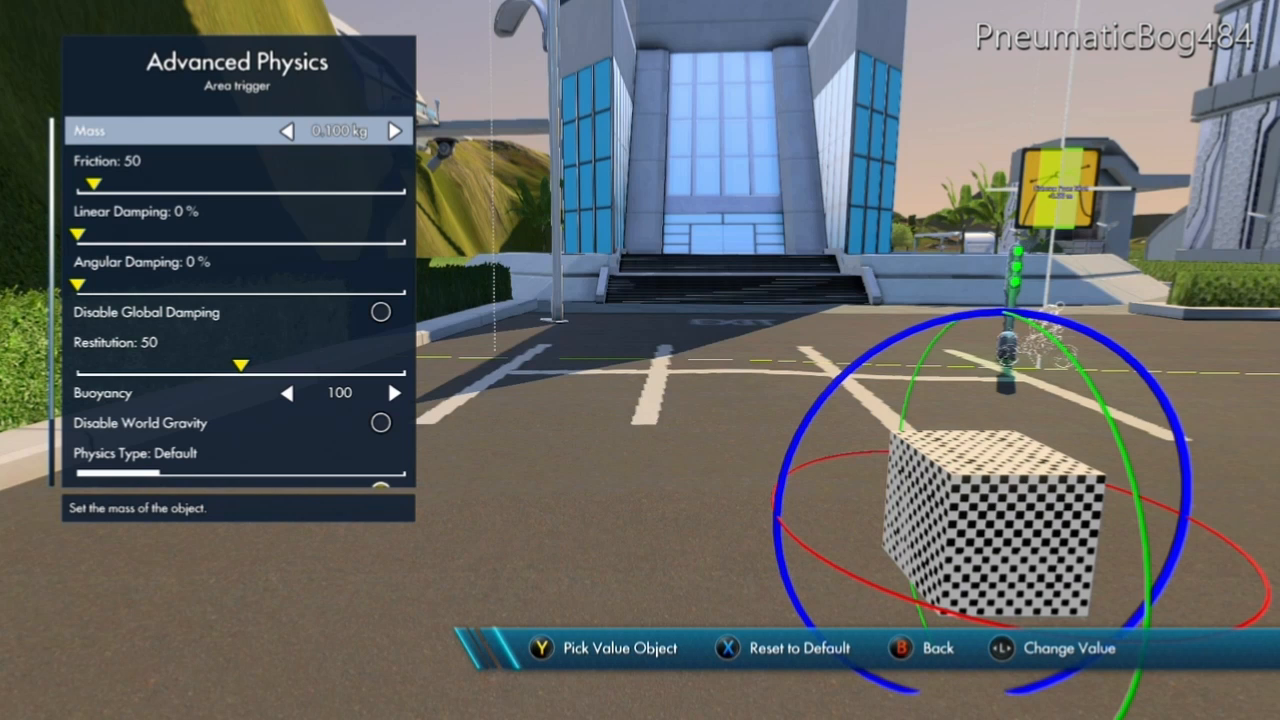
pyautogui.press('Down')
pyautogui.press('Left')
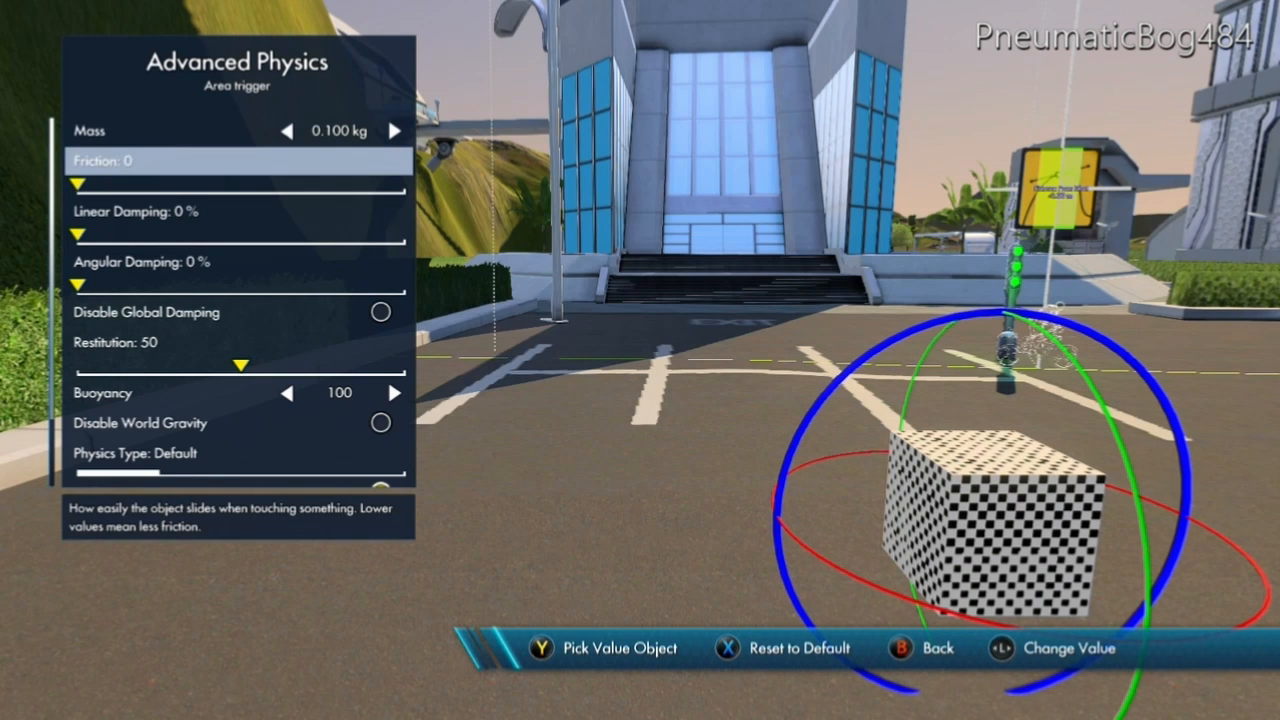
# Turn on Disable Global Damping for the area trigger and set its restitution to 0.
pyautogui.press('Down')
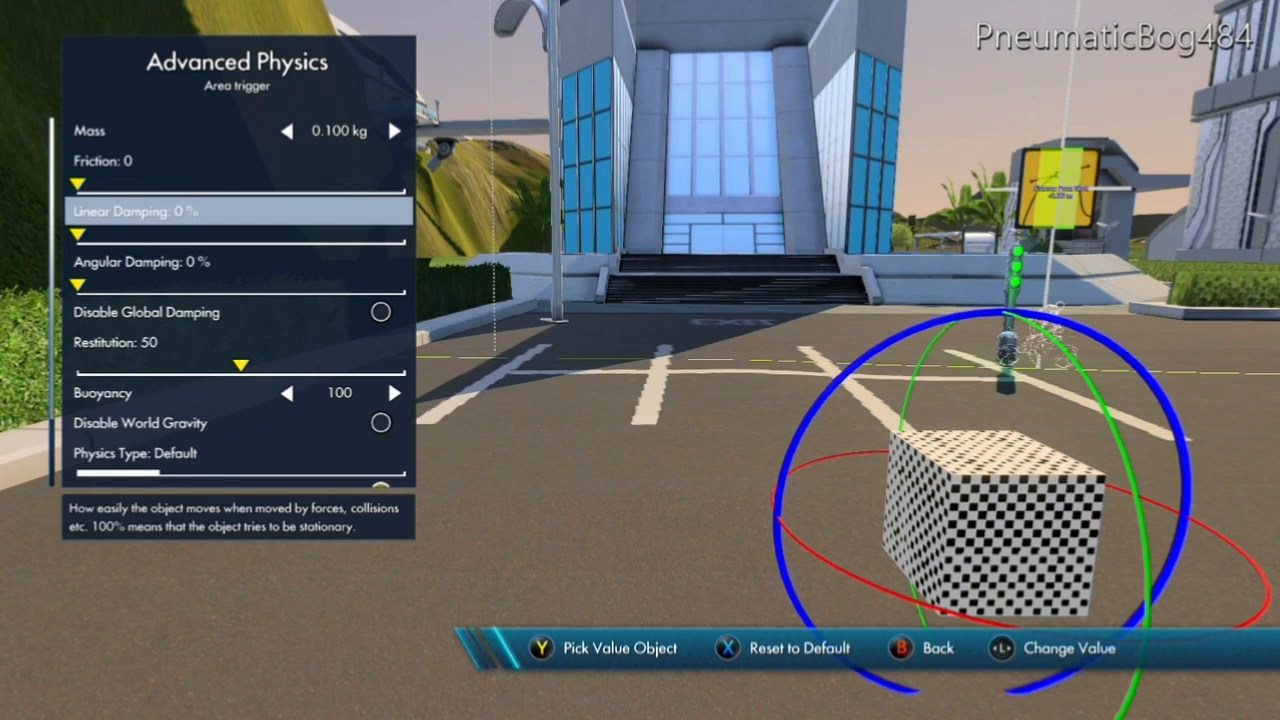
pyautogui.press('Down')
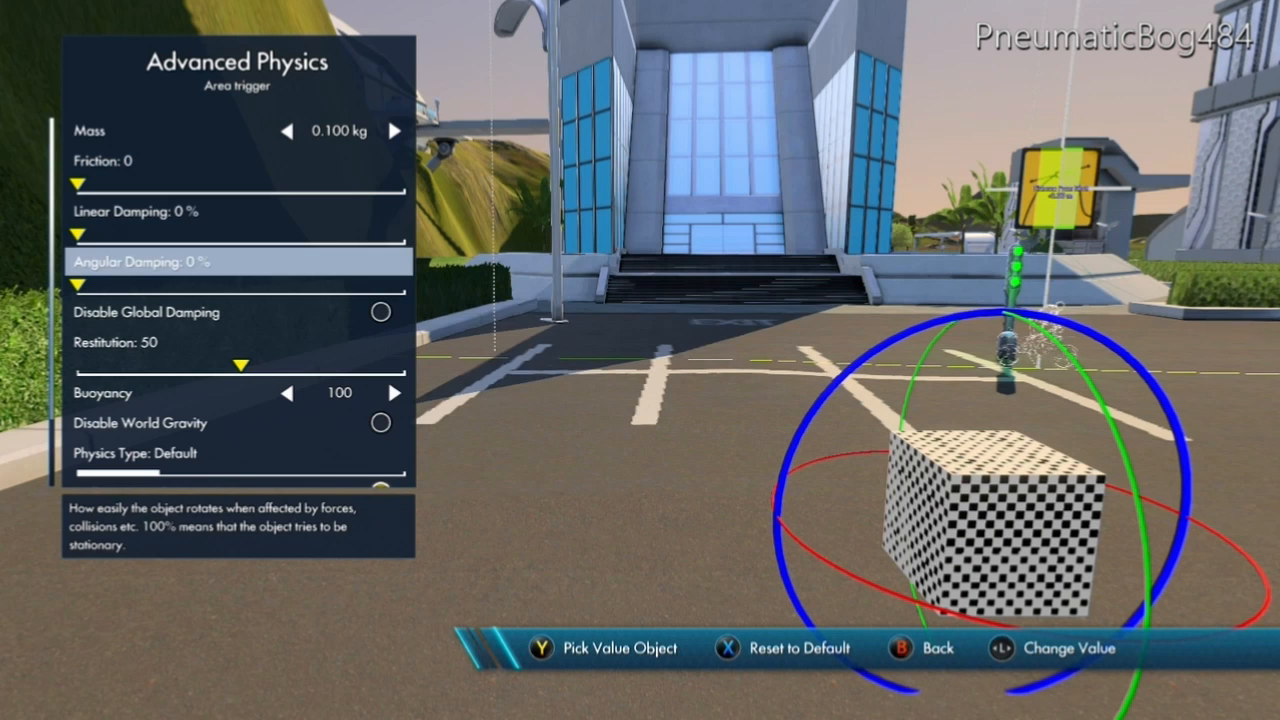
pyautogui.press('Down')
pyautogui.press('Return')
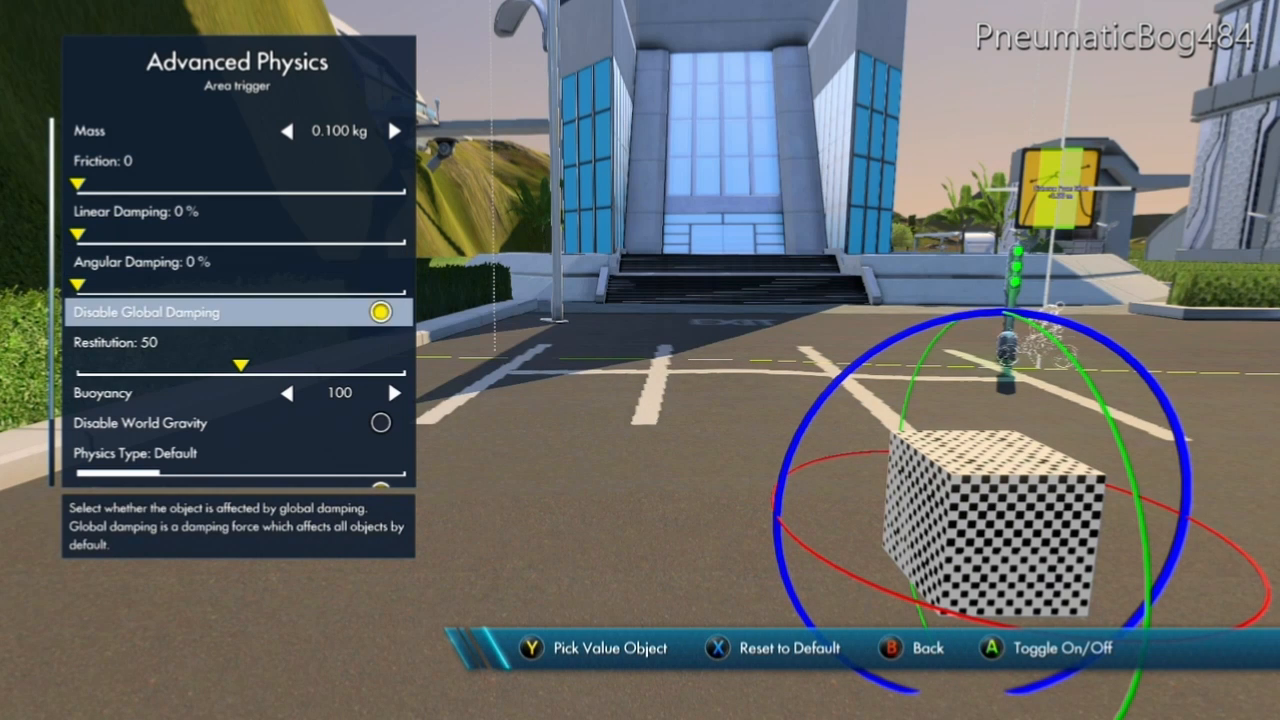
pyautogui.press('Down')
pyautogui.press('Left')
pyautogui.press('Left')
pyautogui.press('Left')
pyautogui.press('Left')
pyautogui.press('Left')
pyautogui.press('Left')
pyautogui.press('Left')
pyautogui.press('Left')
pyautogui.press('Left')
pyautogui.press('Left')
pyautogui.press('Left')
pyautogui.press('Left')
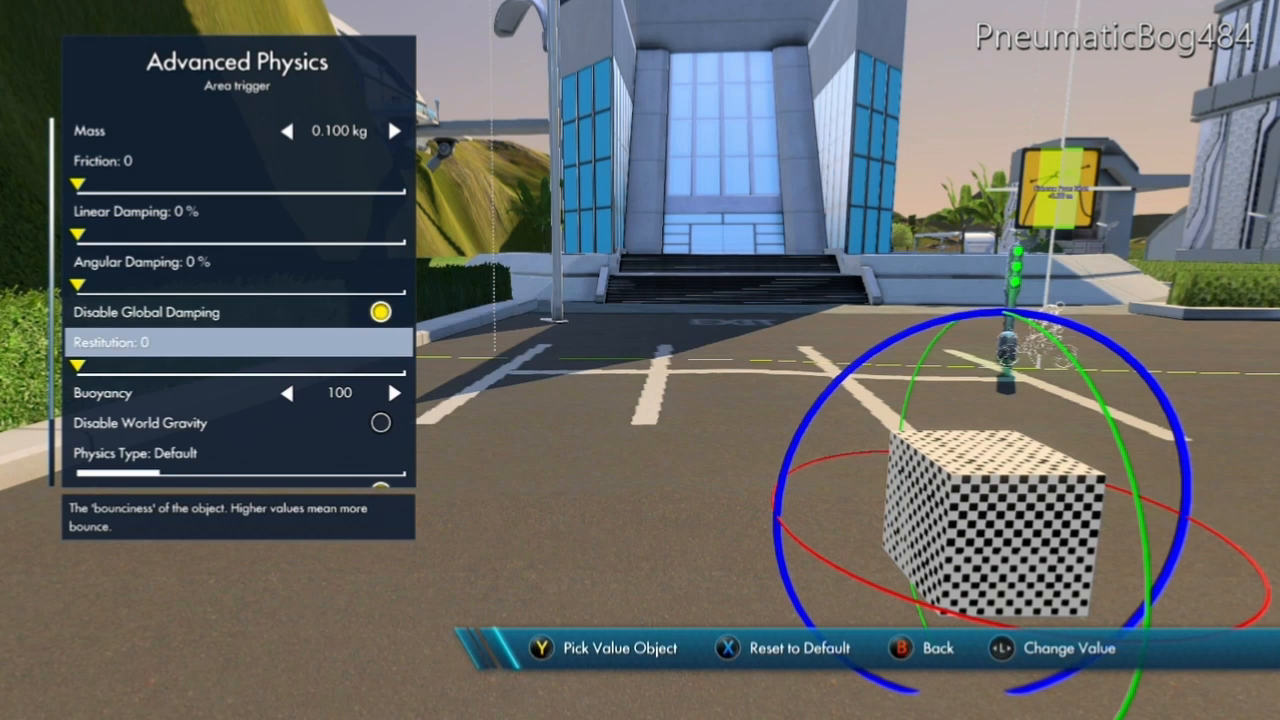
# Set the trigger's buoyancy to 0 and replace world gravity with an object gravity of -1.
pyautogui.press('Down')
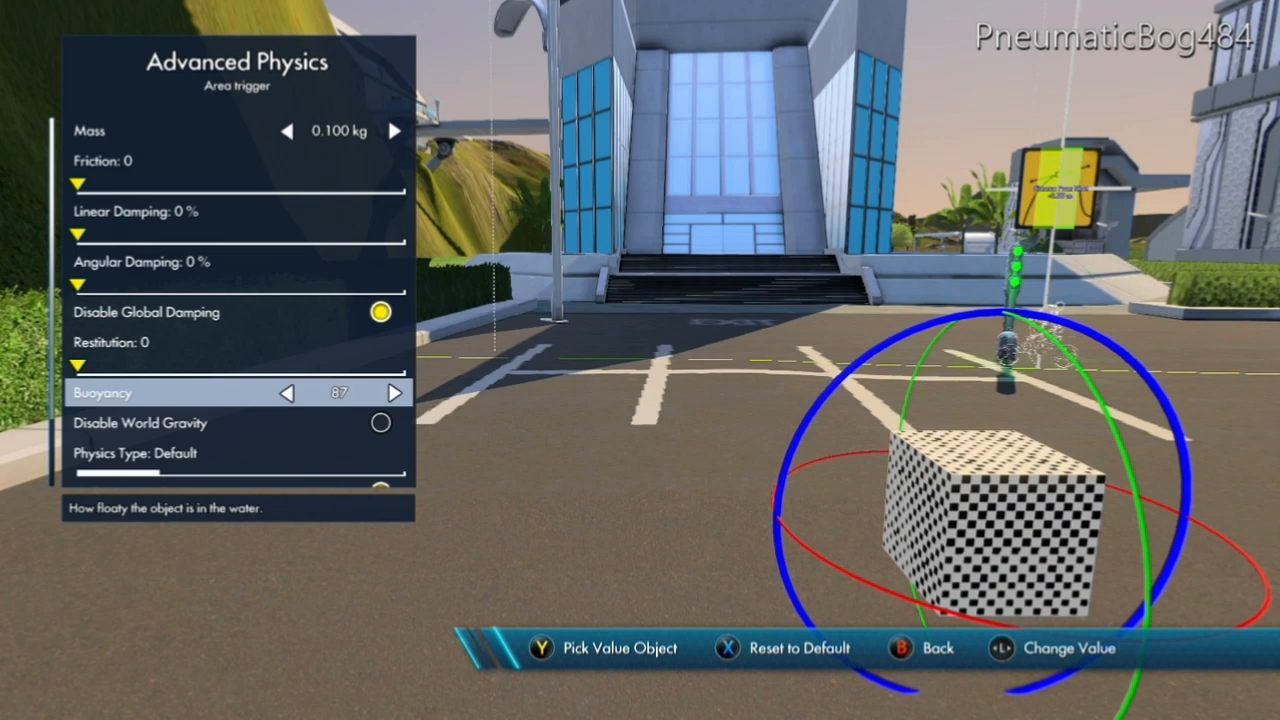
pyautogui.press('Down')
pyautogui.press('Return')
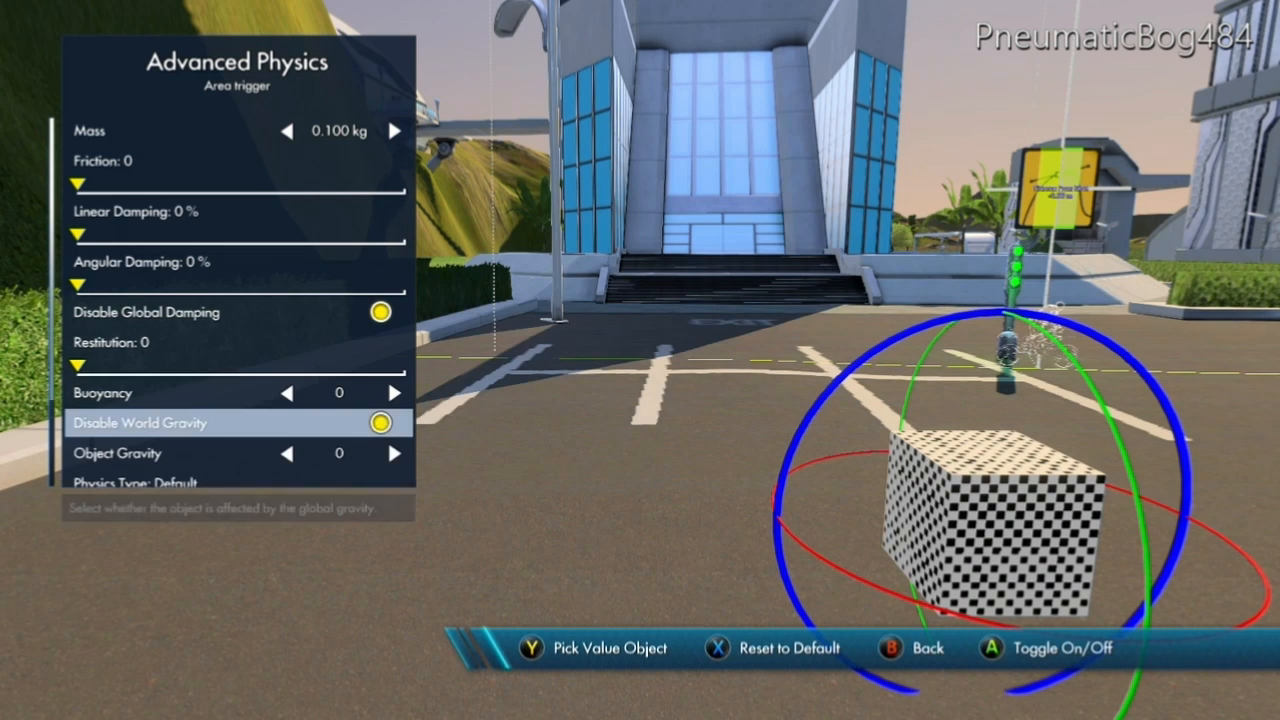
pyautogui.press('Down')
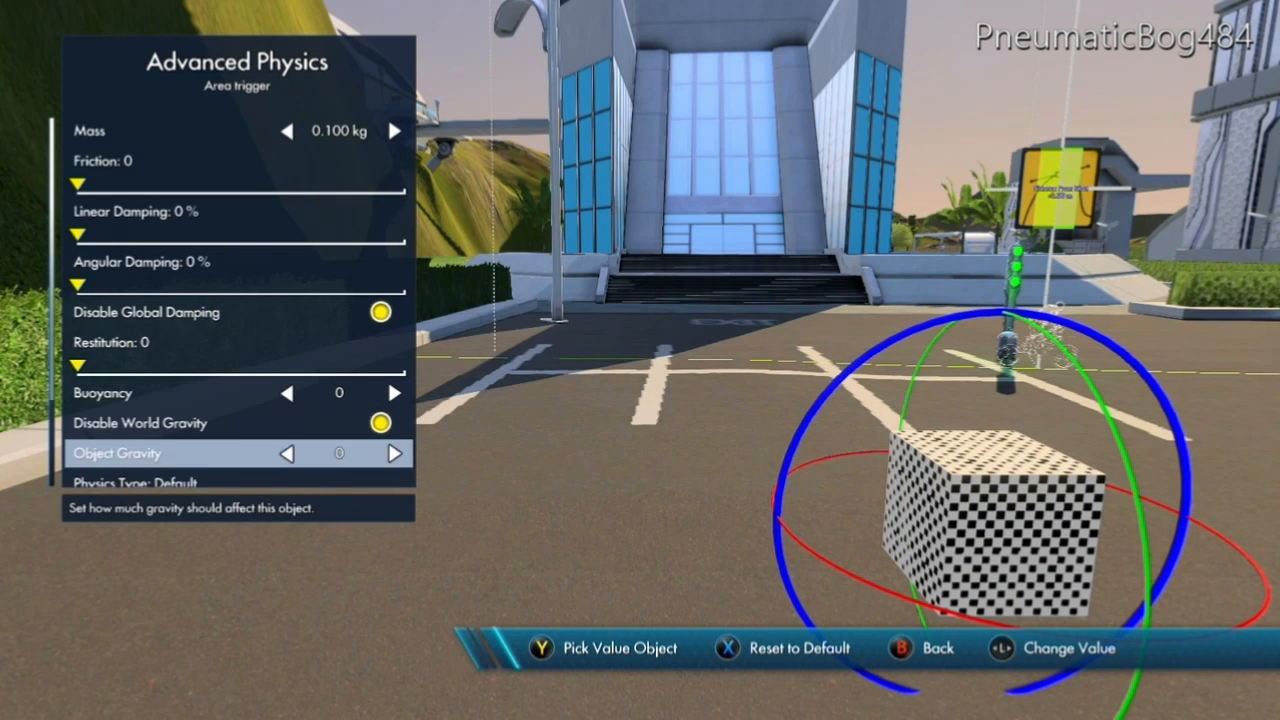
pyautogui.press('Left')
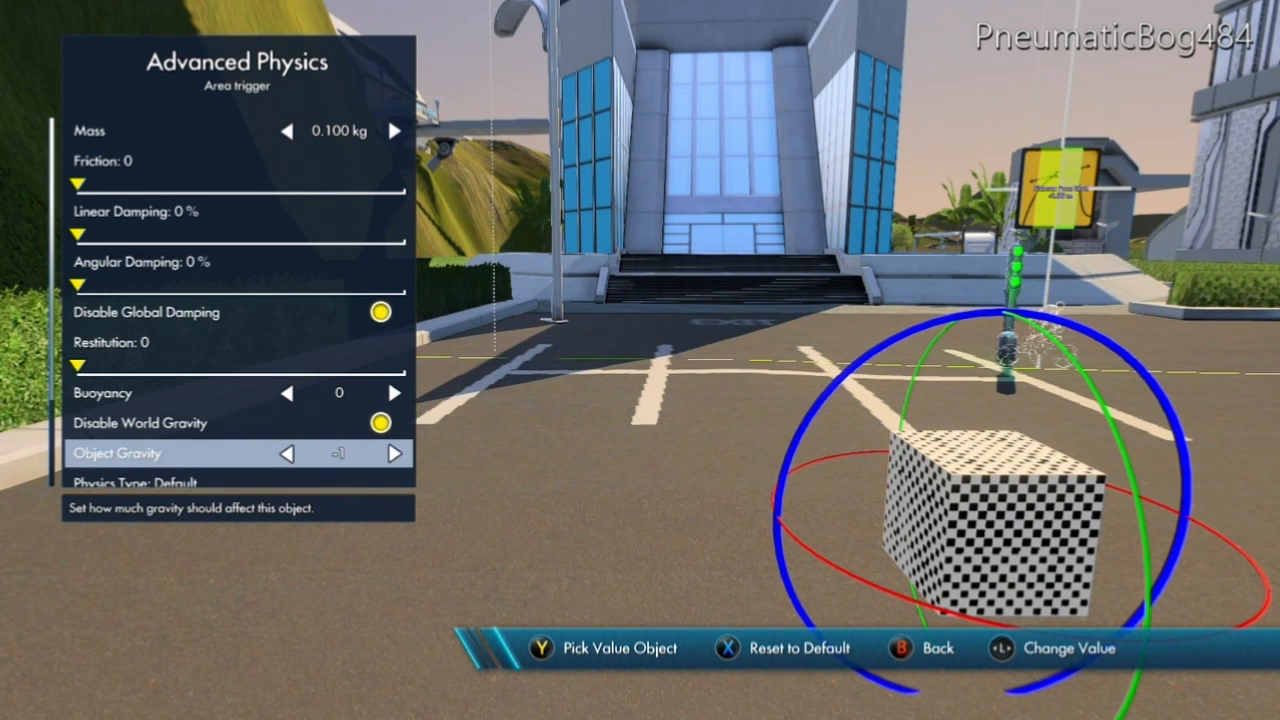
# Set the trigger's physics type to No contact response and return to its main object properties.
pyautogui.press('Down')
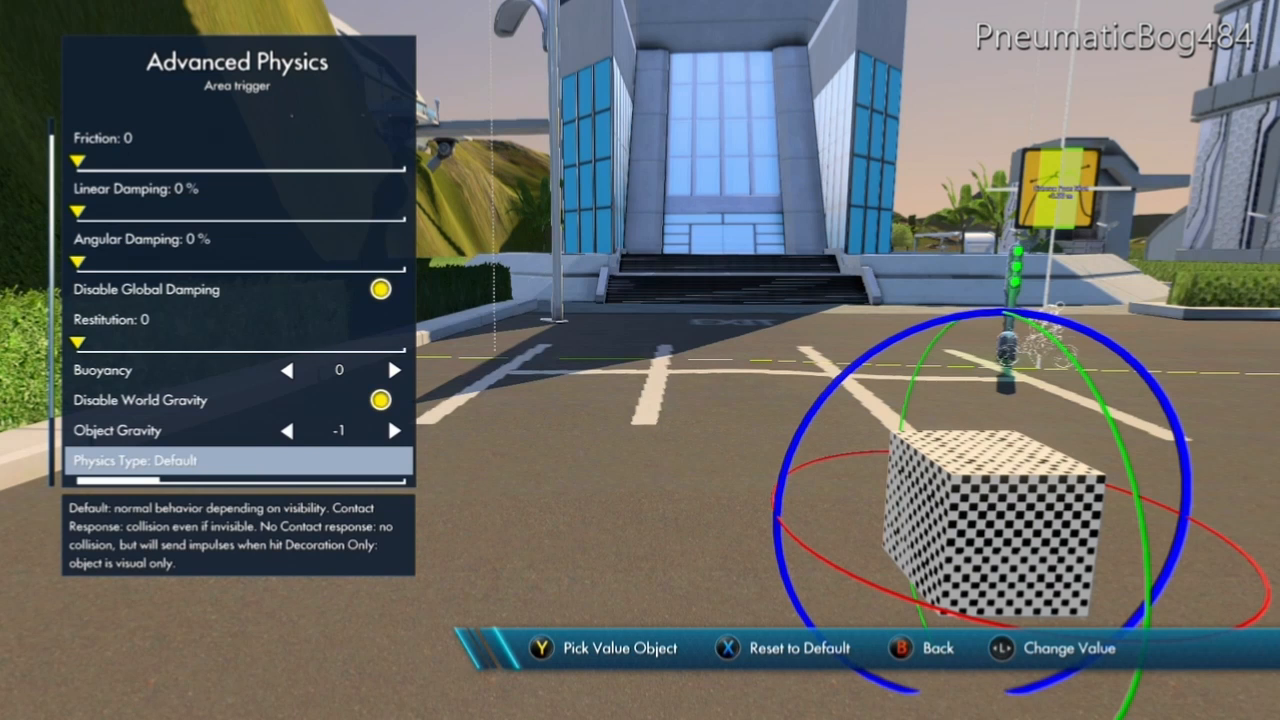
pyautogui.press('Right')
pyautogui.press('Right')
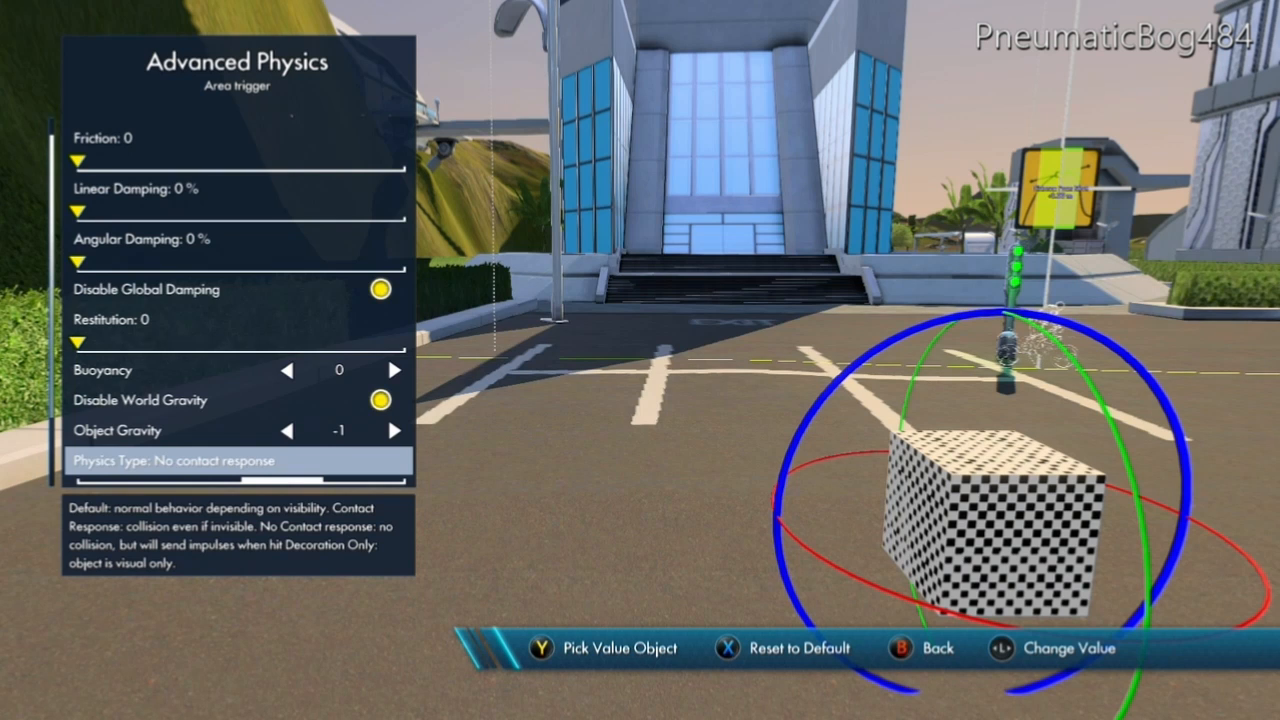
pyautogui.press('Escape')
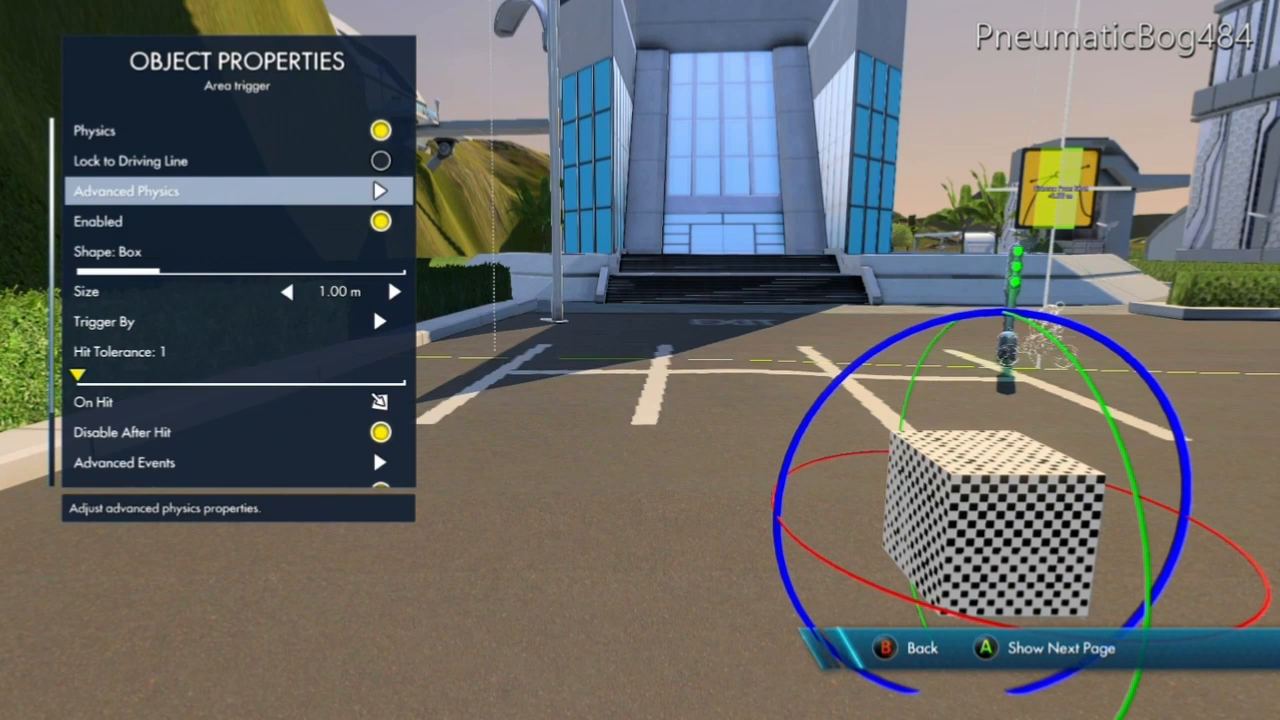
pyautogui.press('Down')
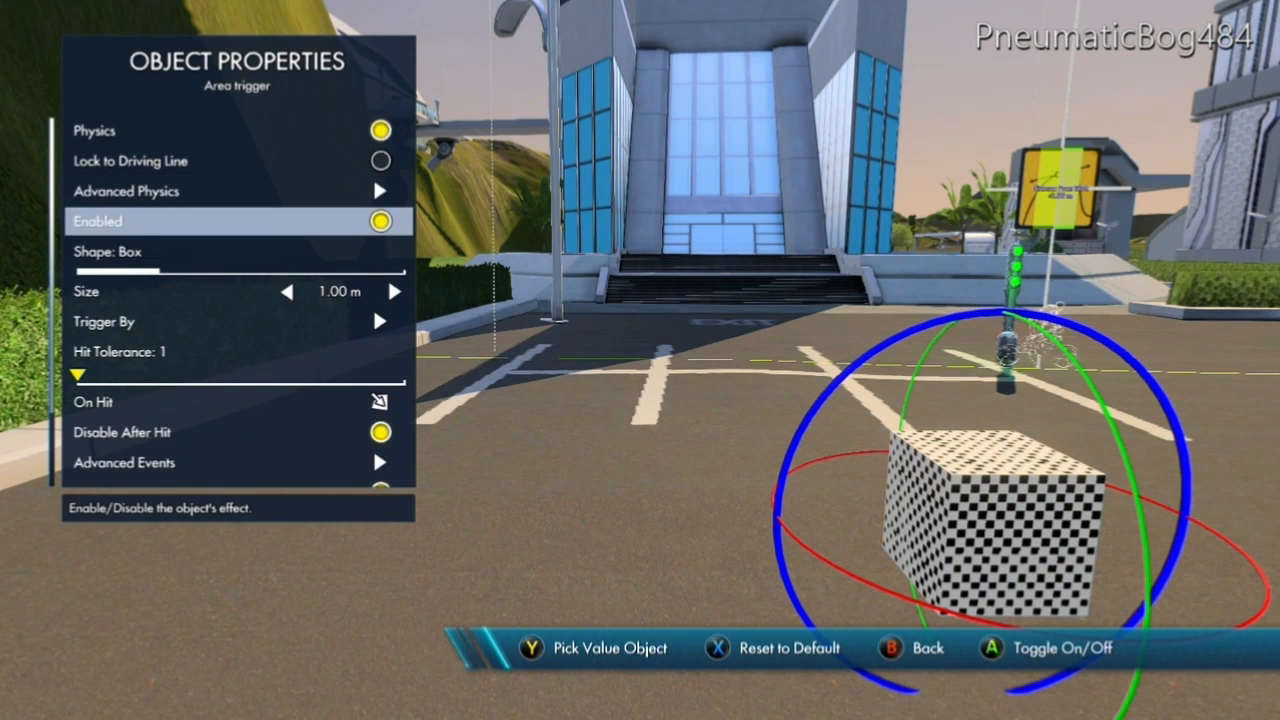
pyautogui.press('Return')
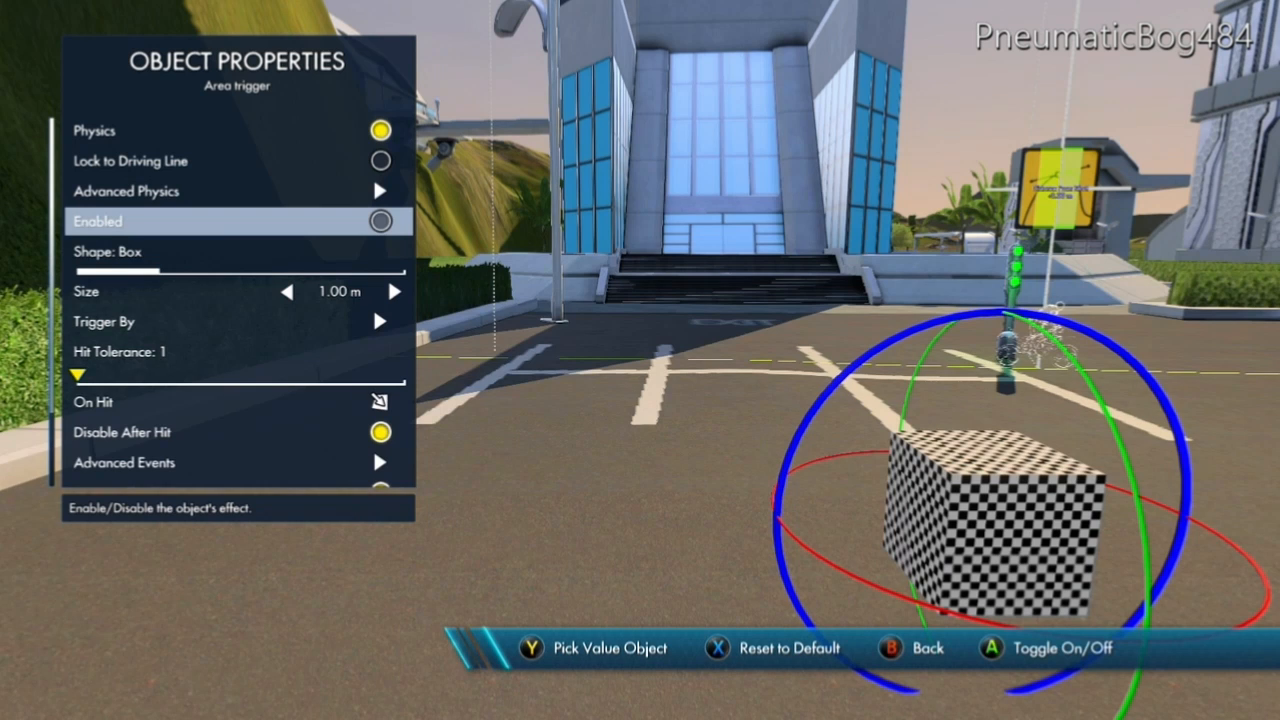
pyautogui.press('Return')
# Change the area trigger's shape to Sphere and set its size to 1.90 m.
pyautogui.press('Down')
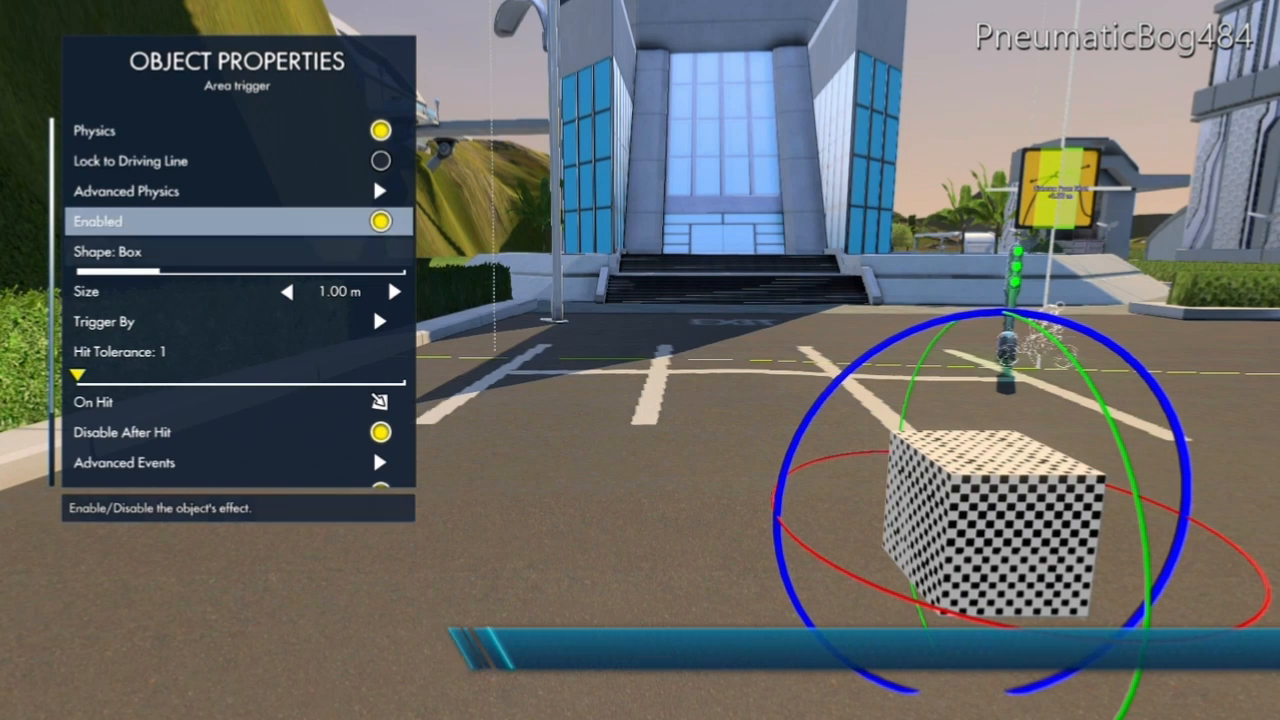
pyautogui.press('Right')
pyautogui.press('Right')
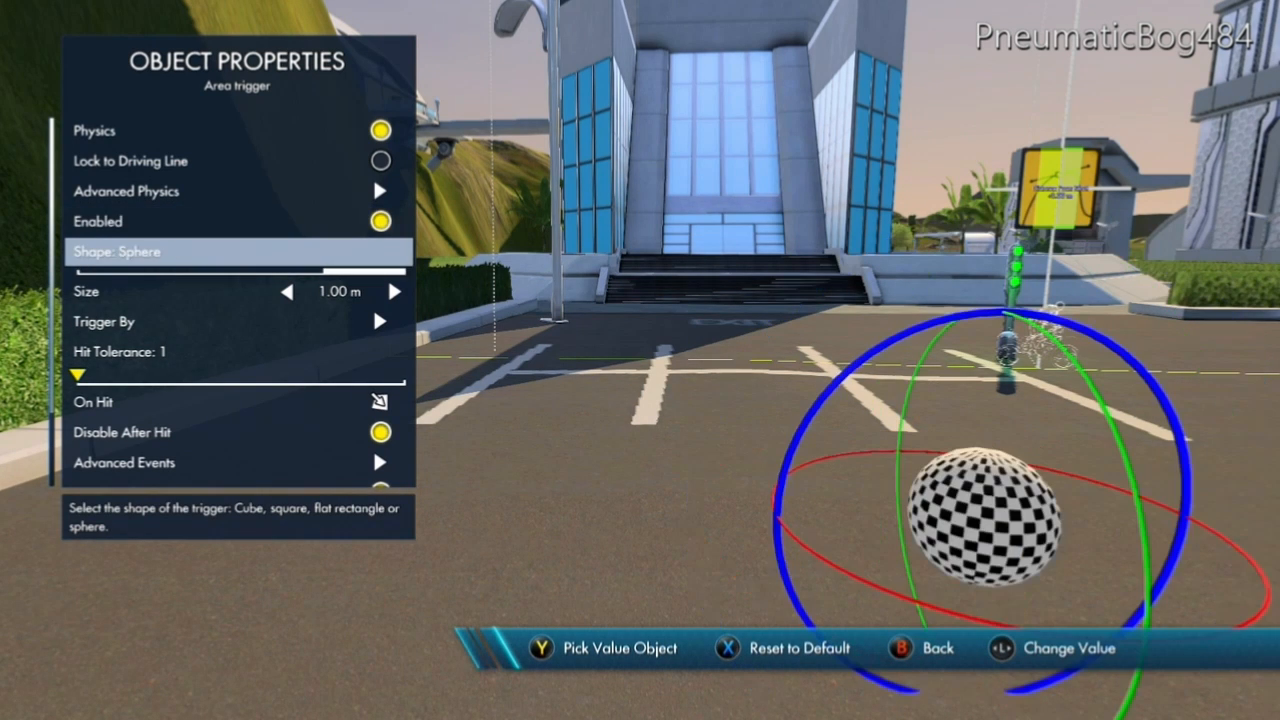
pyautogui.press('Down')
pyautogui.press('Right')
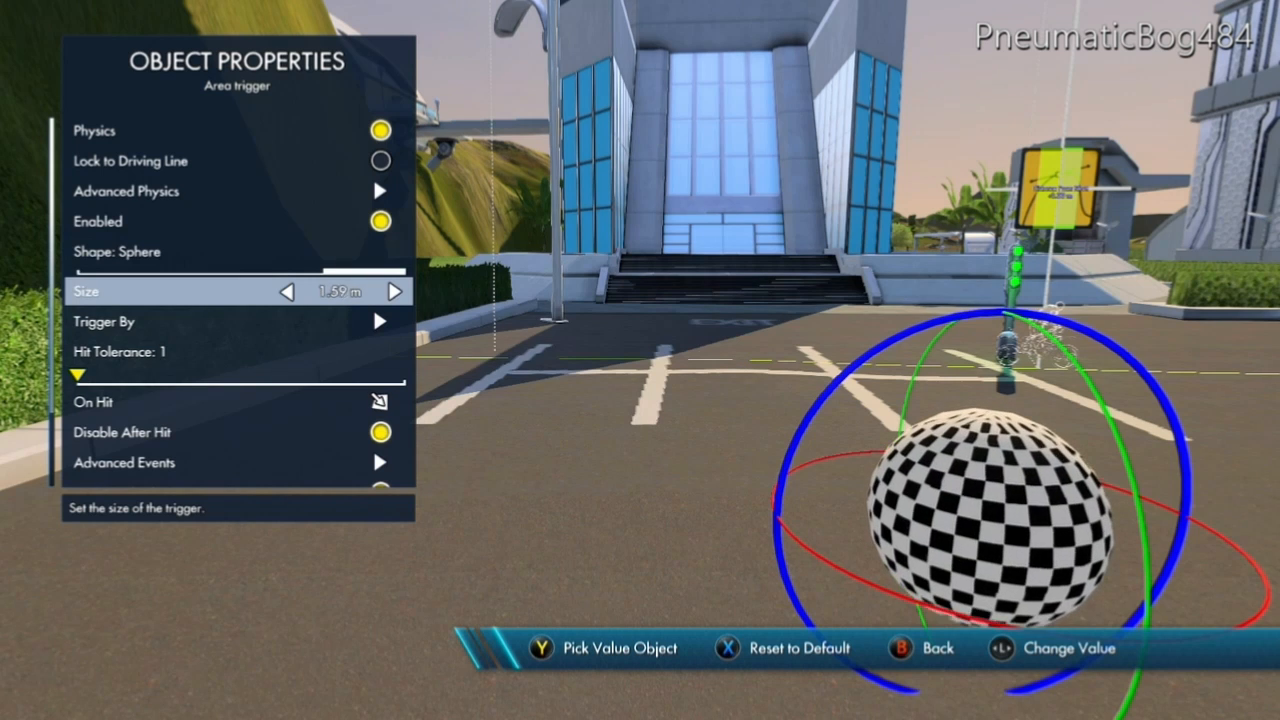
pyautogui.press('Left')
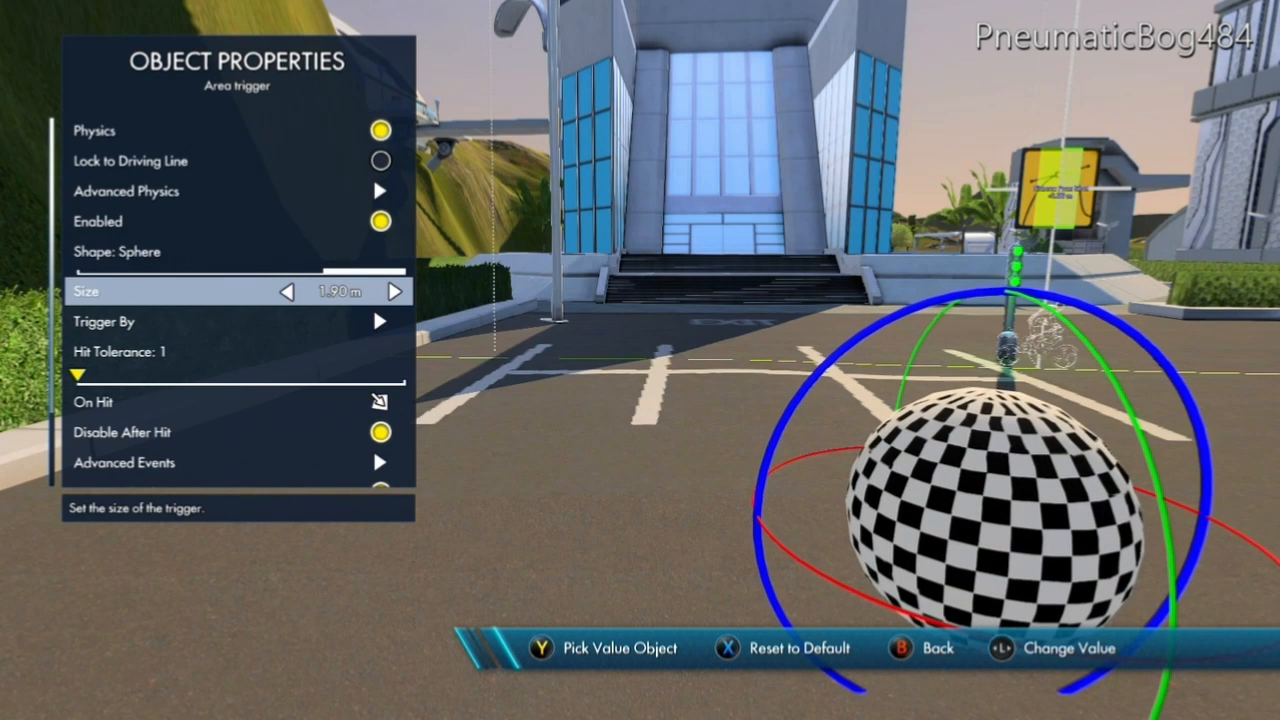
# Set the Trigger By type to Exclude and turn off Bike and Rider in its object list.
pyautogui.press('Down')
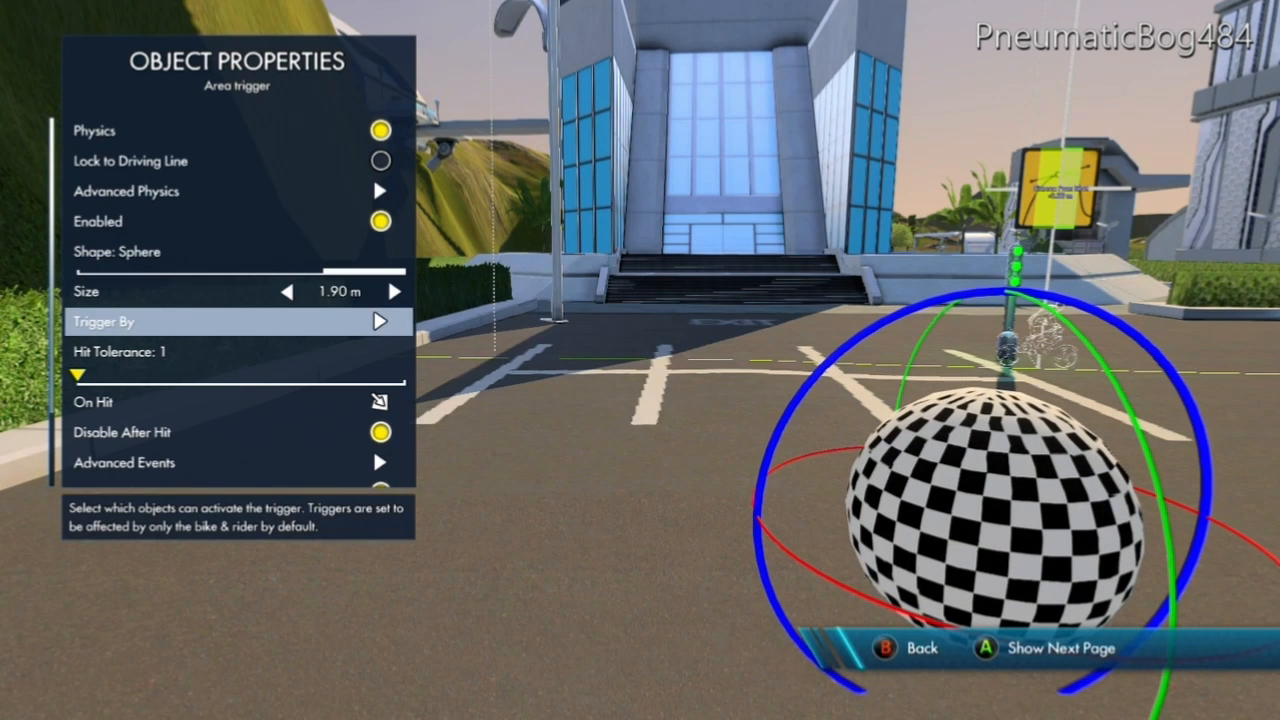
pyautogui.press('Return')
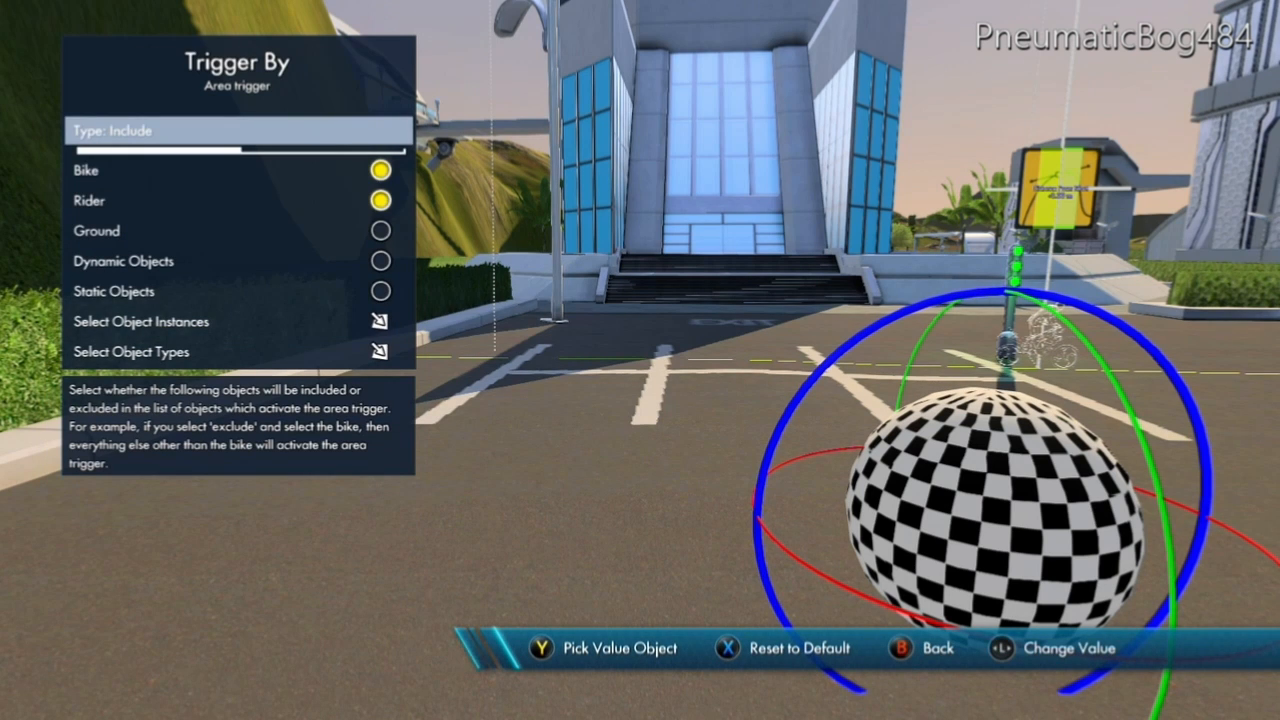
pyautogui.press('Right')
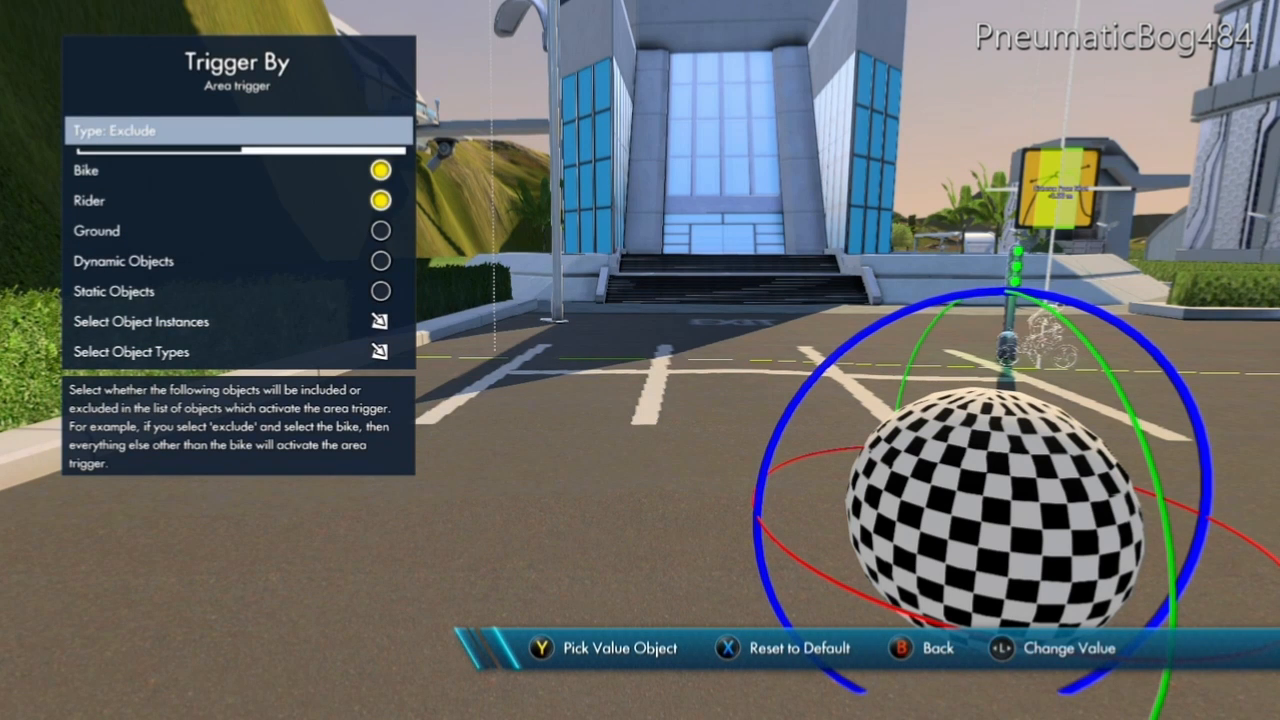
pyautogui.press('Down')
pyautogui.press('Return')
pyautogui.press('Down')
pyautogui.press('Return')
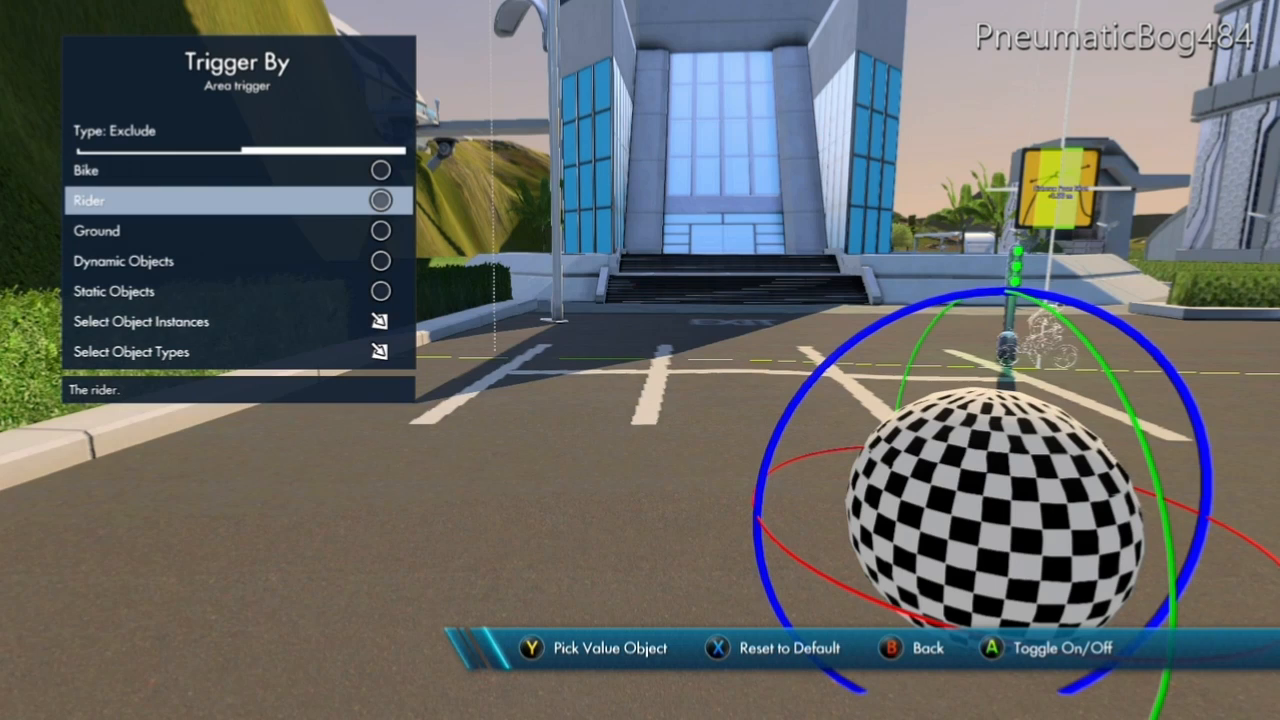
# Pick the Game Character sphere as the selected object instance for Trigger By and return to the object properties.
pyautogui.press('Down')
pyautogui.press('Down')
pyautogui.press('Down')
pyautogui.press('Down')
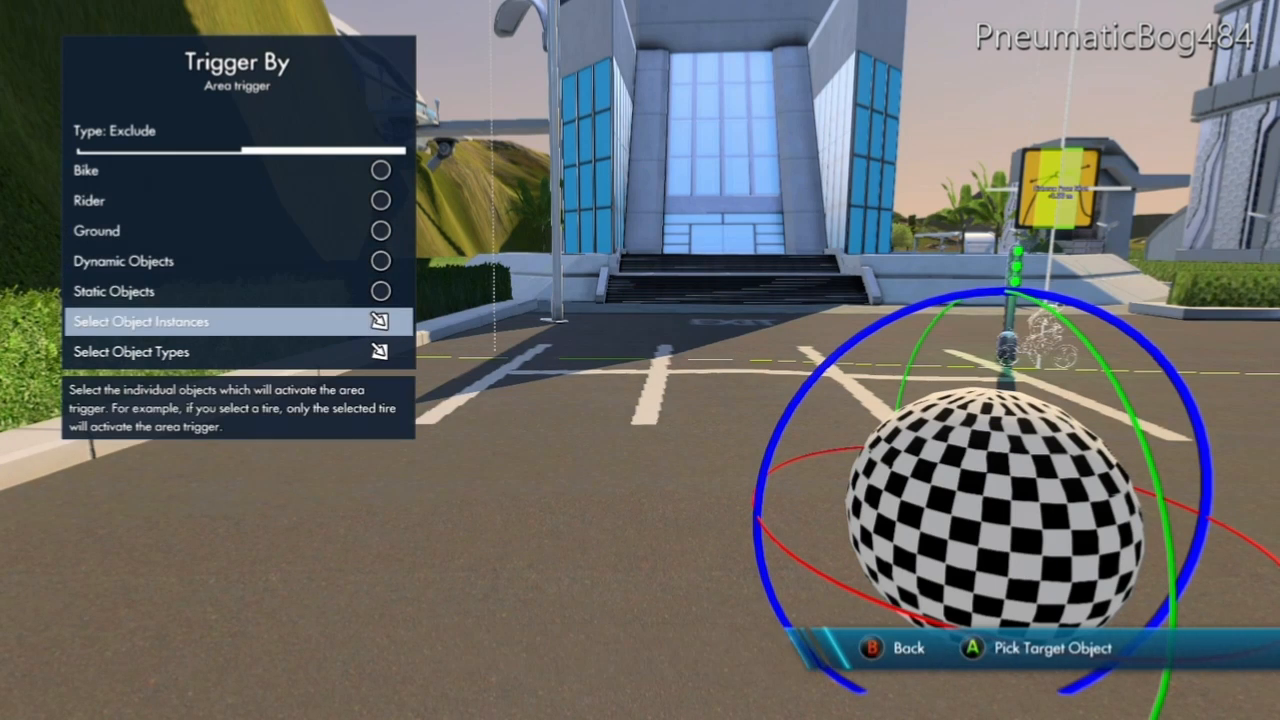
pyautogui.press('Return')
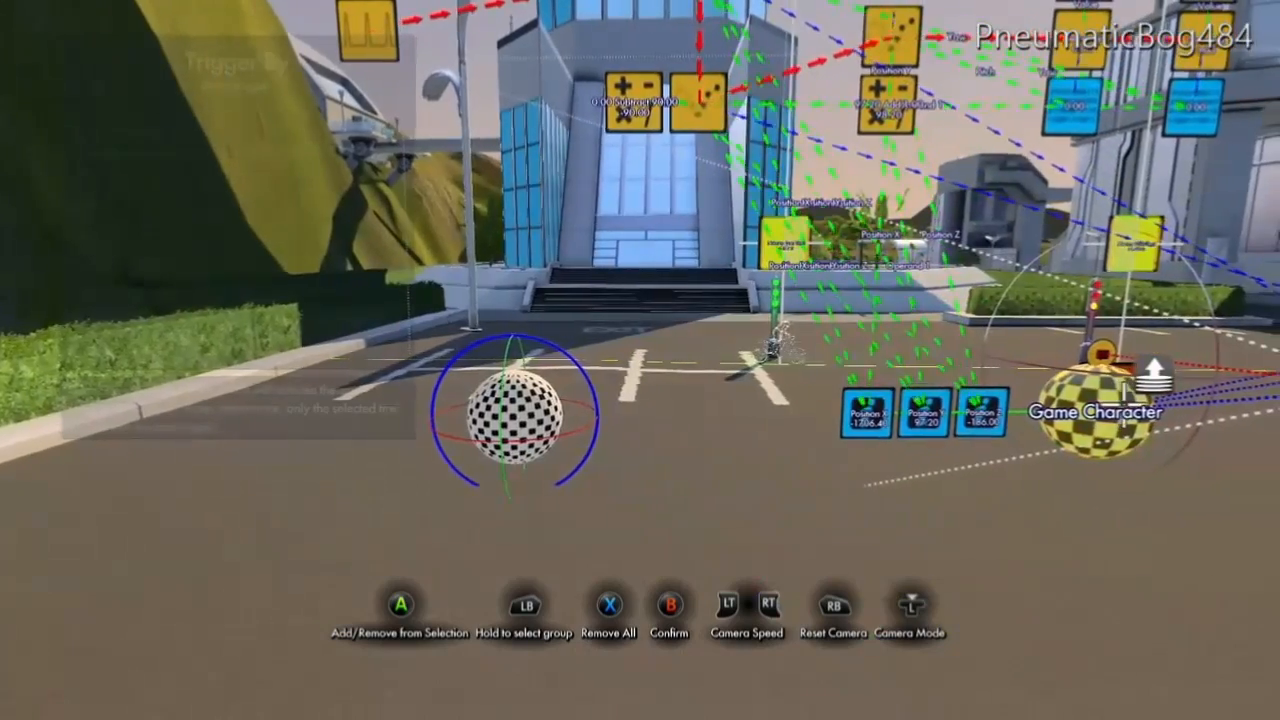
pyautogui.click(1118, 406)
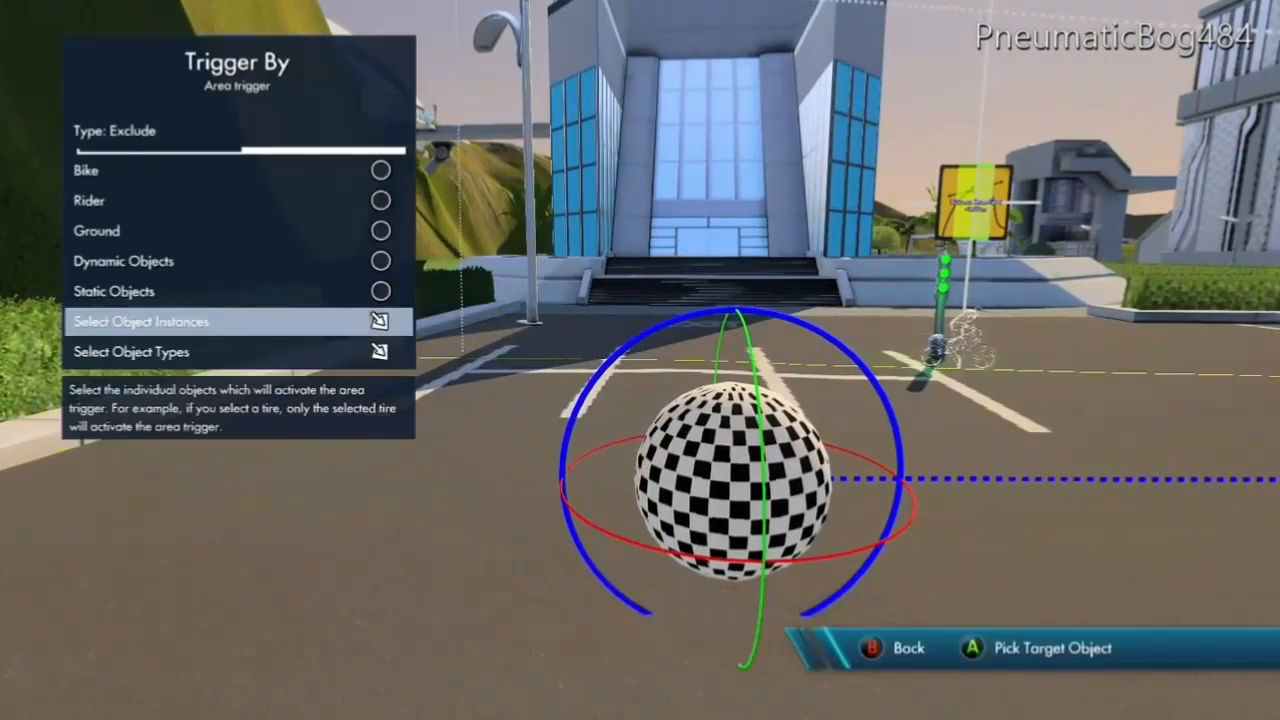
pyautogui.press('Escape')
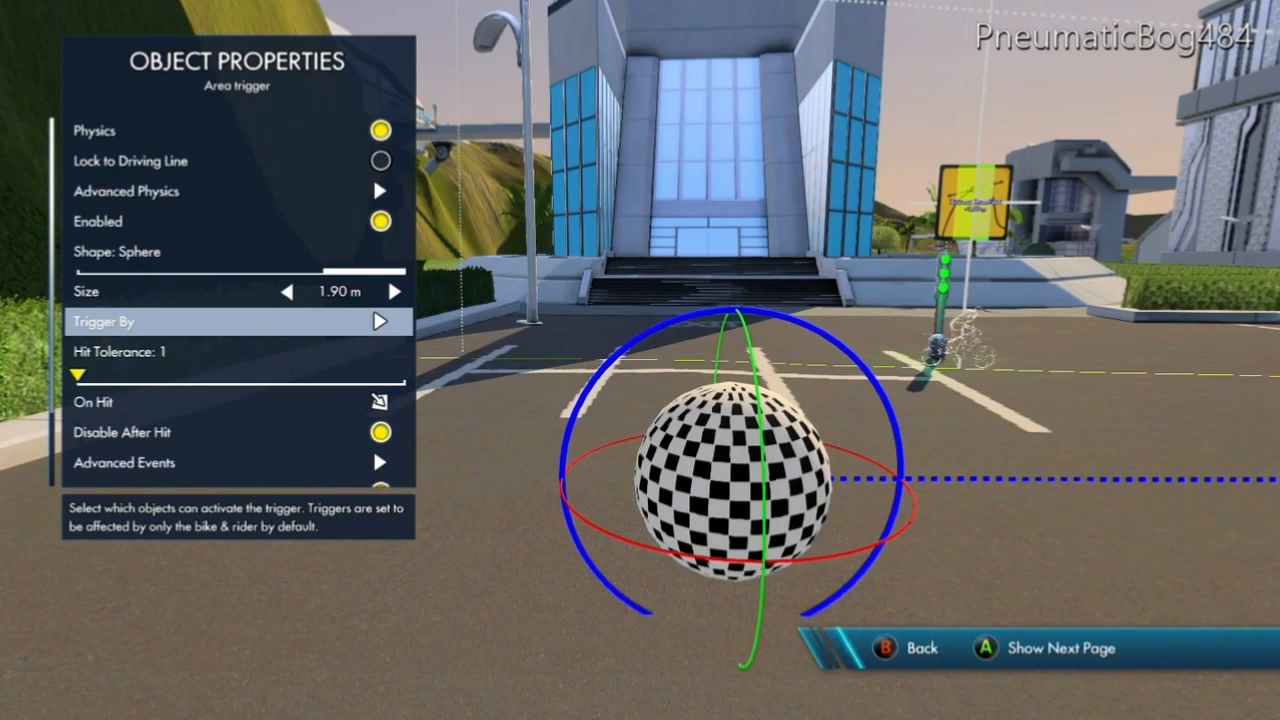
# Turn off Disable After Hit for the area trigger and close its object properties.
pyautogui.press('Down')
pyautogui.press('Down')
pyautogui.press('Down')
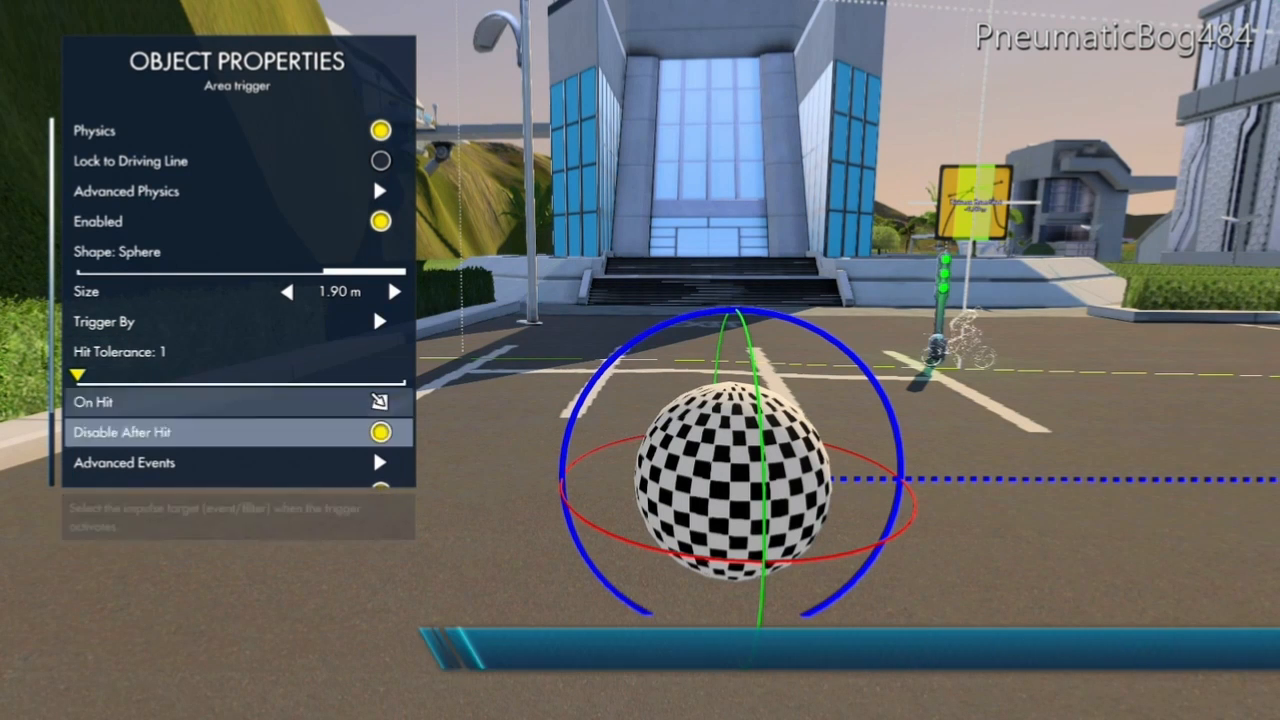
pyautogui.press('Return')
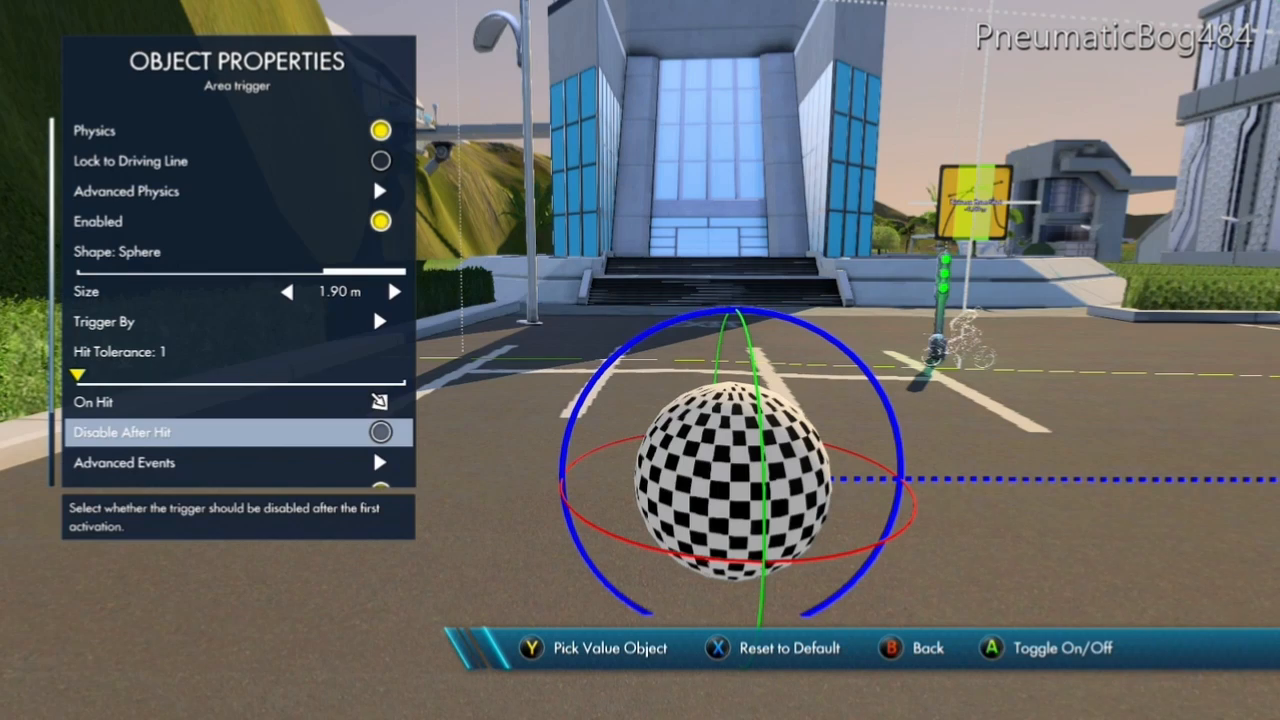
pyautogui.press('Down')
pyautogui.press('Down')
pyautogui.press('Down')
pyautogui.press('Down')
pyautogui.press('Escape')
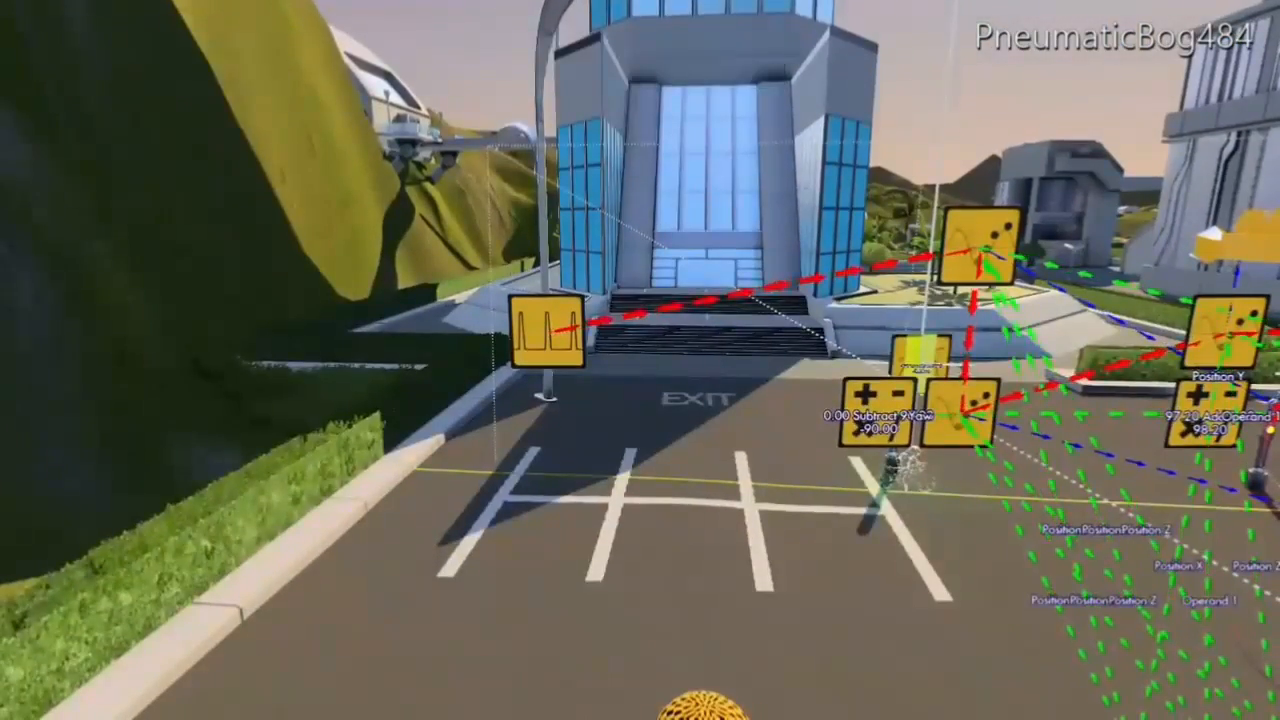
# Add an Object position event from Triggers & Events and place it between the pulse emitter and the existing position event.
pyautogui.press('Return')
pyautogui.press('Right')
pyautogui.press('Down')
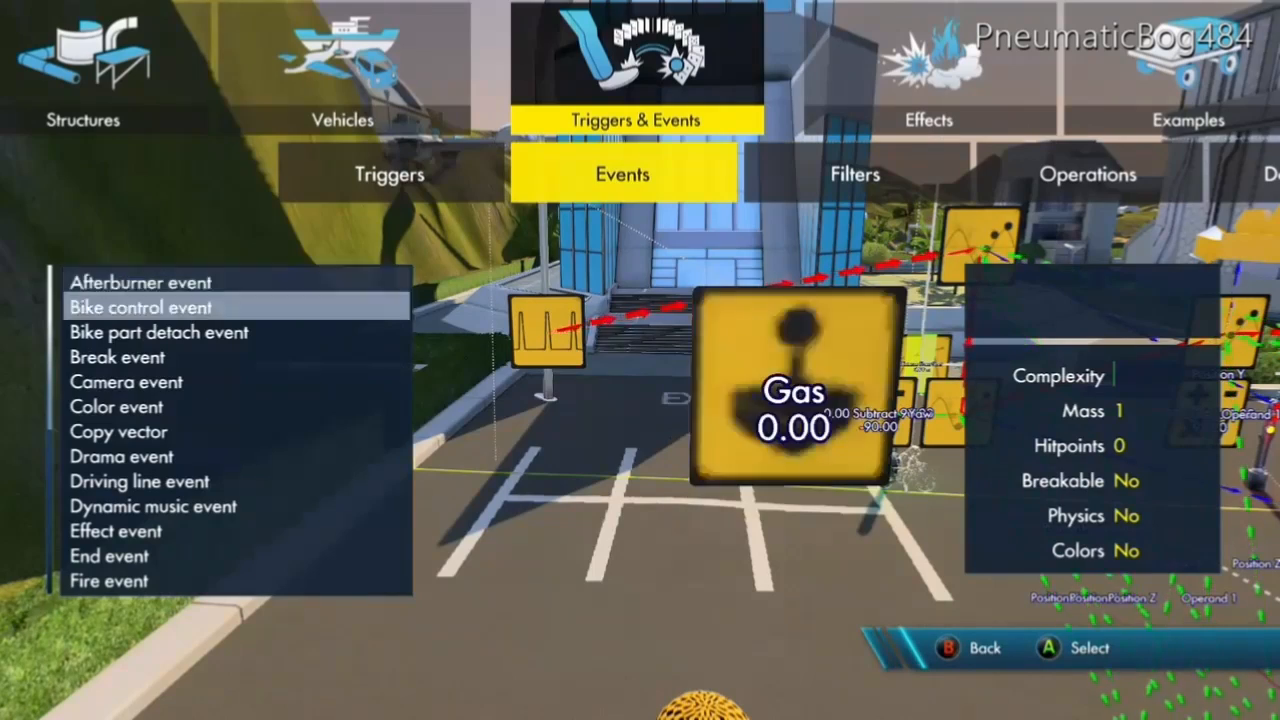
pyautogui.press('Down')
pyautogui.press('Down')
pyautogui.press('Down')
pyautogui.press('Down')
pyautogui.press('Down')
pyautogui.press('Down')
pyautogui.press('Down')
pyautogui.press('Down')
pyautogui.press('Down')
pyautogui.press('Down')
pyautogui.press('Down')
pyautogui.press('Down')
pyautogui.press('Down')
pyautogui.press('Down')
pyautogui.press('Down')
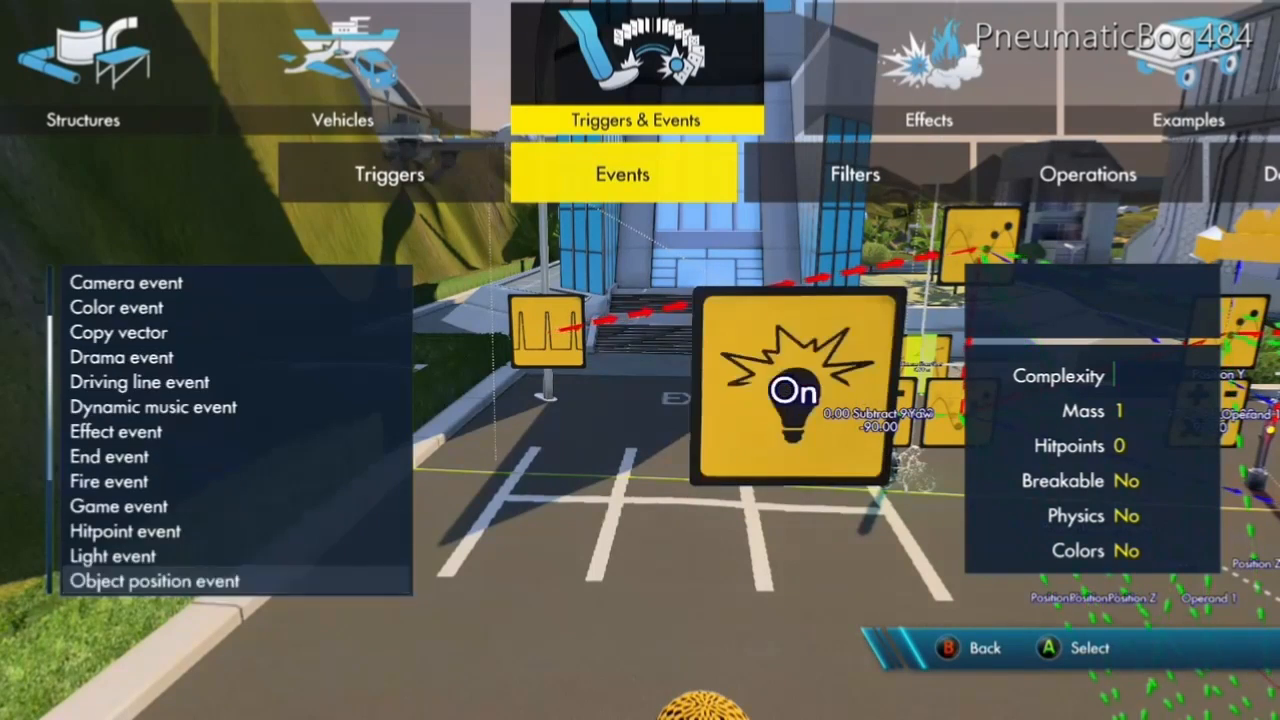
pyautogui.press('Down')
pyautogui.press('Up')
pyautogui.press('Return')
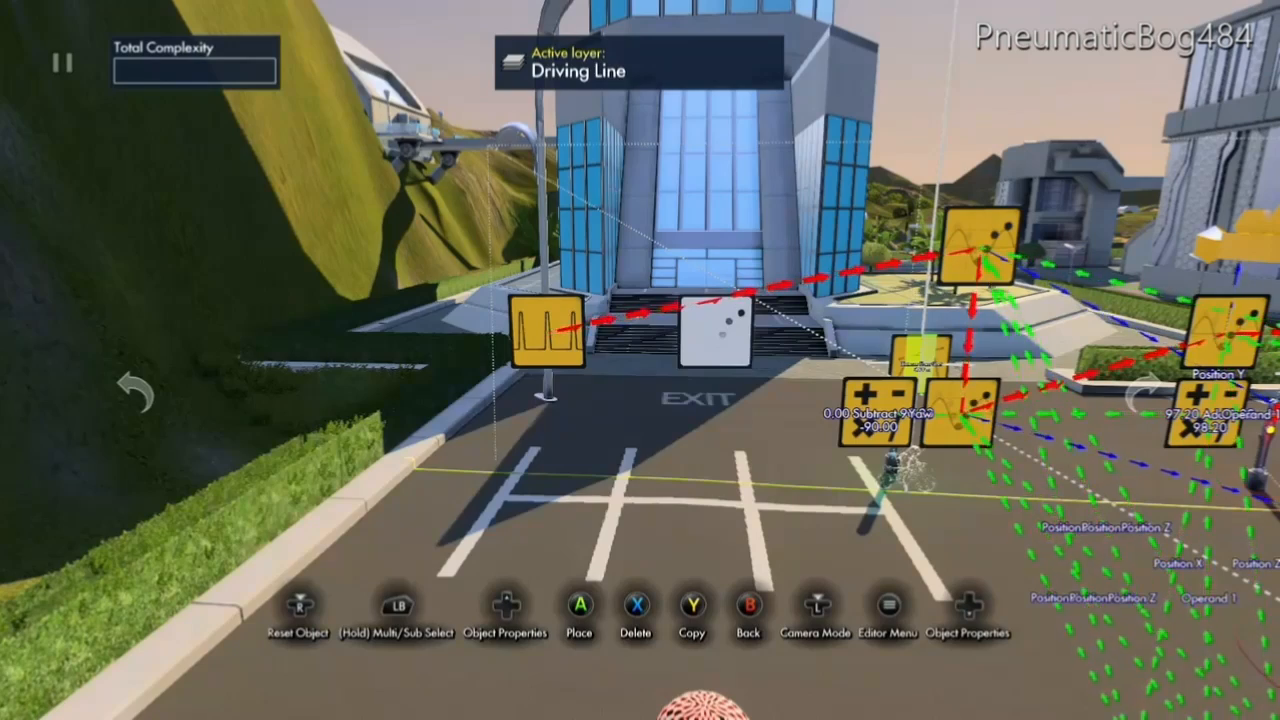
pyautogui.click(715, 330)
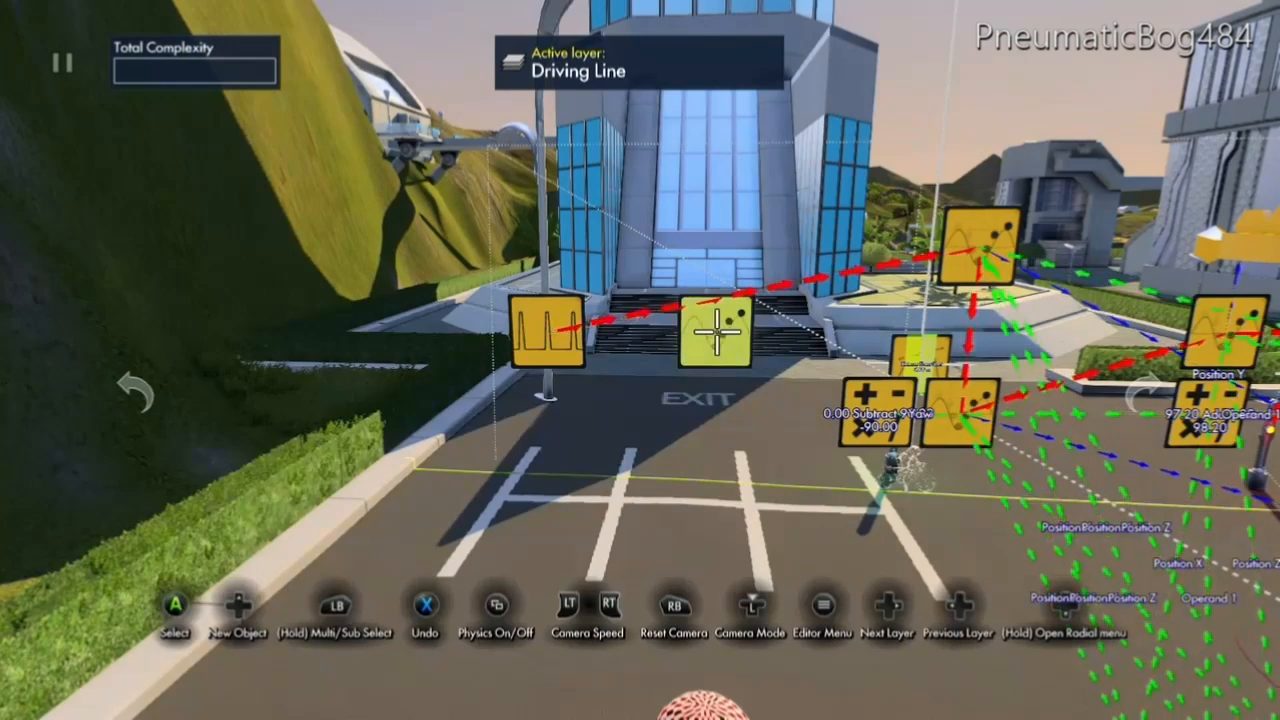
# Retarget the pulse emitter from the existing position event to the new Object position event.
pyautogui.click(548, 331)
pyautogui.press('Up')
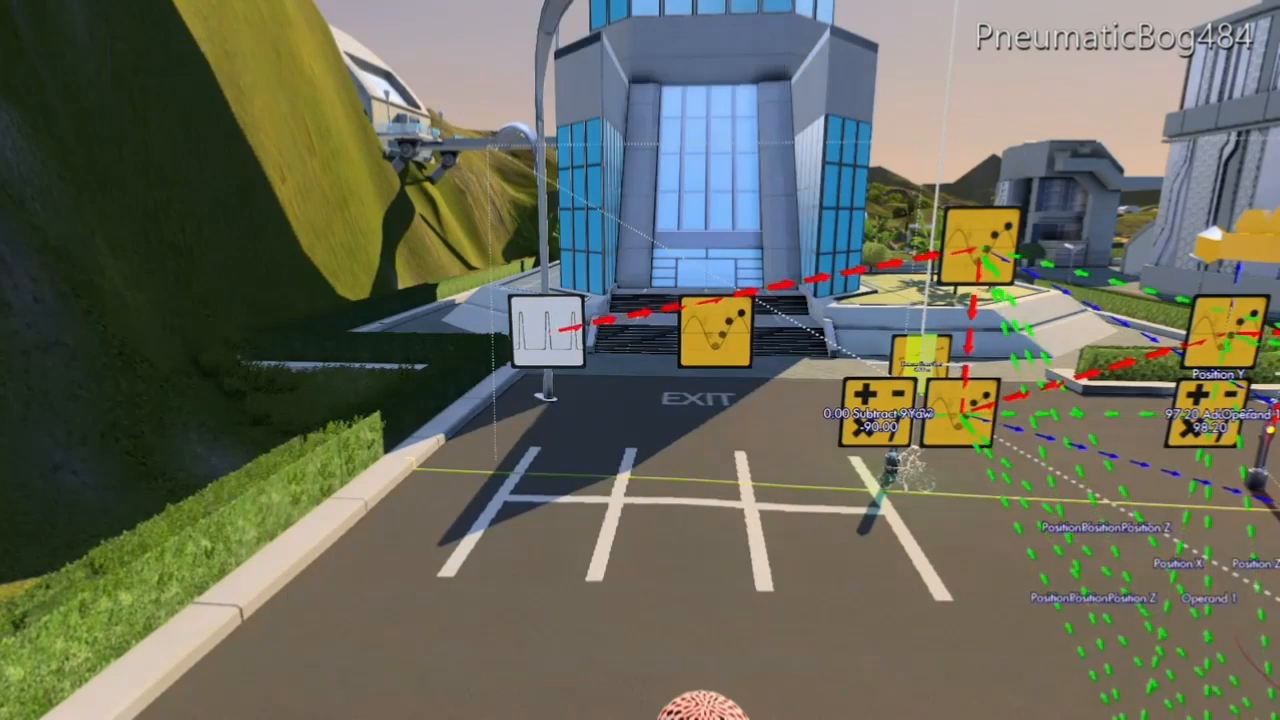
pyautogui.press('Down')
pyautogui.press('Down')
pyautogui.press('Down')
pyautogui.press('Down')
pyautogui.press('Down')
pyautogui.press('Down')
pyautogui.press('Return')
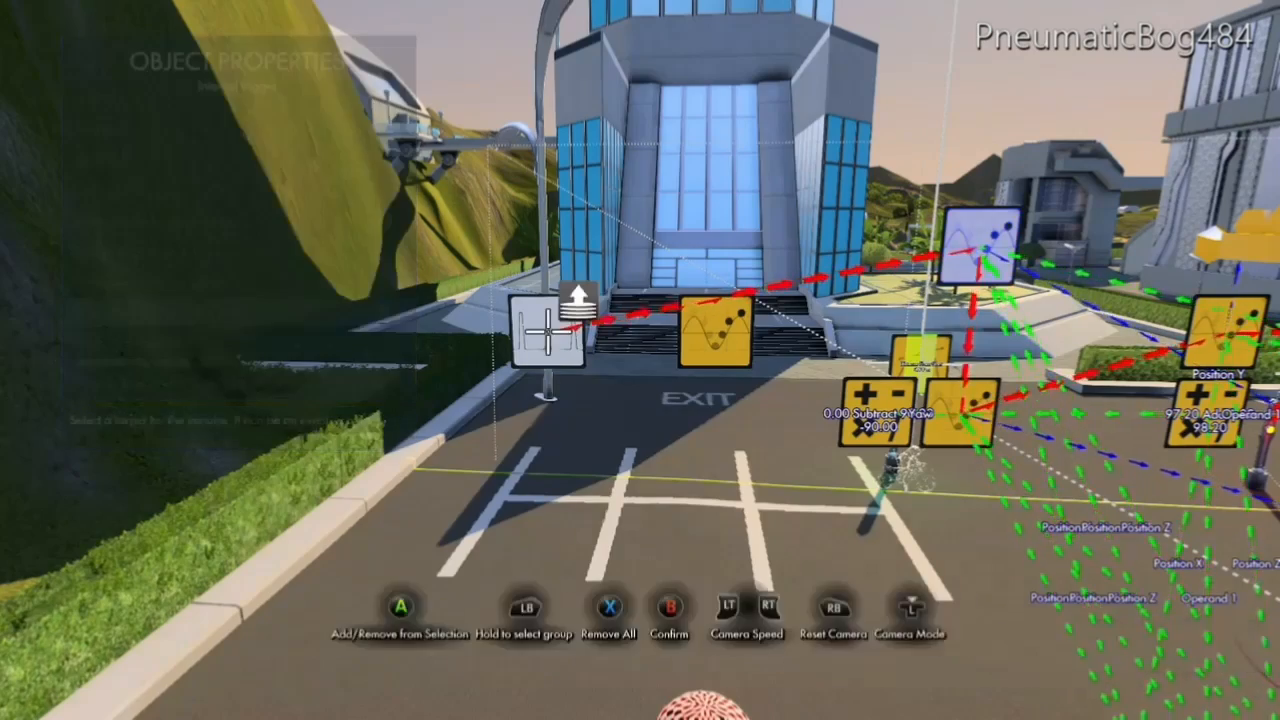
pyautogui.press('Escape')
pyautogui.press('Escape')
pyautogui.press('Escape')
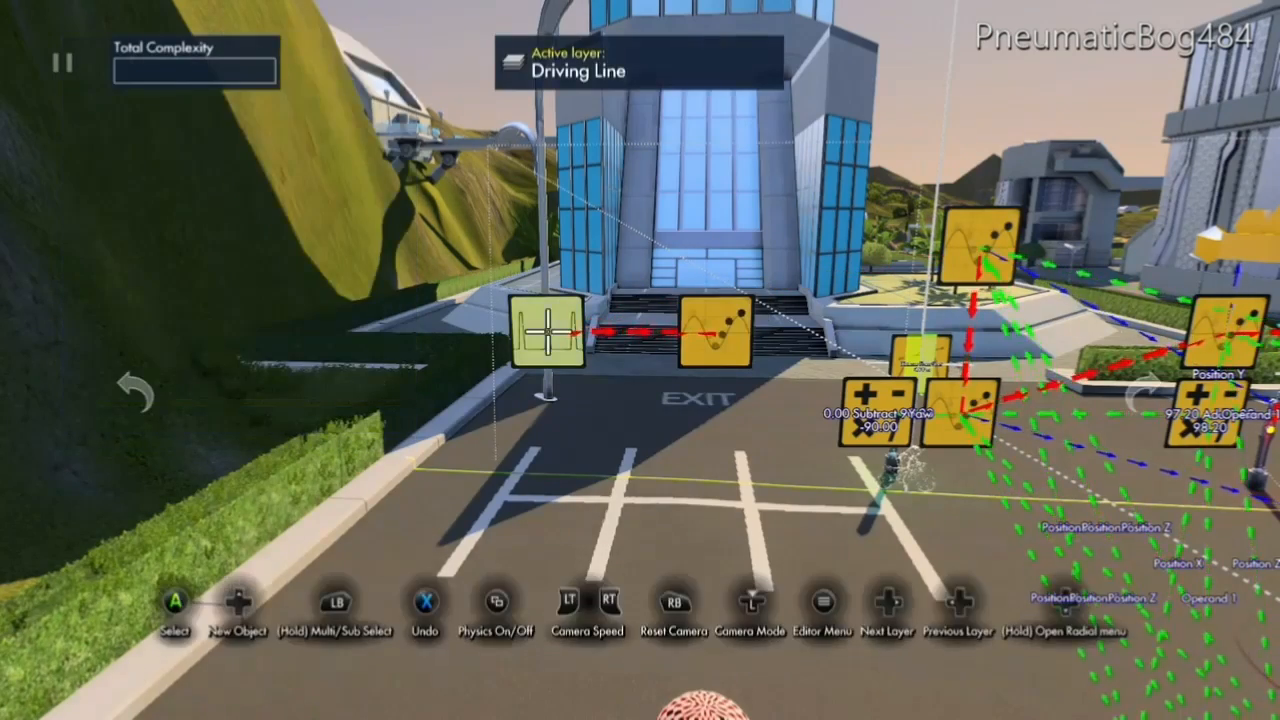
# Link the new Object position event onward to the existing position event through Select Event/Filter.
pyautogui.click(715, 331)
pyautogui.press('Up')
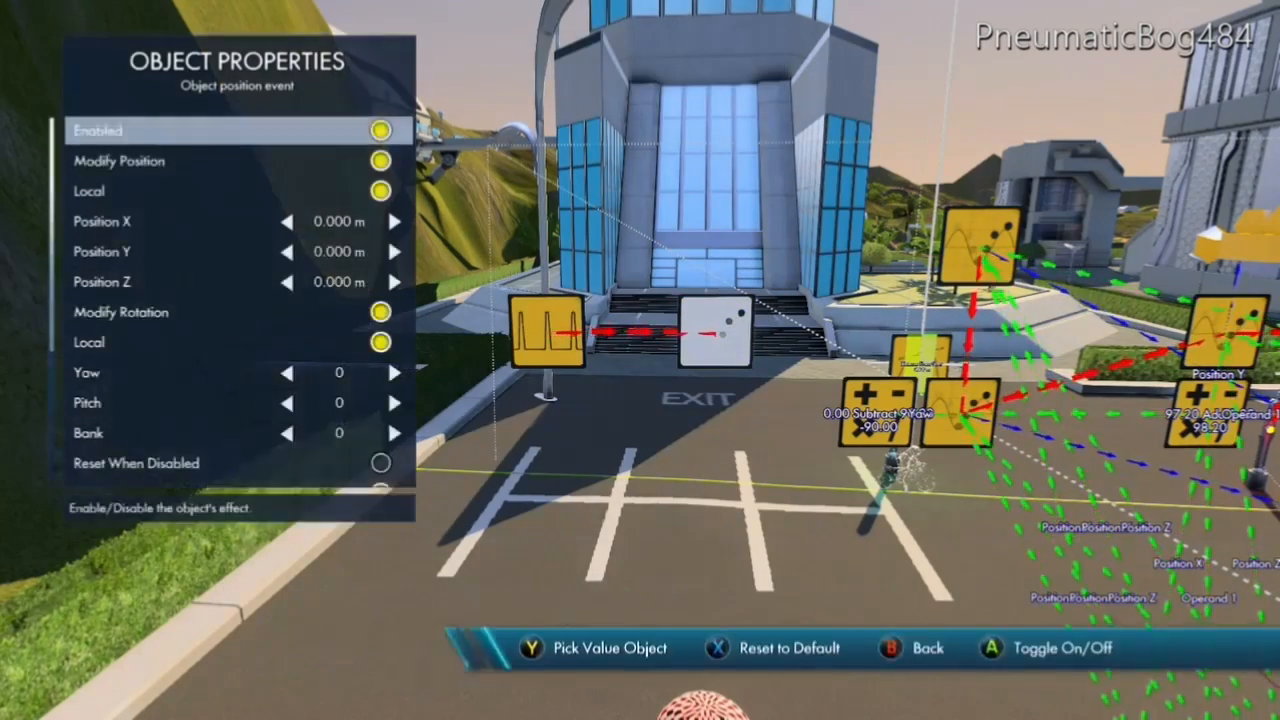
pyautogui.press('Up')
pyautogui.press('Up')
pyautogui.press('Up')
pyautogui.press('Up')
pyautogui.press('Return')
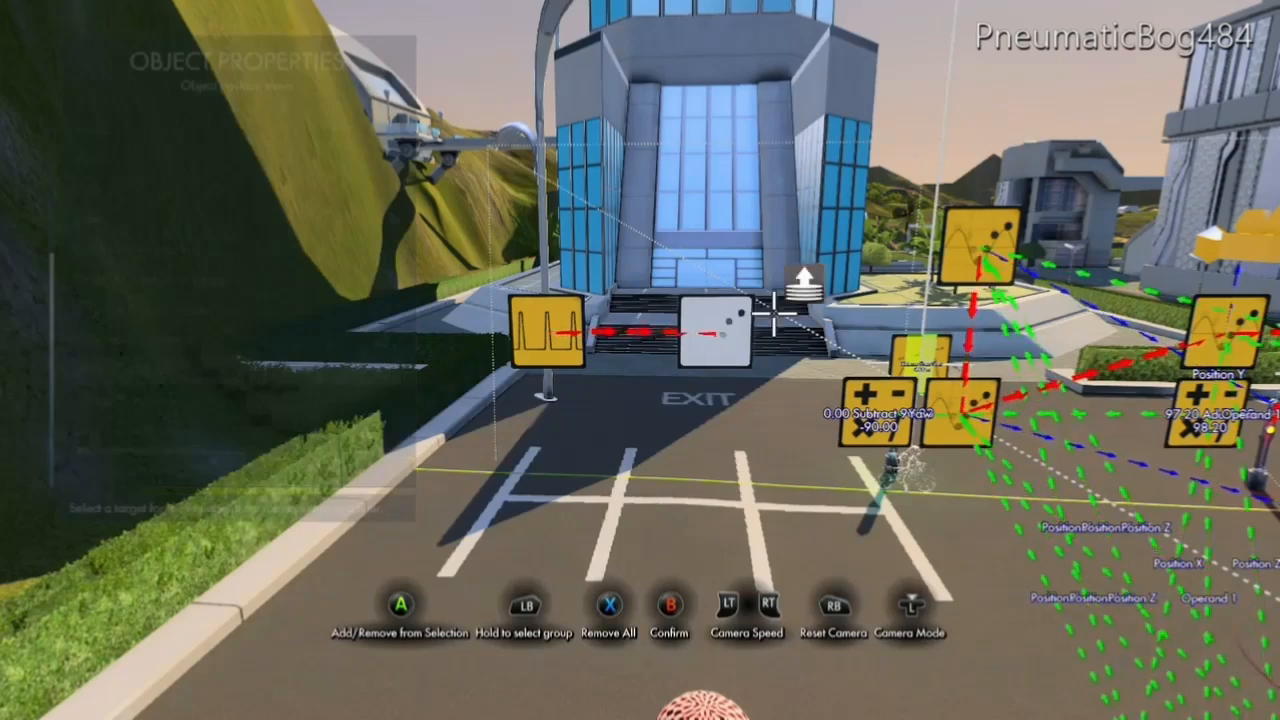
pyautogui.press('Escape')
pyautogui.press('Escape')
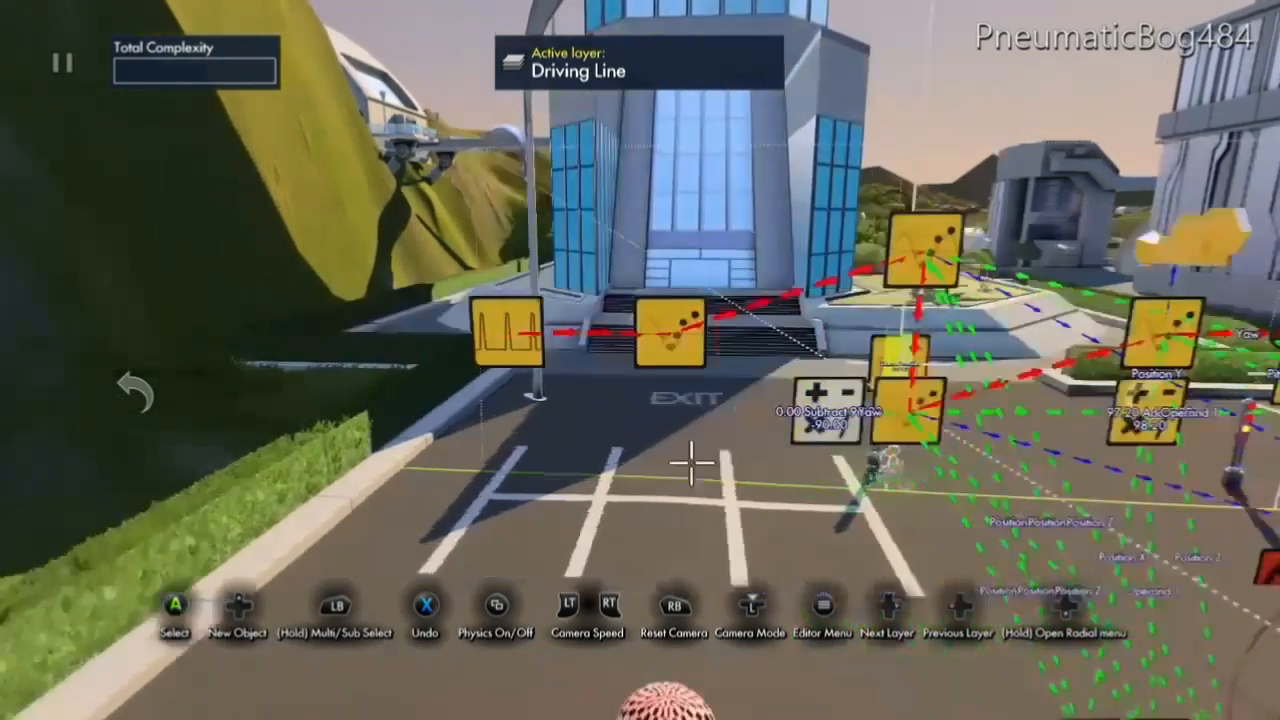
# Add a Two-input operator from the Operations category and place it directly below the new Object position event.
pyautogui.press('Up')
pyautogui.press('Right')
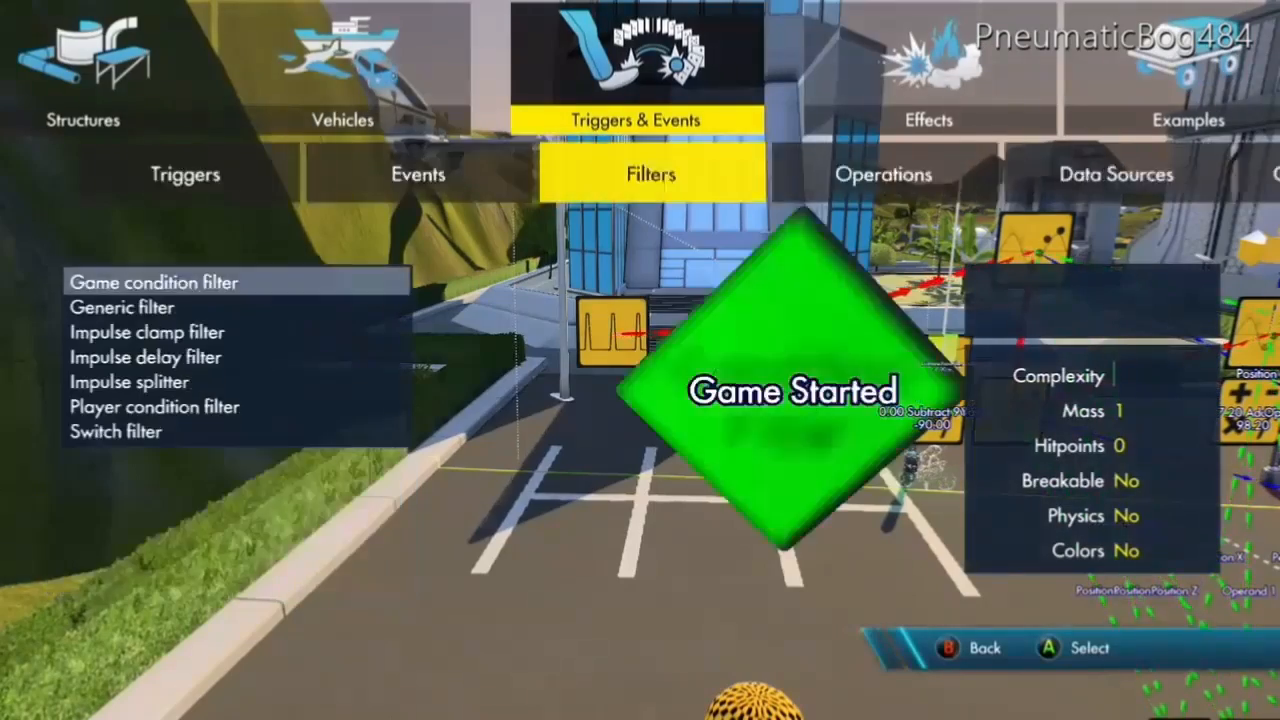
pyautogui.press('Right')
pyautogui.press('Down')
pyautogui.press('Down')
pyautogui.press('Down')
pyautogui.press('Return')
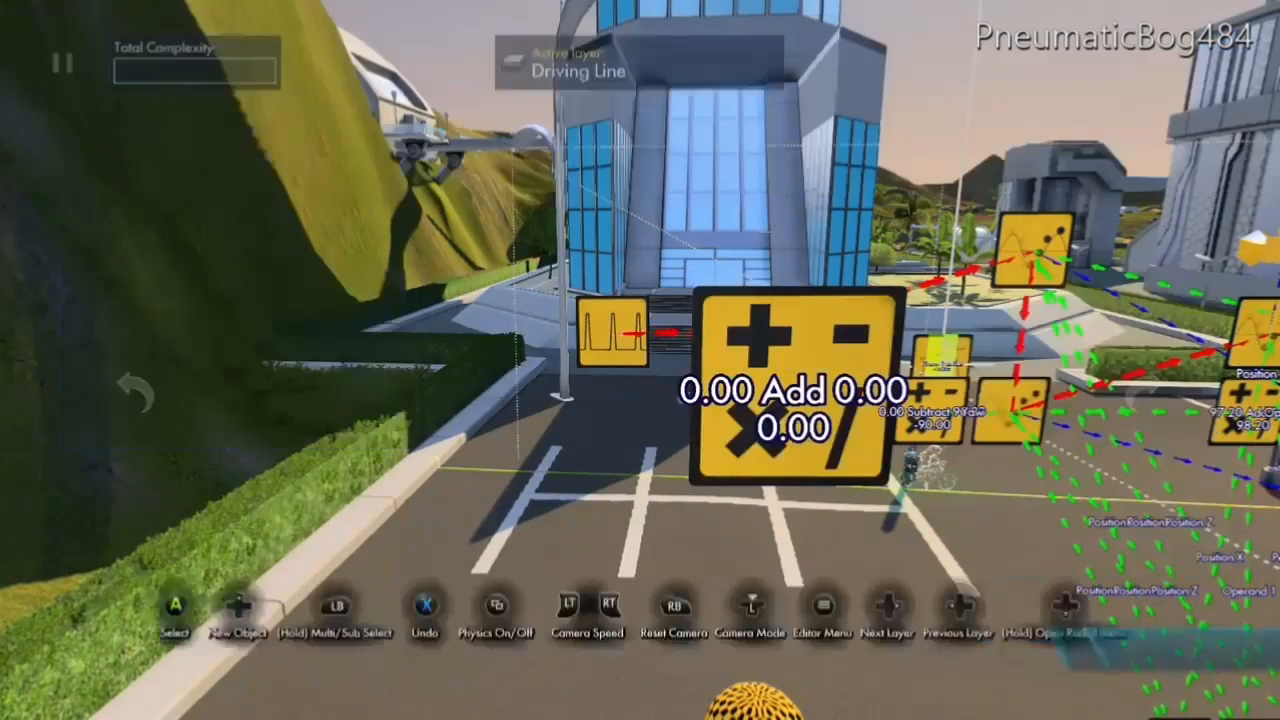
pyautogui.press('Return')
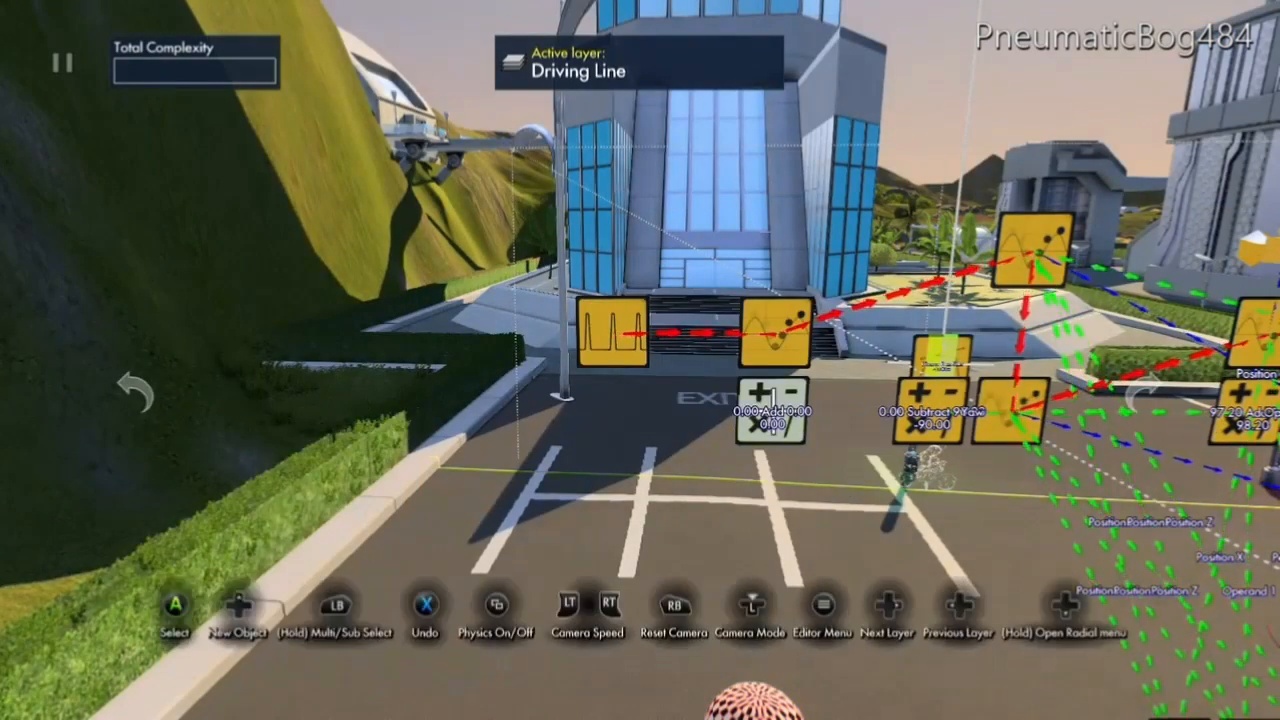
# Set the new operator's operation to Subtract and use the Game Character's Position Y data source as Operand 1.
pyautogui.press('Return')
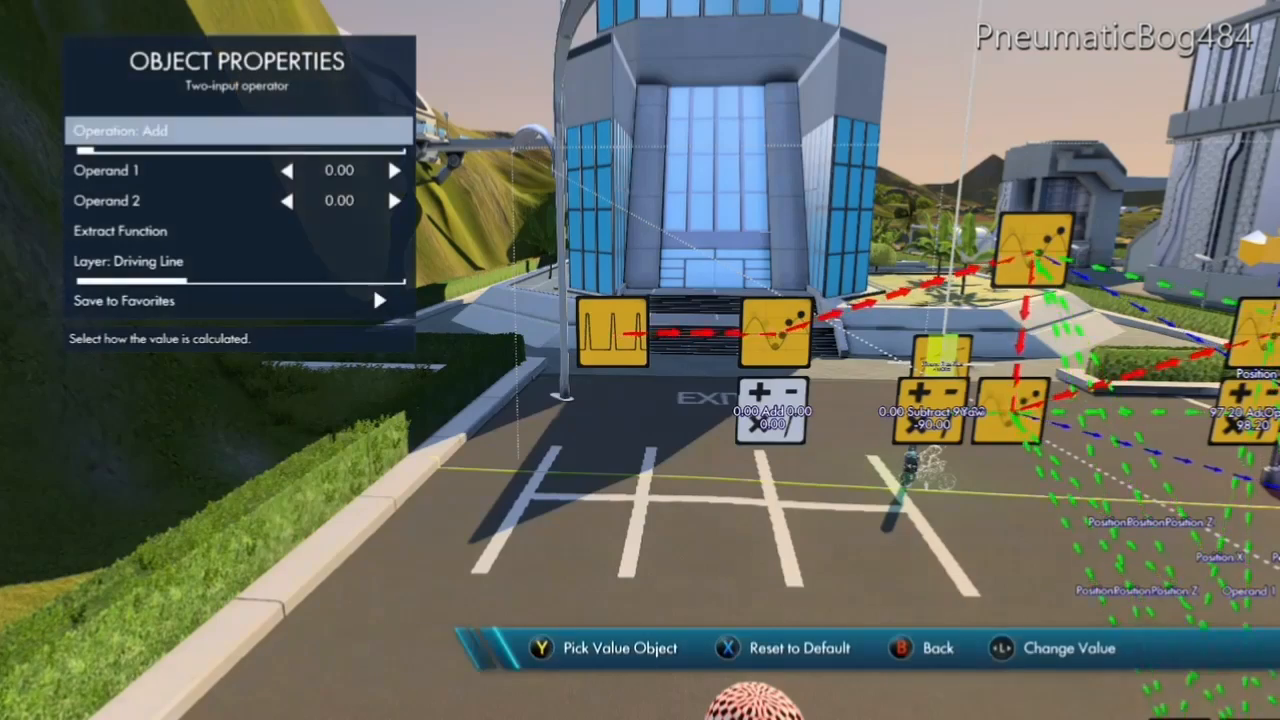
pyautogui.press('Down')
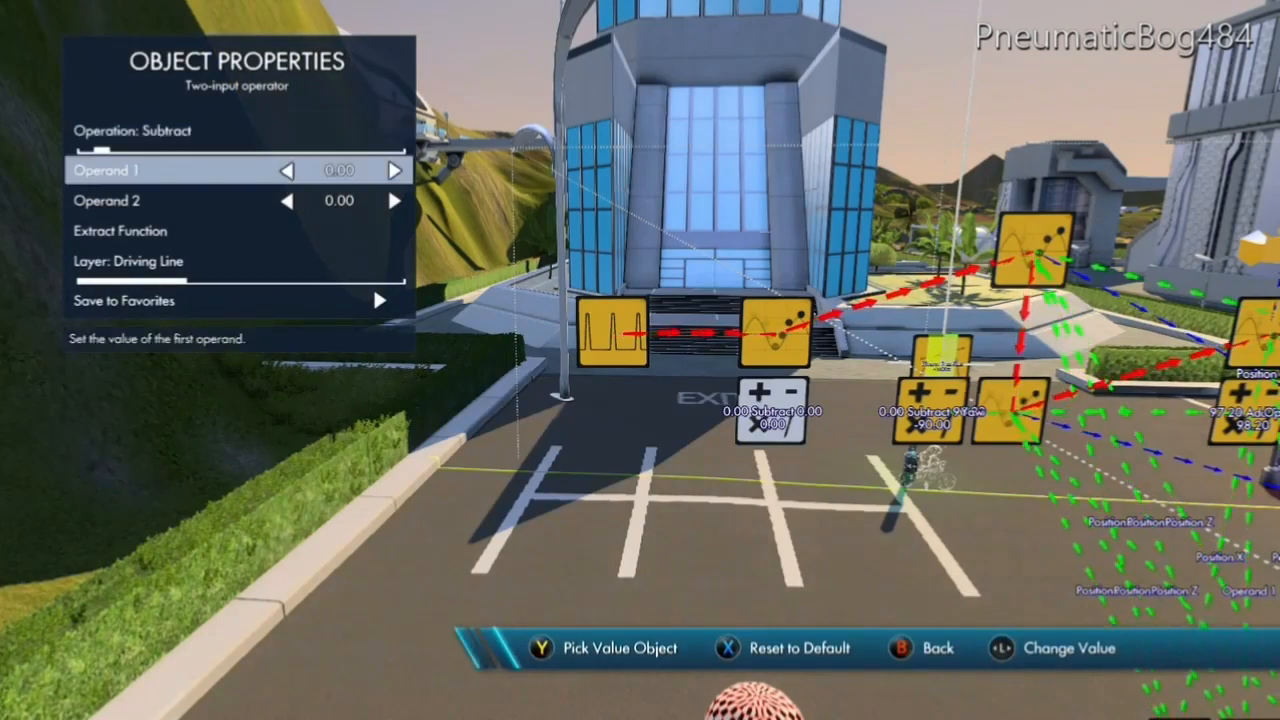
pyautogui.press('y')
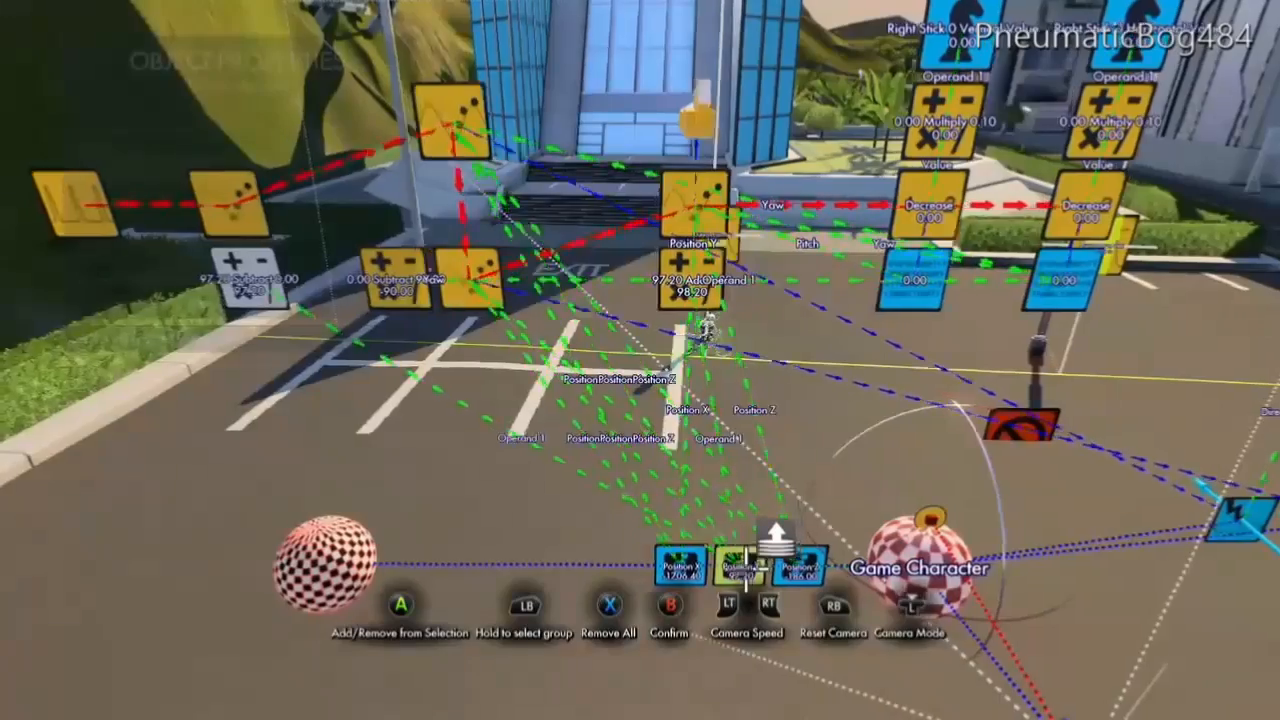
# Set Operand 2 of the Subtract operator to 0.10 and close its properties.
pyautogui.press('Down')
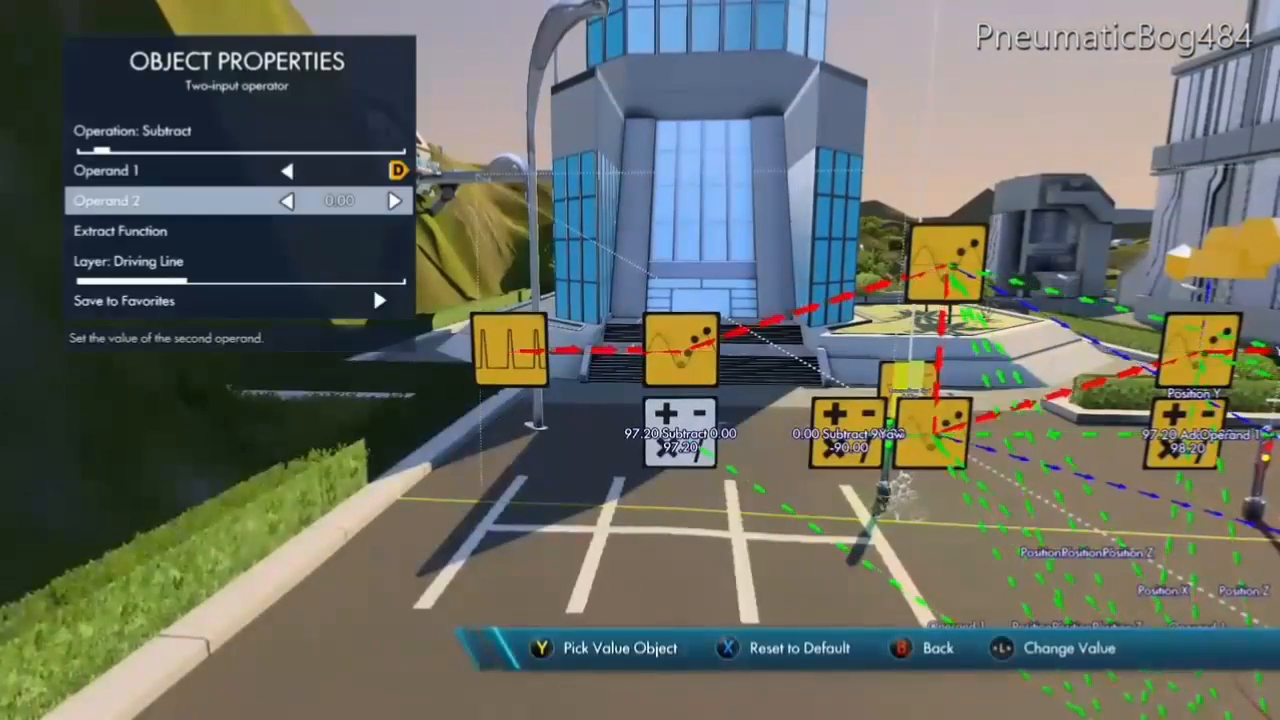
pyautogui.press('Right')
pyautogui.press('Right')
pyautogui.press('Right')
pyautogui.press('Right')
pyautogui.press('Right')
pyautogui.press('Right')
pyautogui.press('Right')
pyautogui.press('Right')
pyautogui.press('Right')
pyautogui.press('Right')
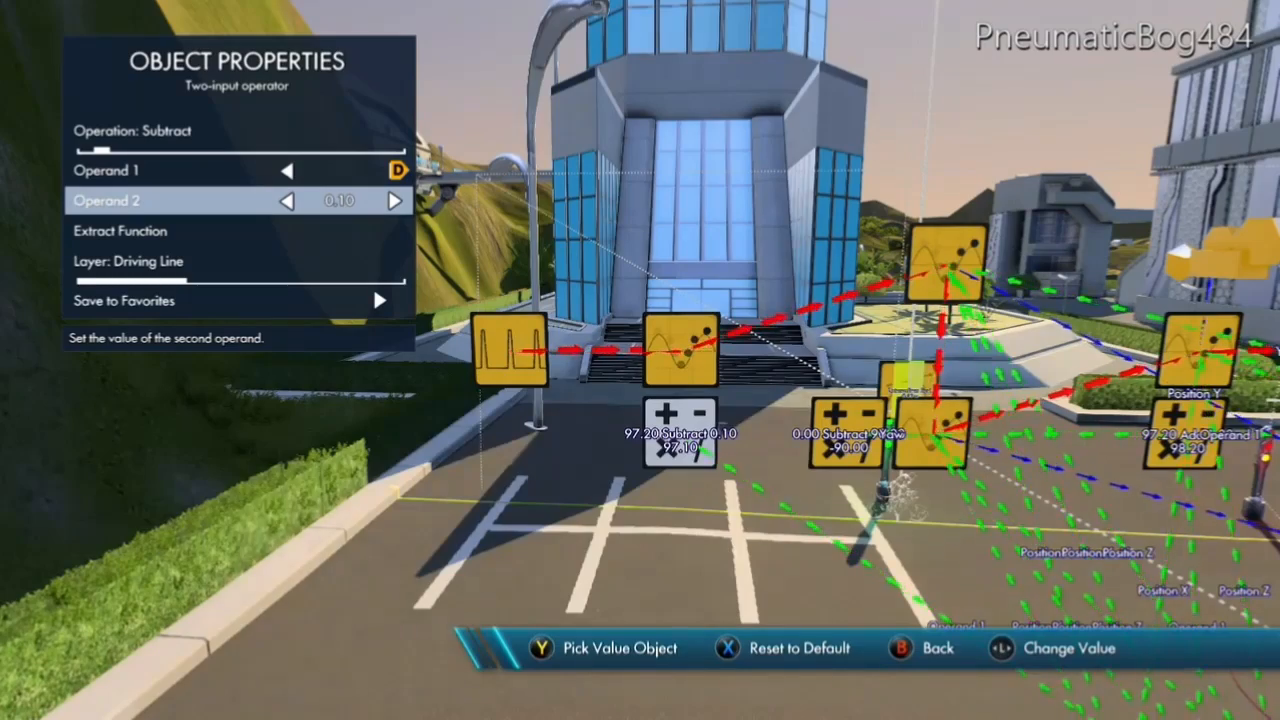
pyautogui.press('Up')
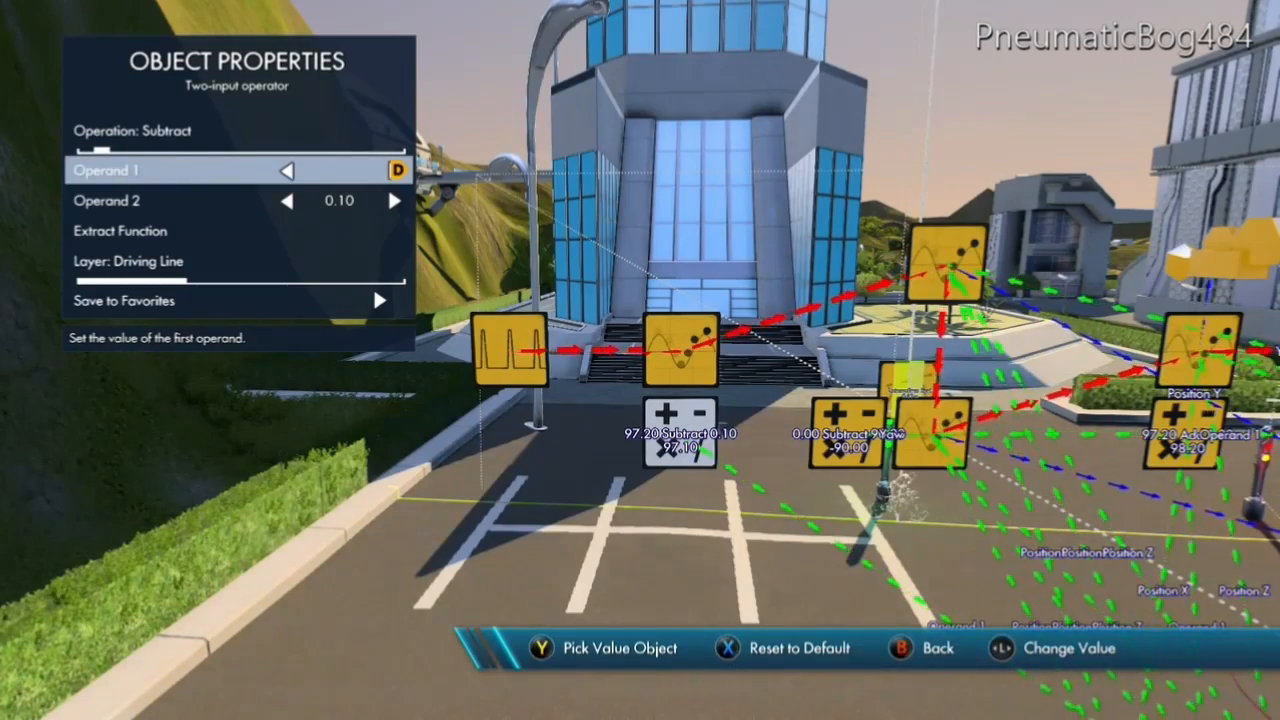
pyautogui.press('Down')
pyautogui.press('Escape')
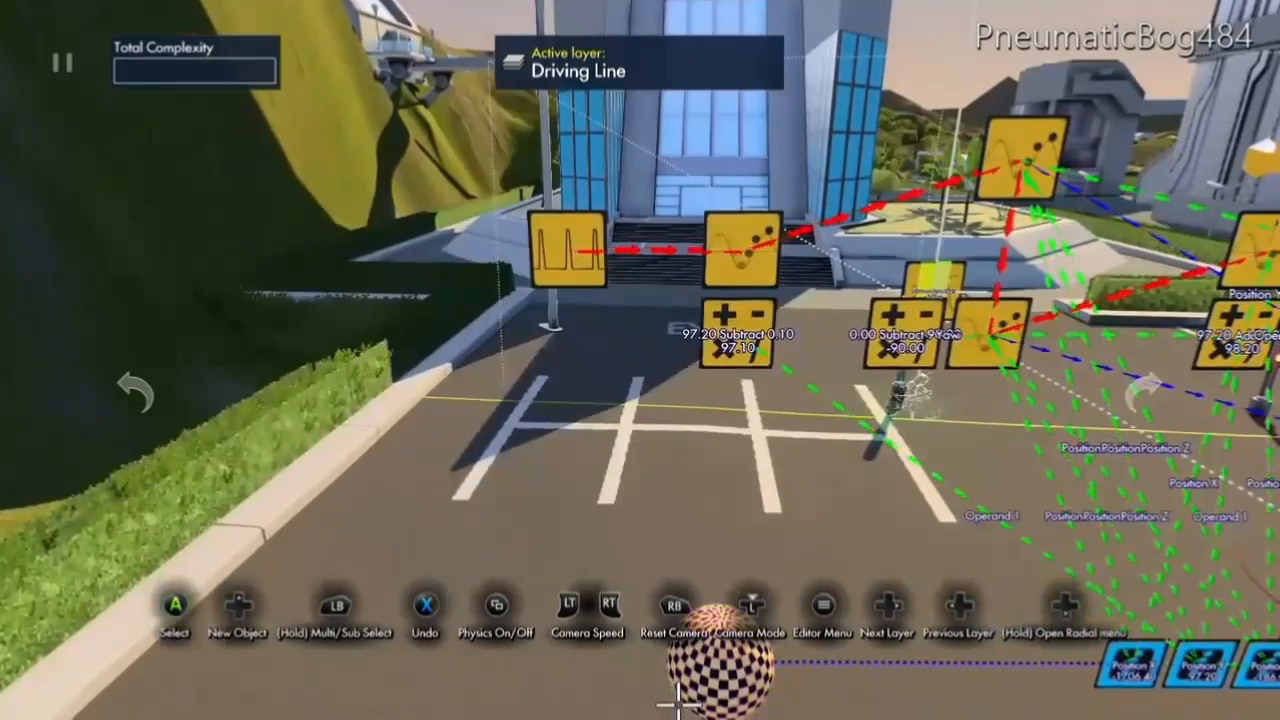
# In the new Object position event, turn off Local for the position and turn off Modify Rotation.
pyautogui.click(768, 235)
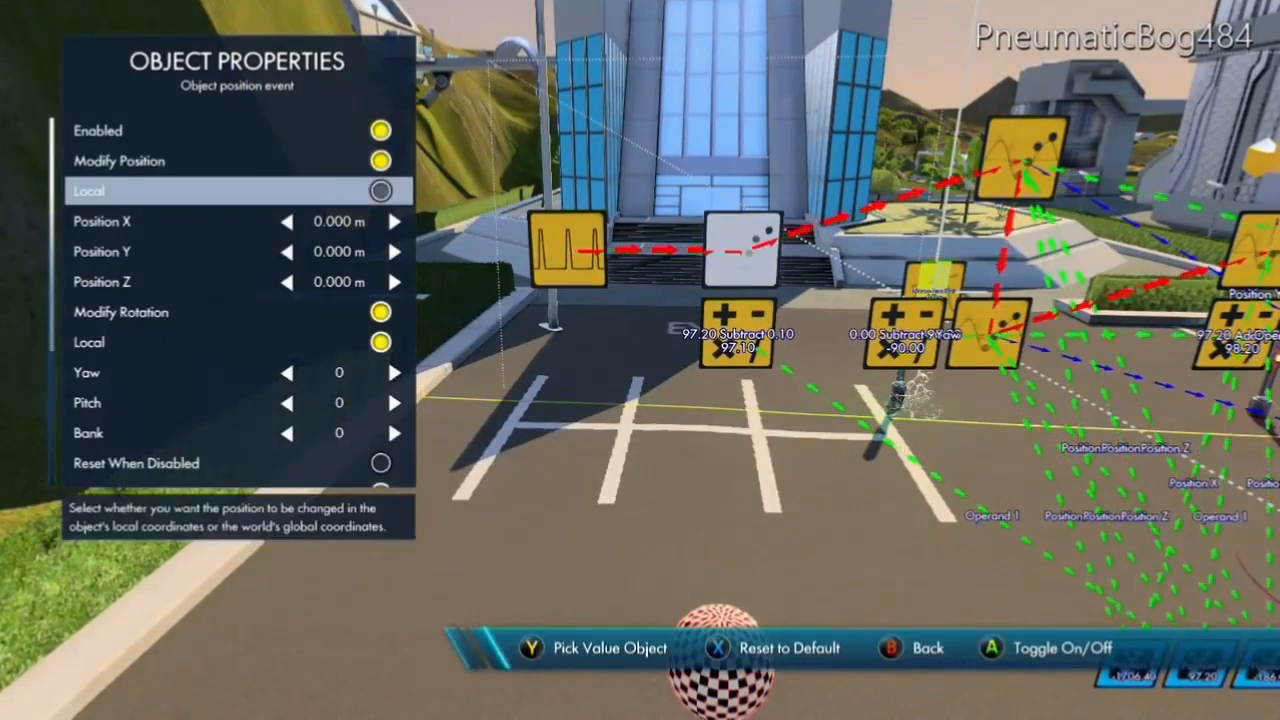
pyautogui.press('Down')
pyautogui.press('Down')
pyautogui.press('Down')
pyautogui.press('Down')
pyautogui.press('Return')
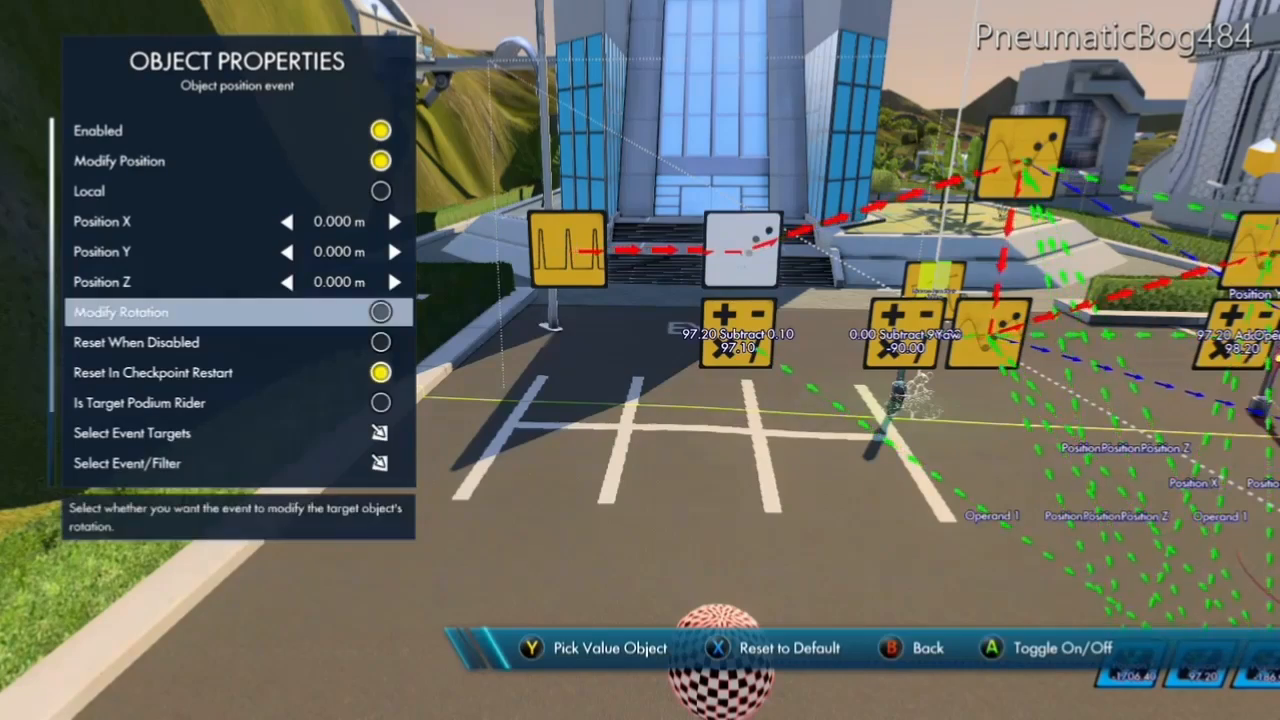
# Feed the event's Position X and Position Z from the matching data sources and its Position Y from the Subtract operator.
pyautogui.press('Up')
pyautogui.press('Up')
pyautogui.press('Up')
pyautogui.press('Escape')
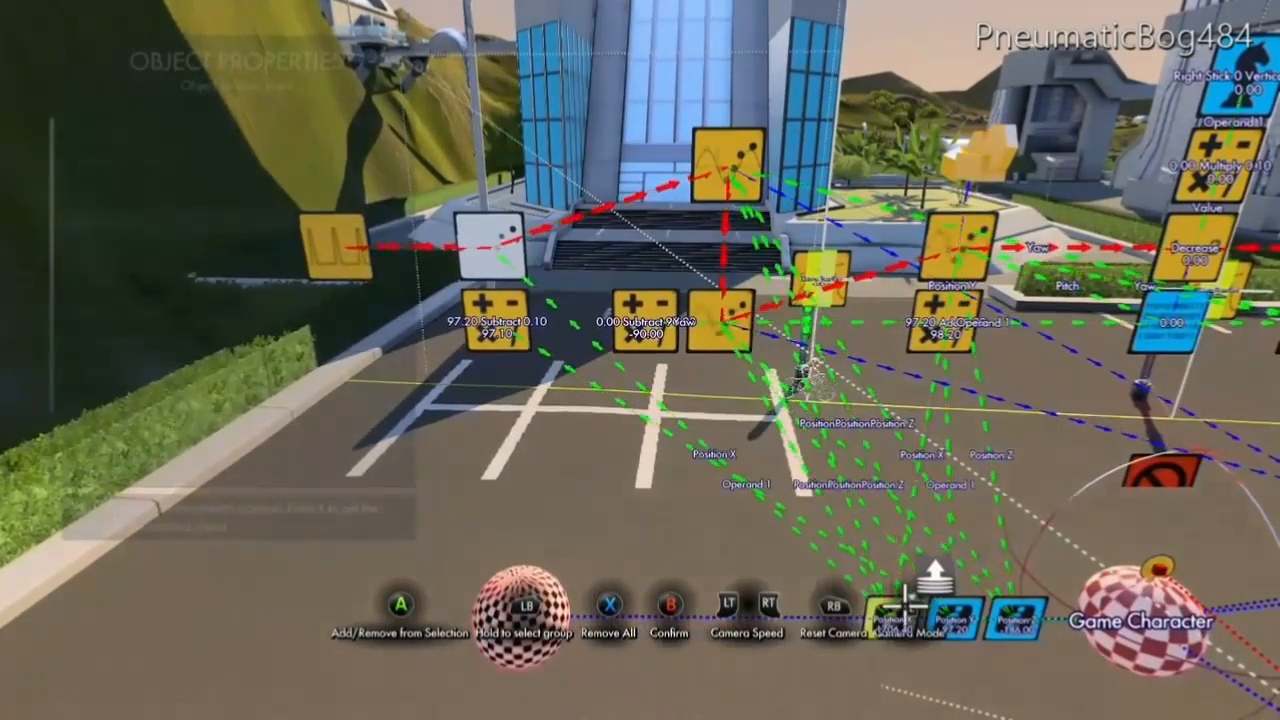
pyautogui.click(905, 605)
pyautogui.press('Down')
pyautogui.press('y')
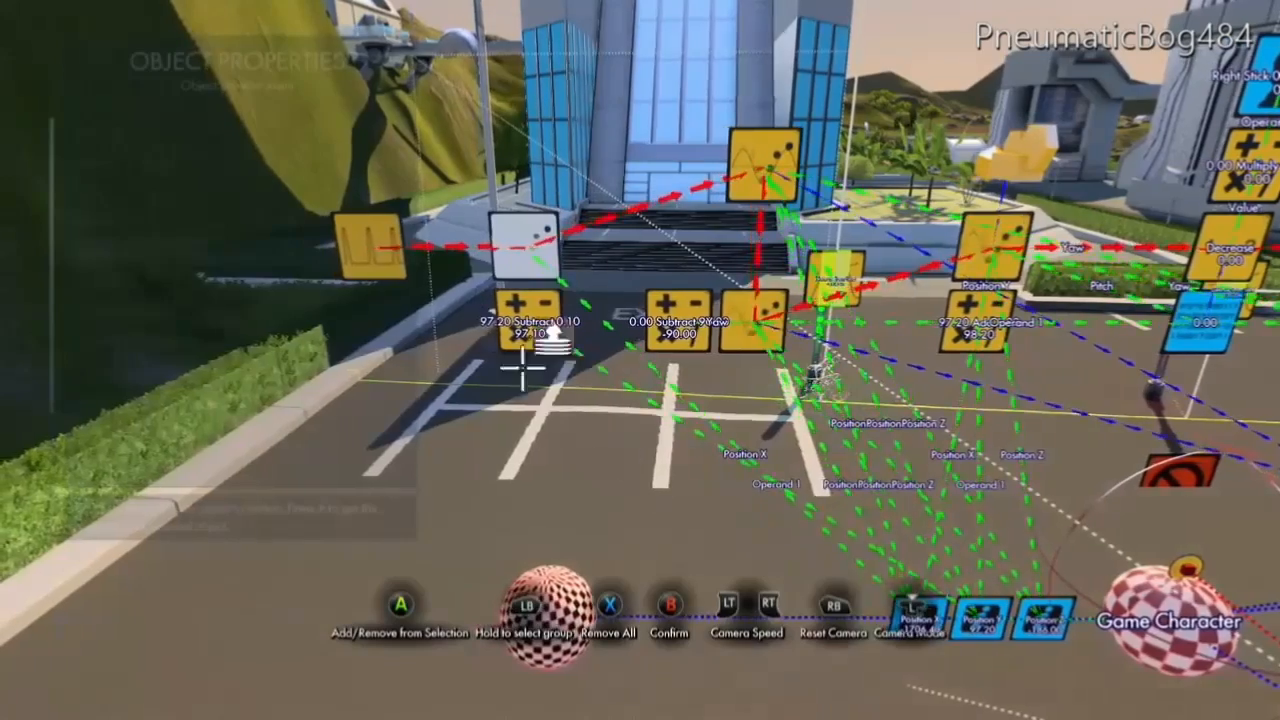
pyautogui.press('b')
pyautogui.press('Down')
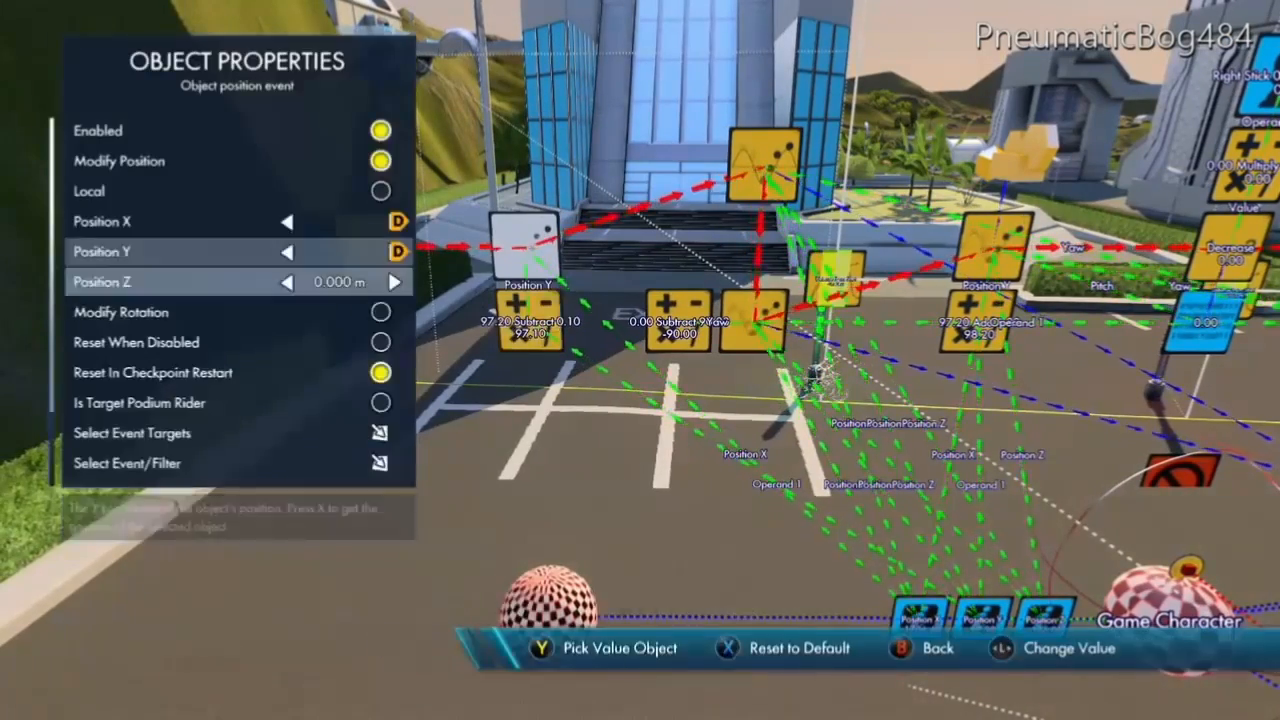
pyautogui.press('y')
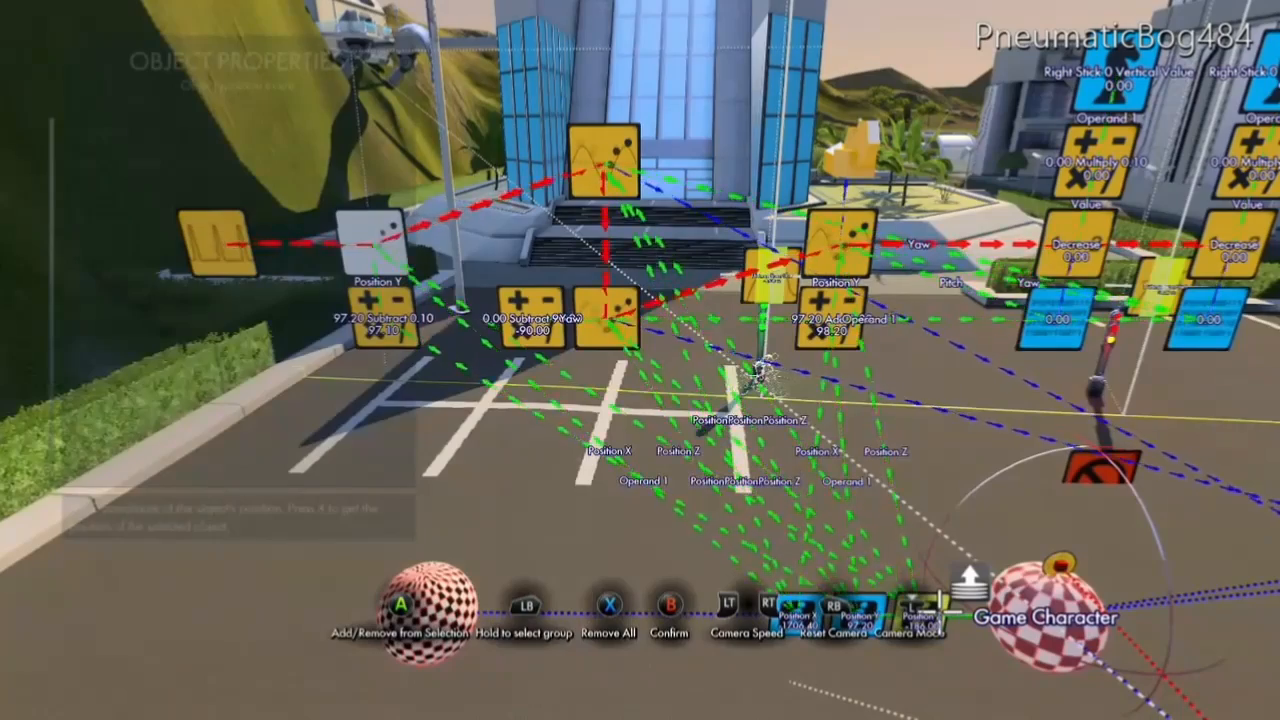
pyautogui.press('b')
# Select the checkered sphere area trigger as the position event's target and close the event's properties.
pyautogui.press('Down')
pyautogui.press('Down')
pyautogui.press('Down')
pyautogui.press('Down')
pyautogui.press('Down')
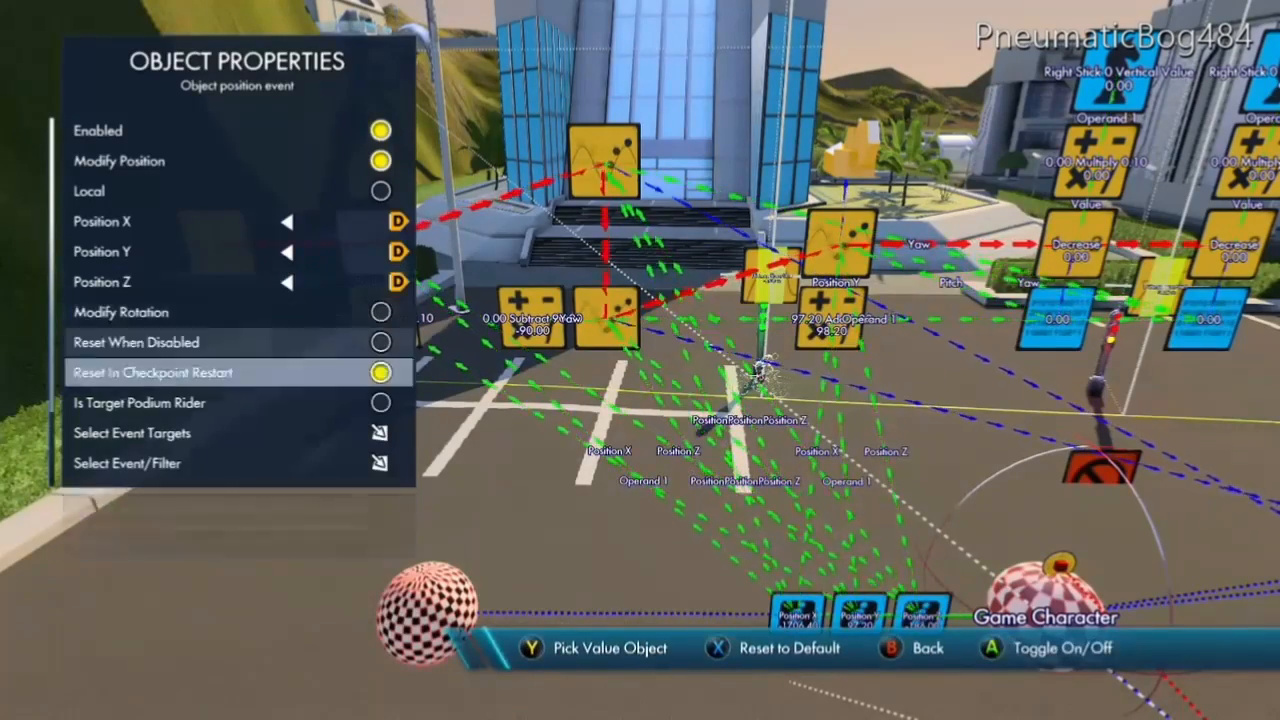
pyautogui.press('a')
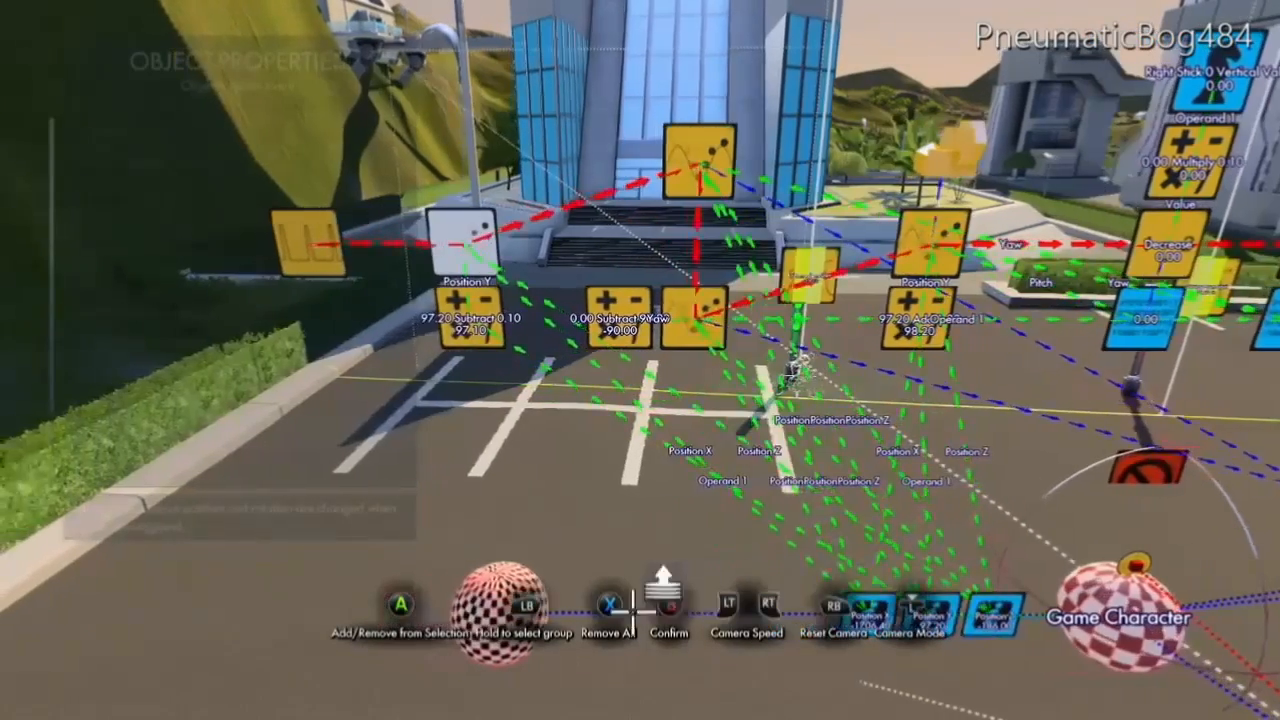
pyautogui.press('b')
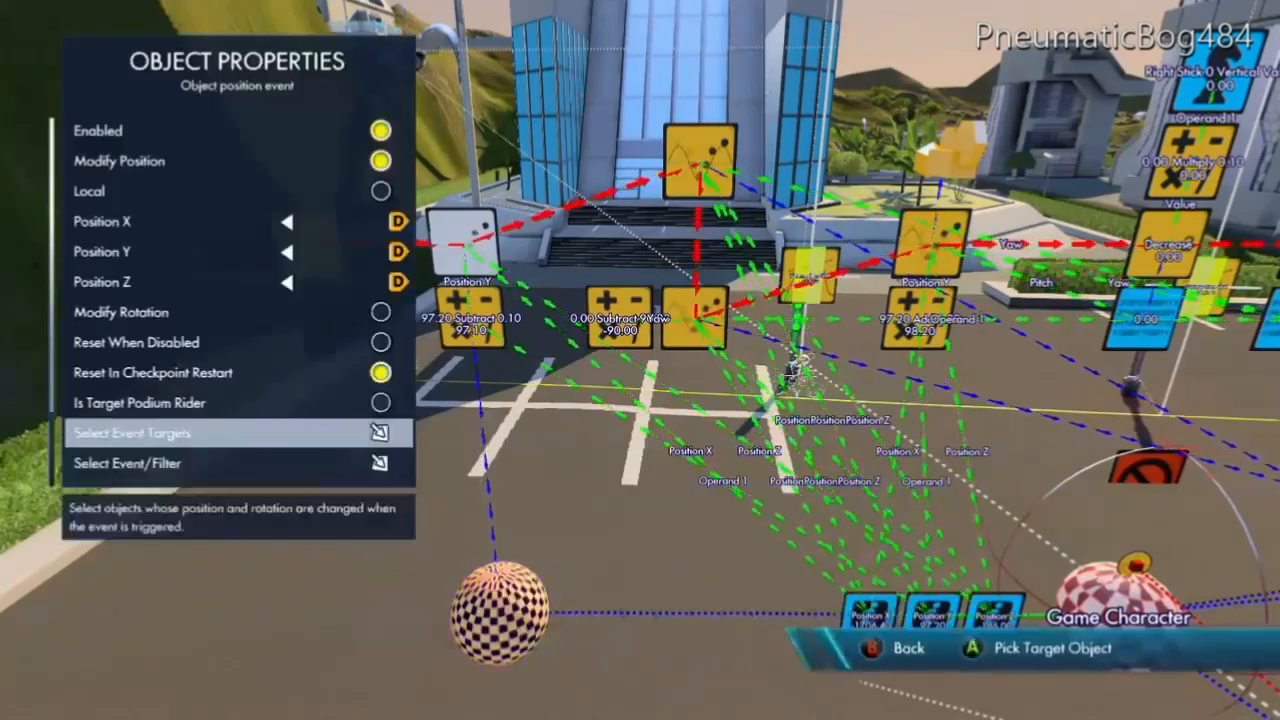
pyautogui.press('b')
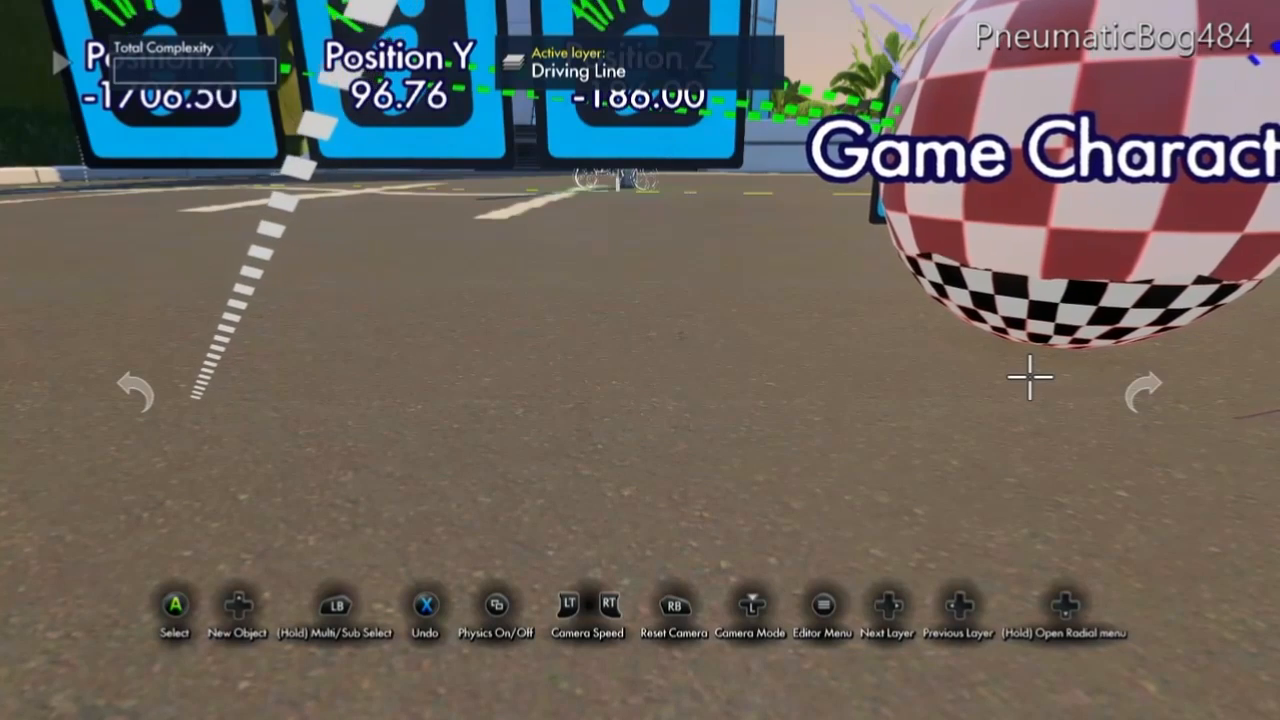
# Test drive the track, then pause the test and resume editing.
pyautogui.press('Escape')
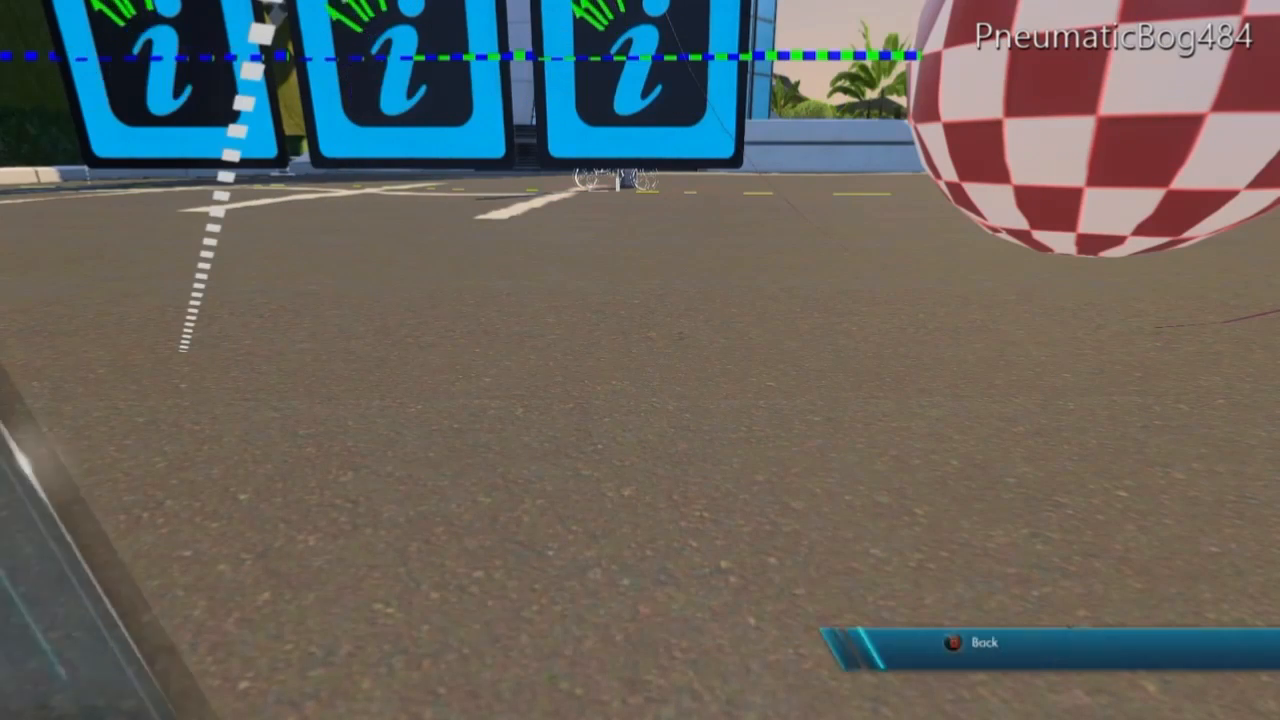
pyautogui.press('Up')
pyautogui.press('Up')
pyautogui.press('Up')
pyautogui.press('Up')
pyautogui.press('Up')
pyautogui.press('Return')
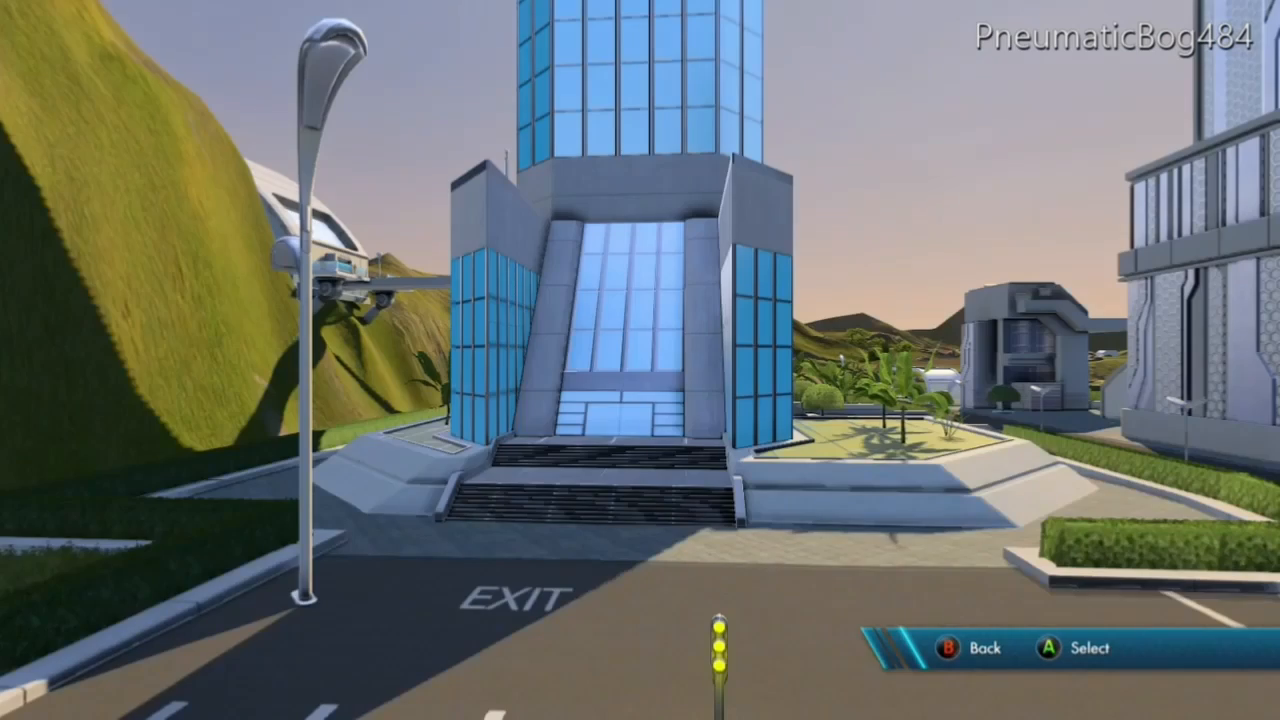
pyautogui.press('Escape')
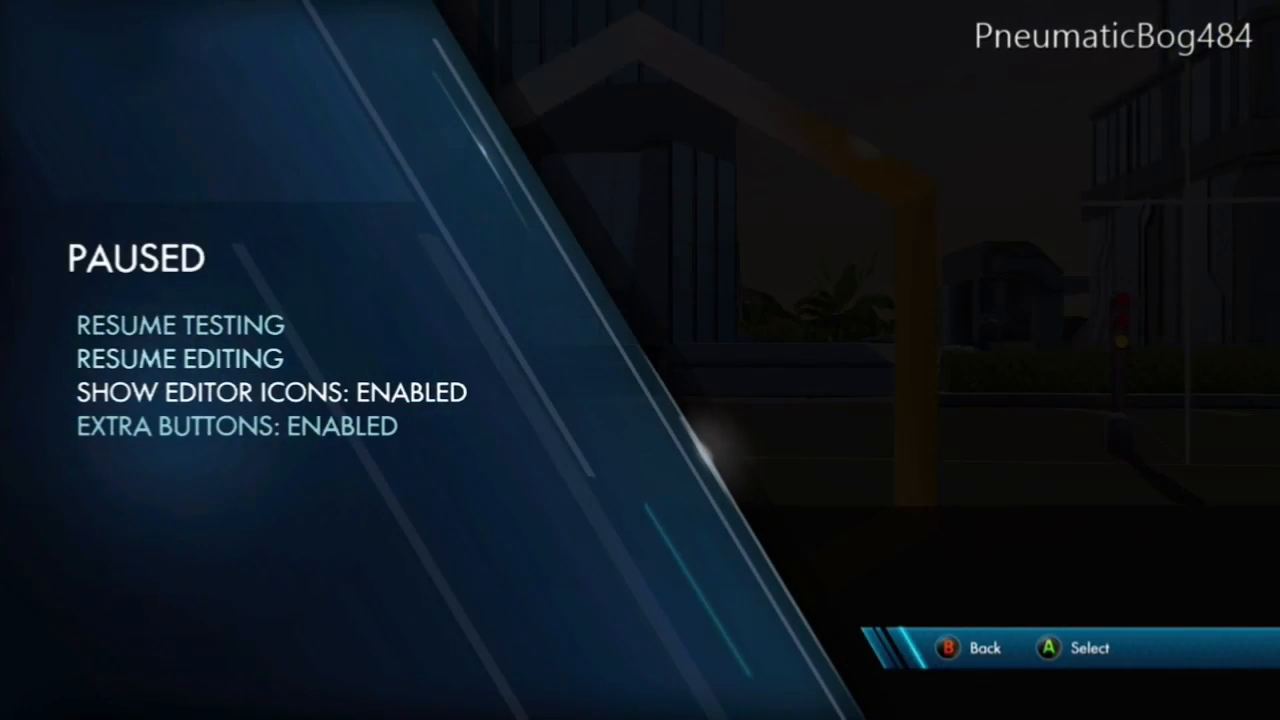
pyautogui.press('Up')
pyautogui.press('Up')
pyautogui.press('Return')
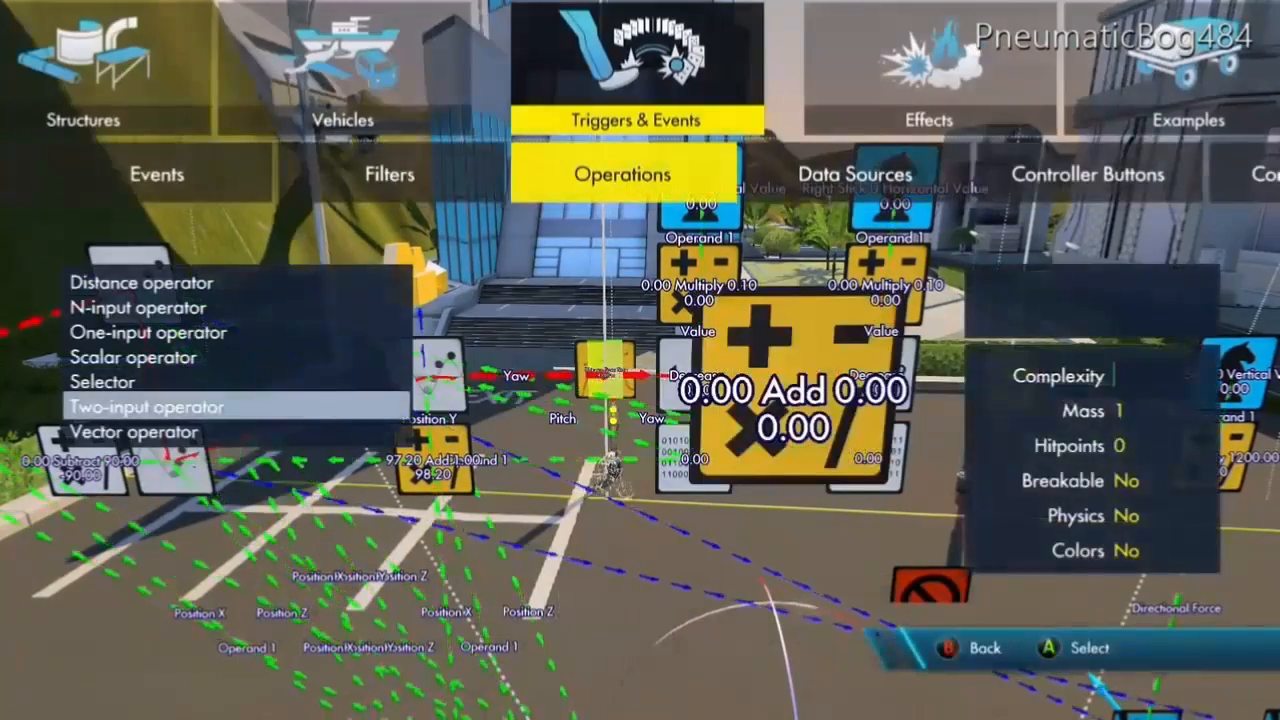
# Place a Variable data source above the two Right Stick value sources.
pyautogui.press('Right')
pyautogui.press('Down')
pyautogui.press('Down')
pyautogui.press('Down')
pyautogui.press('Down')
pyautogui.press('Down')
pyautogui.press('Down')
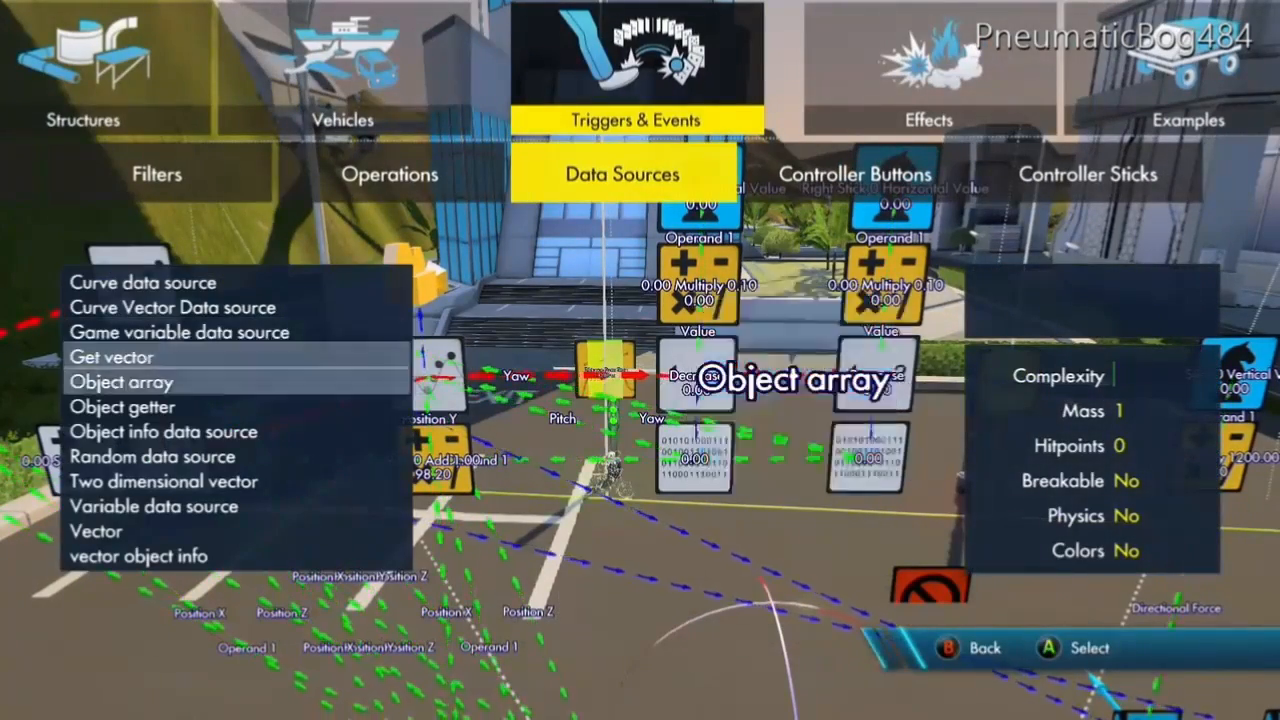
pyautogui.press('Return')
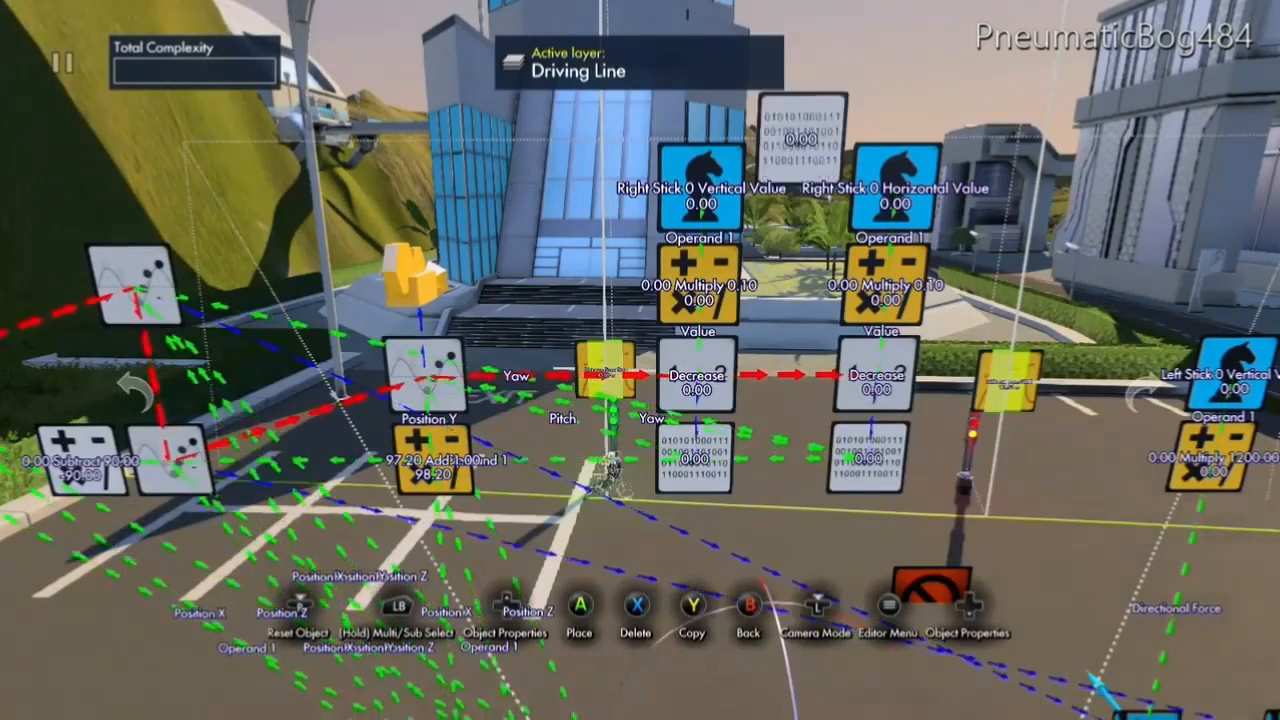
pyautogui.click(805, 80)
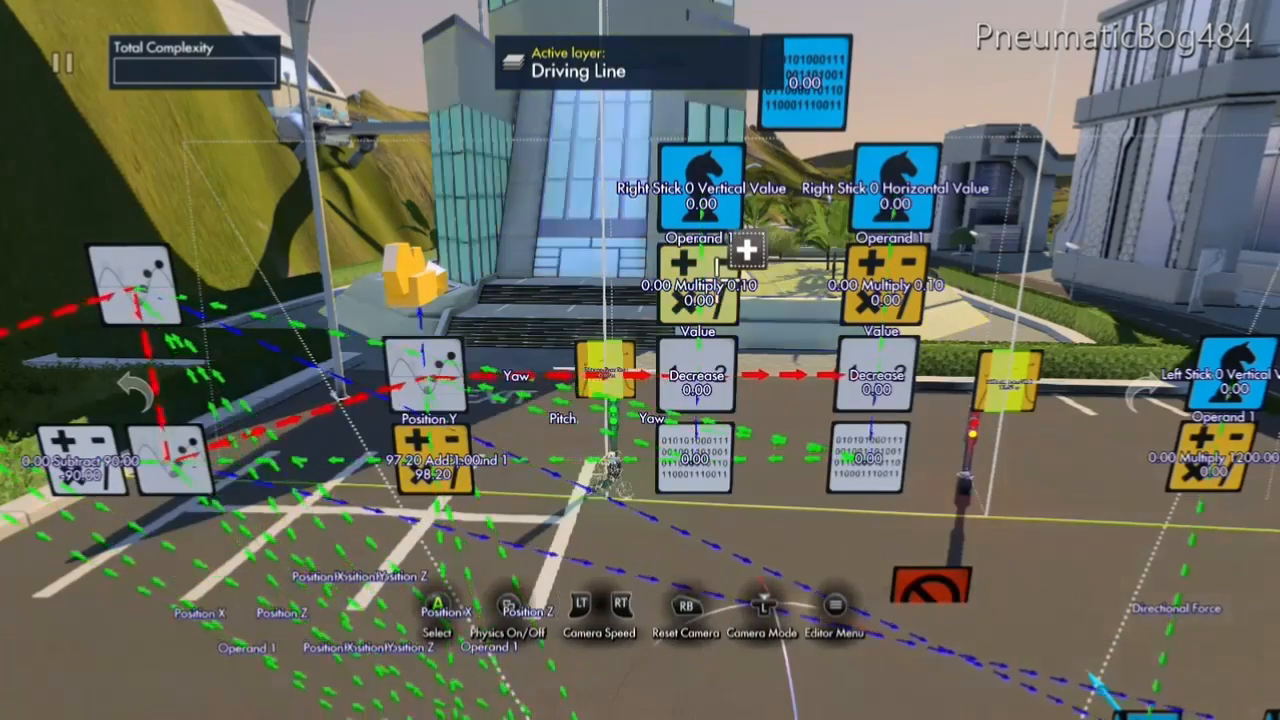
# Link Operand 2 of both Right Stick Multiply operators to the new variable data source and close their properties.
pyautogui.click(901, 252)
pyautogui.press('x')
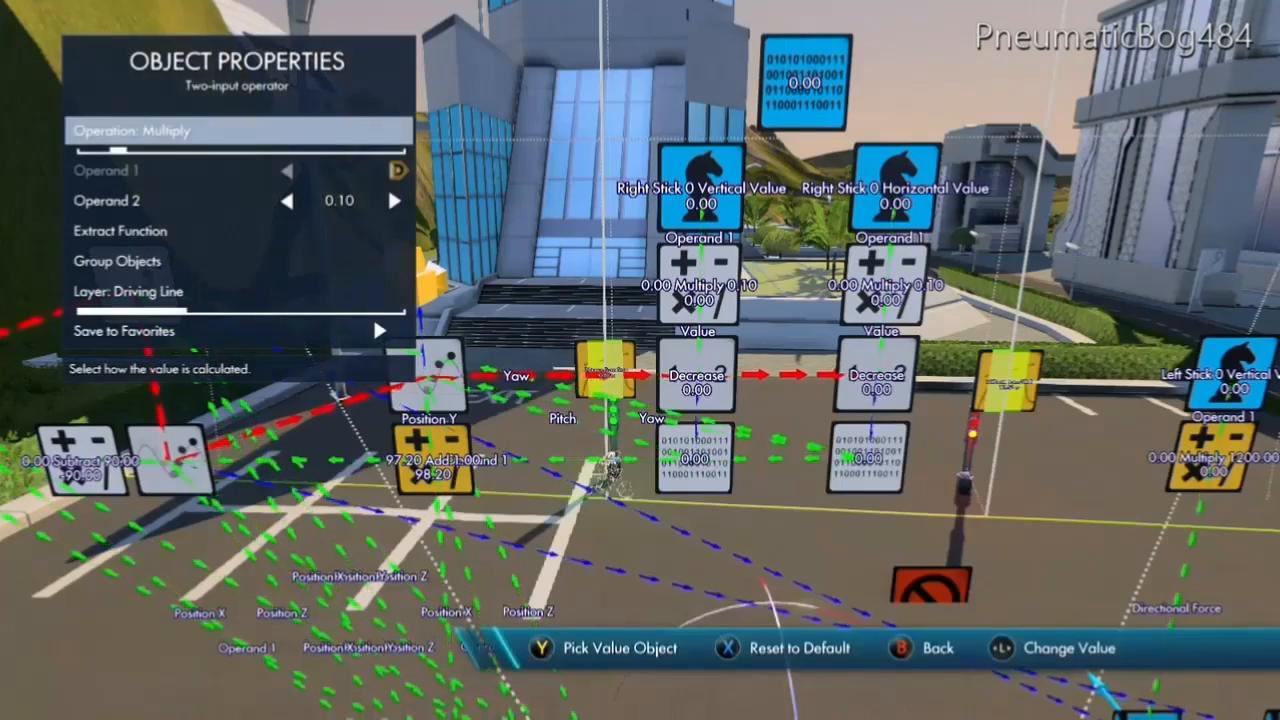
pyautogui.press('Down')
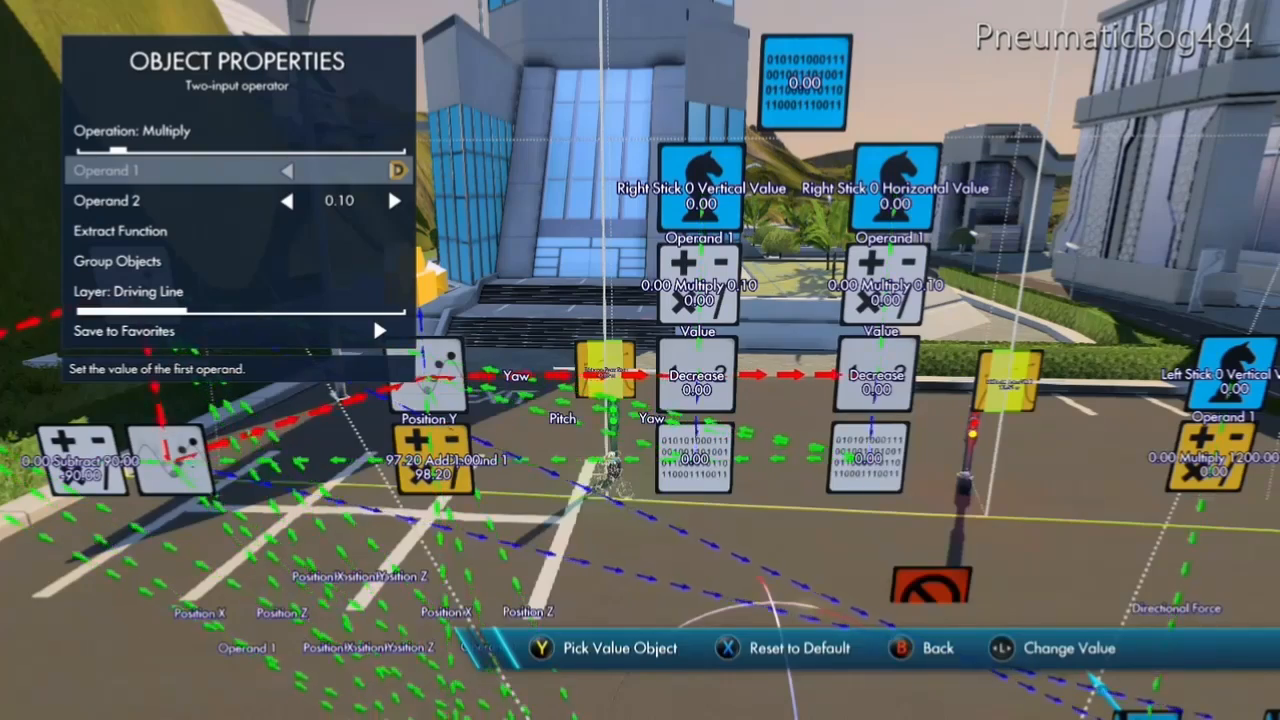
pyautogui.press('Down')
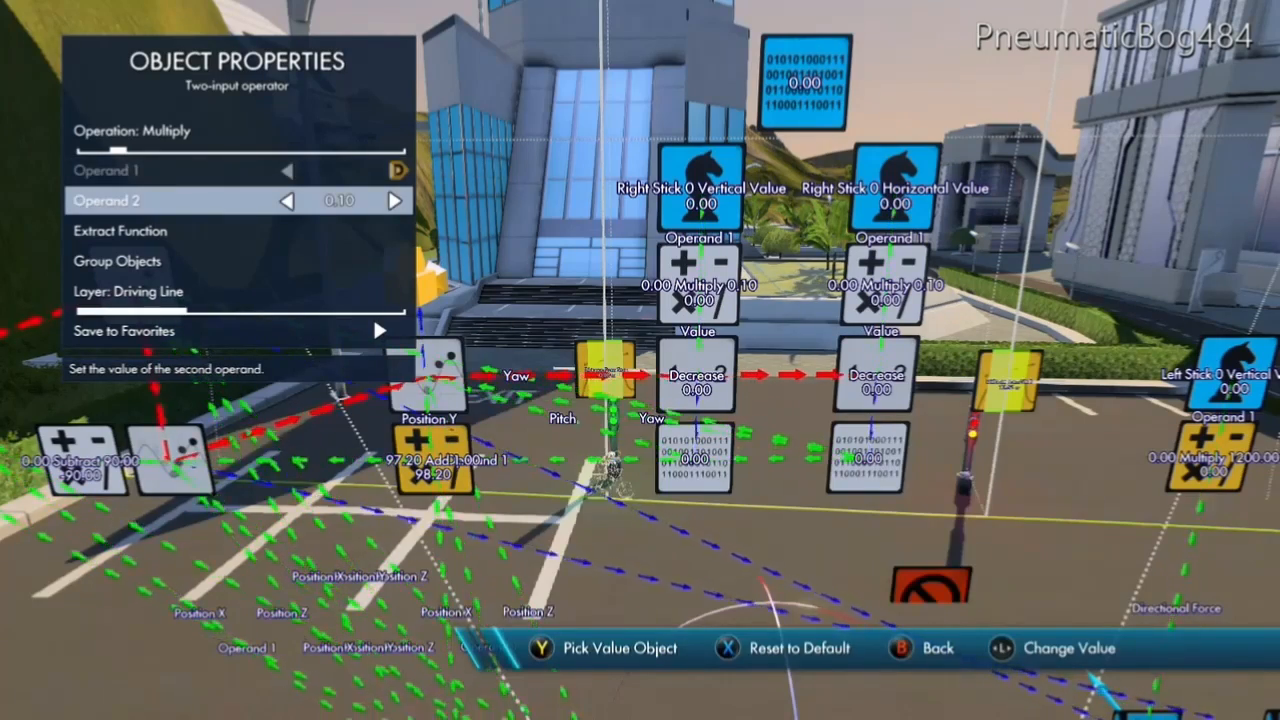
pyautogui.press('Right')
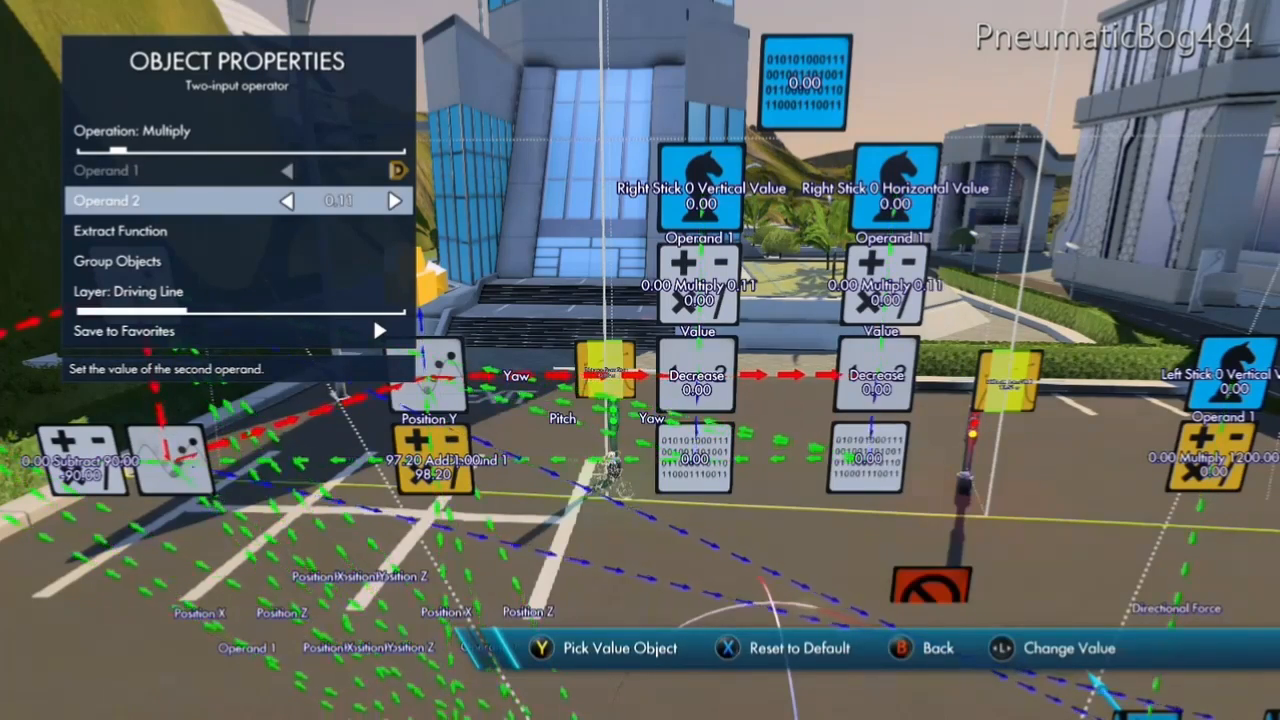
pyautogui.press('Left')
pyautogui.press('Escape')
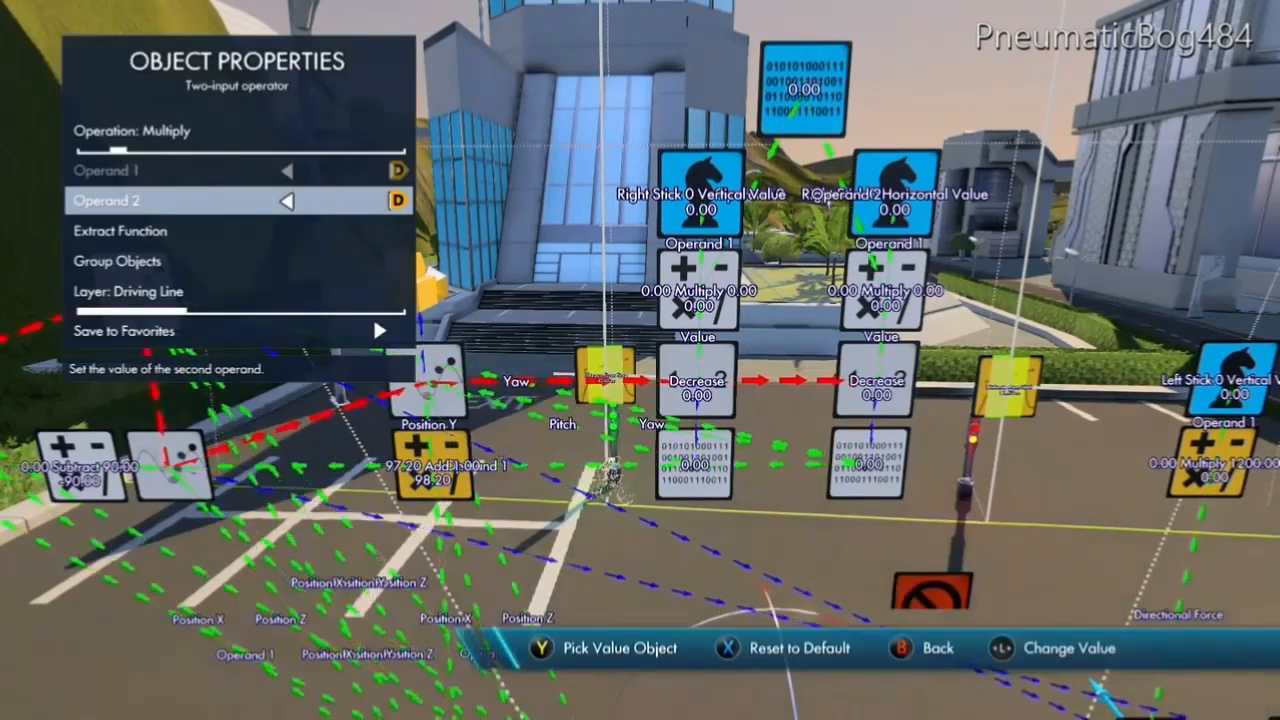
pyautogui.press('Escape')
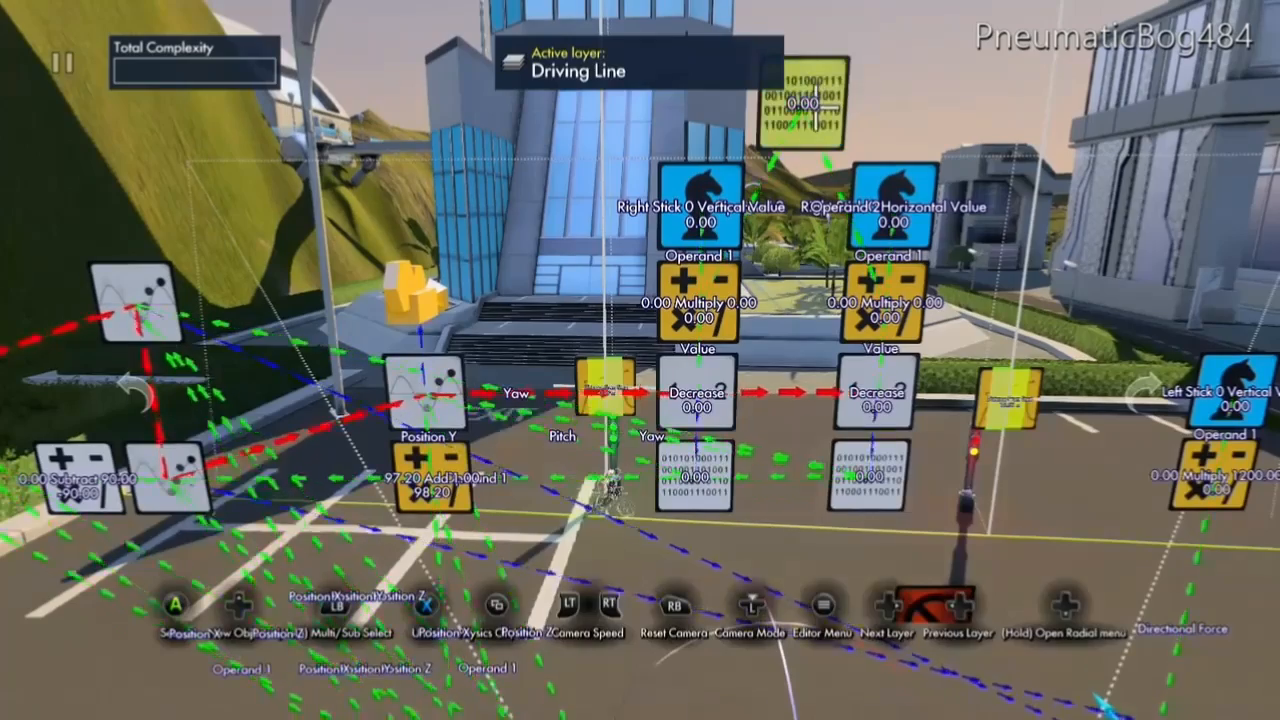
# Set the variable data source's starting value to 0.80 and test drive the track.
pyautogui.click(817, 108)
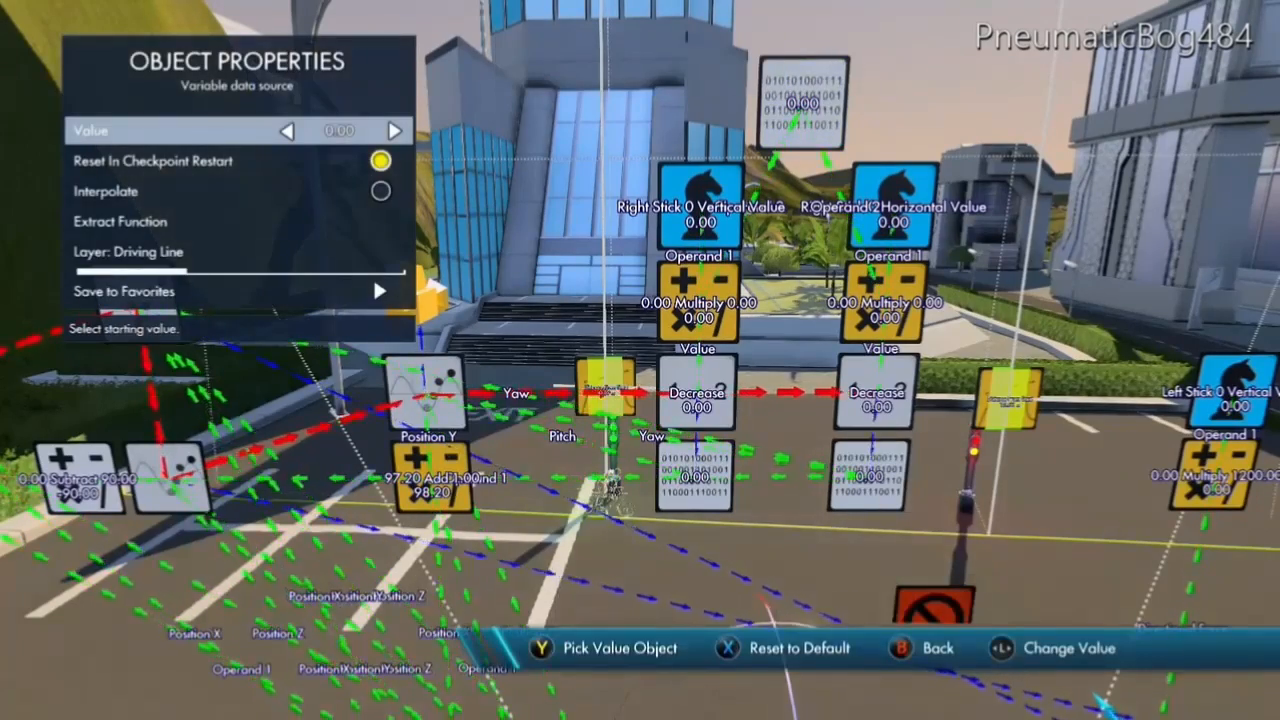
pyautogui.press('Right')
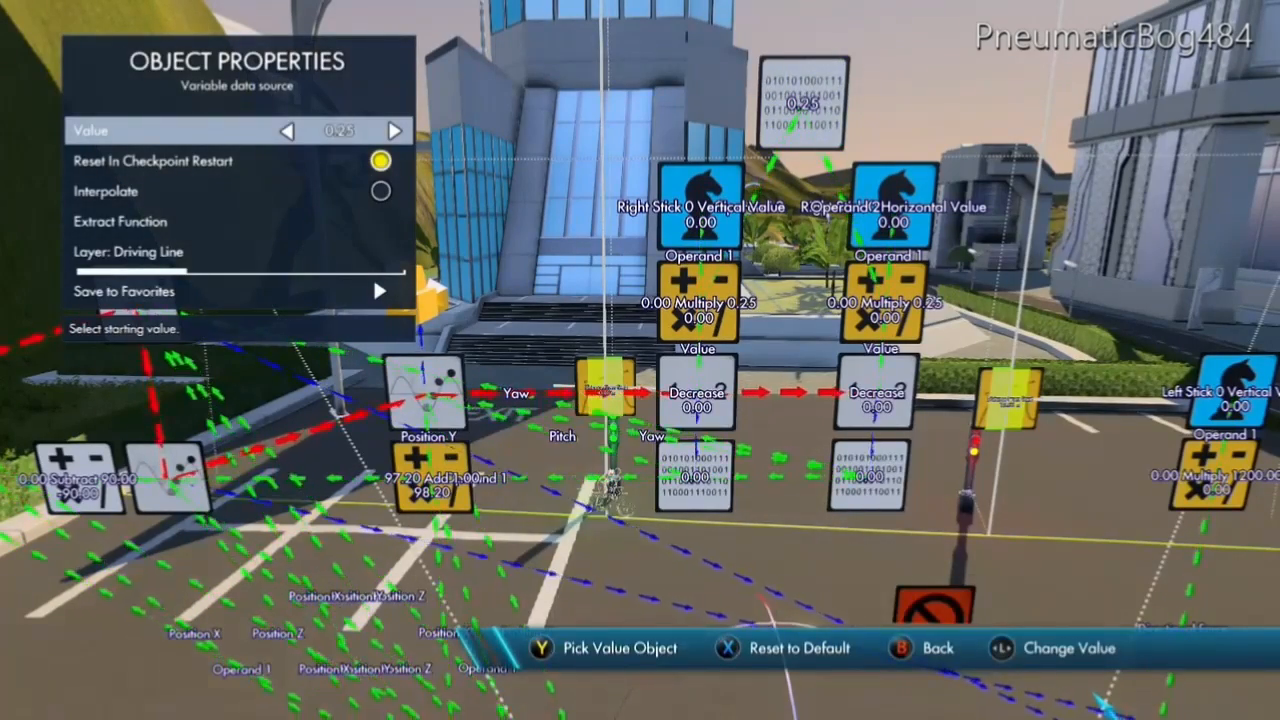
pyautogui.press('Right')
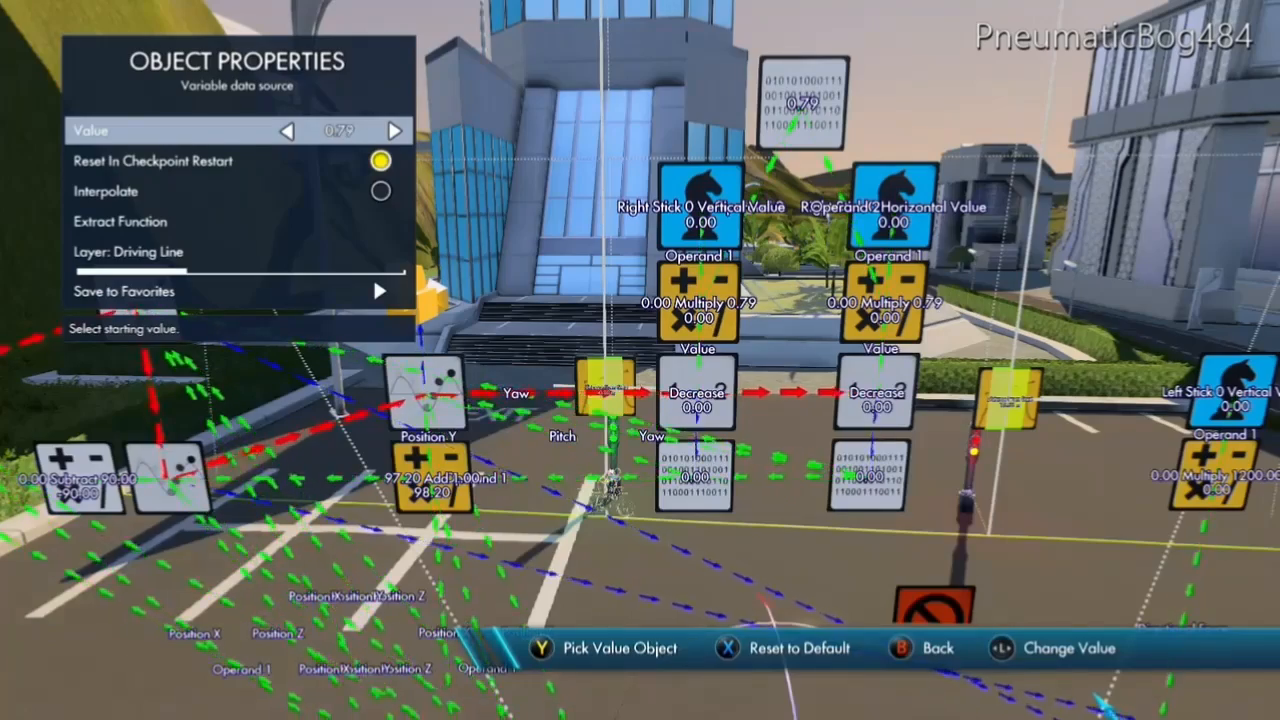
pyautogui.press('Right')
pyautogui.press('Escape')
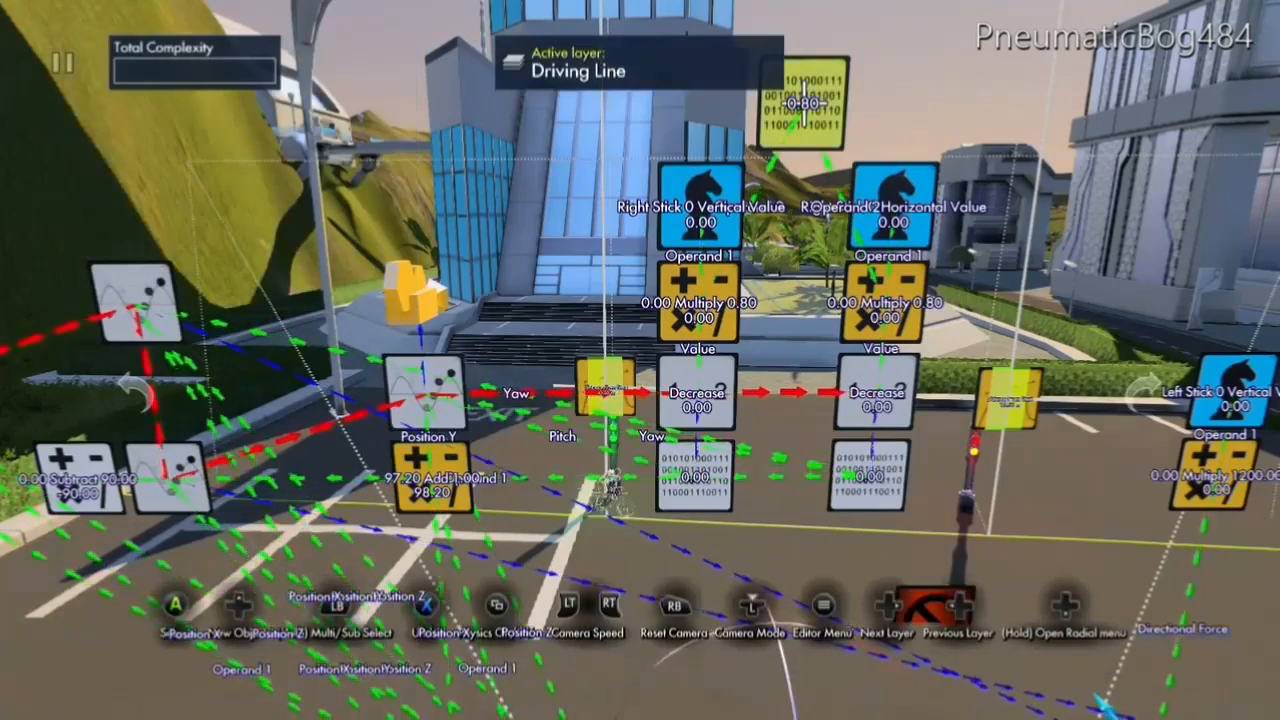
pyautogui.press('Escape')
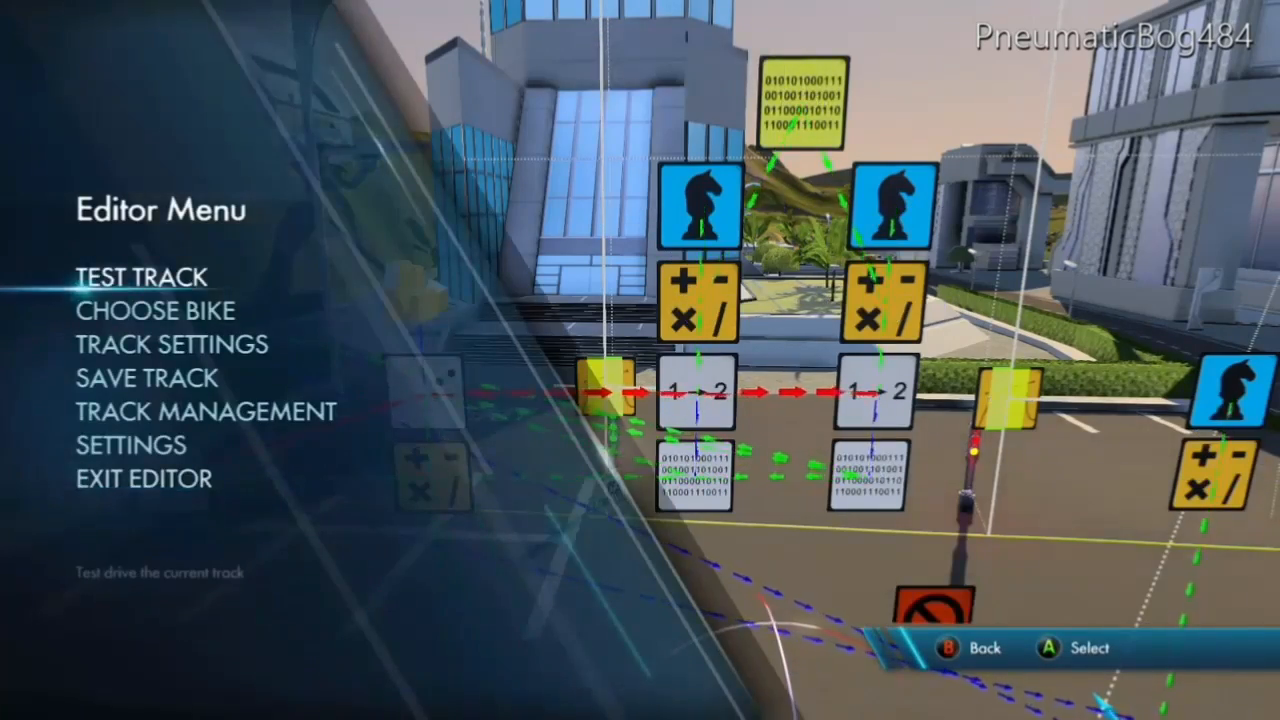
pyautogui.press('Return')
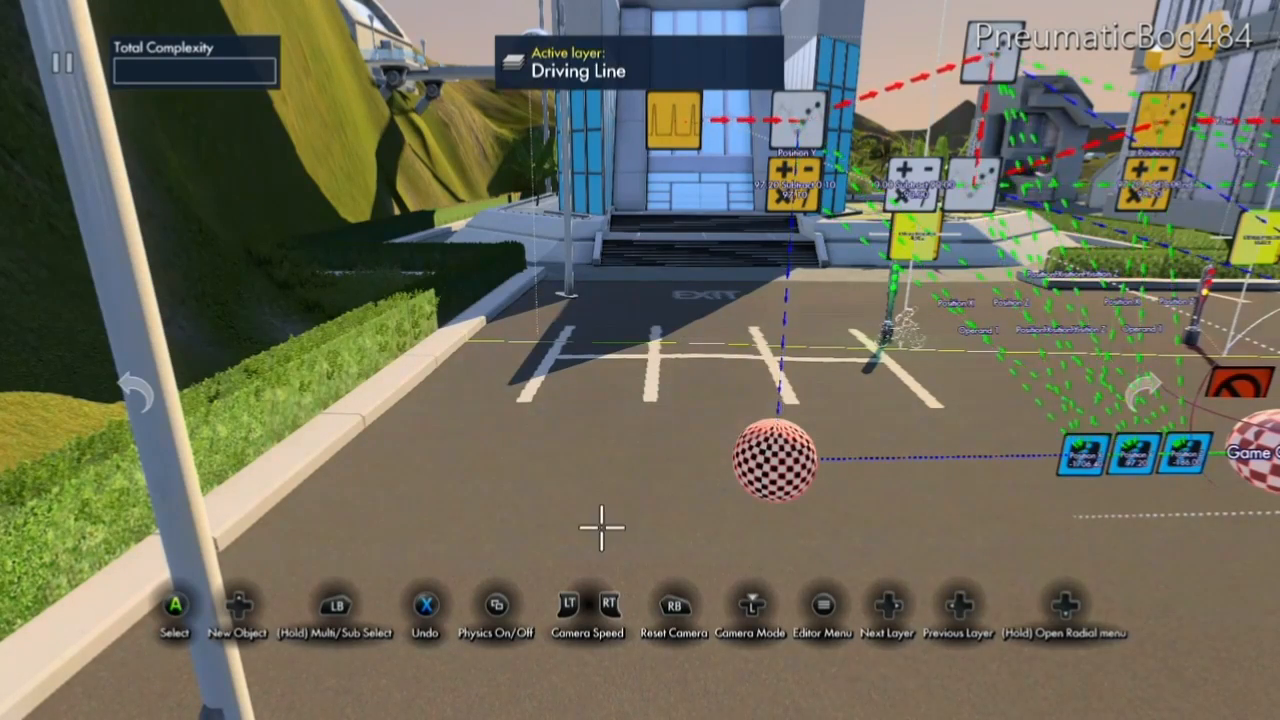
# Place another Variable data source on the ground beside the checkered sphere trigger.
pyautogui.press('Up')
pyautogui.press('Return')
pyautogui.press('Right')
pyautogui.press('Right')
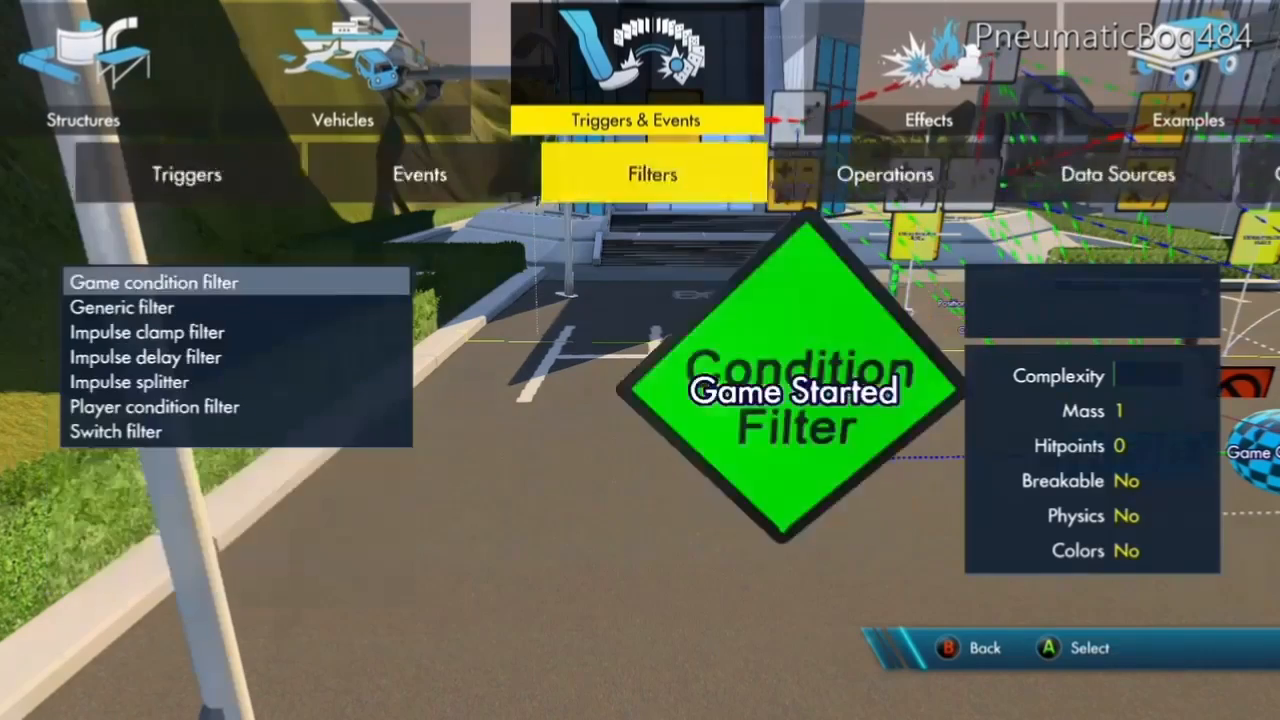
pyautogui.press('Right')
pyautogui.press('Right')
pyautogui.press('Up')
pyautogui.press('Up')
pyautogui.press('Return')
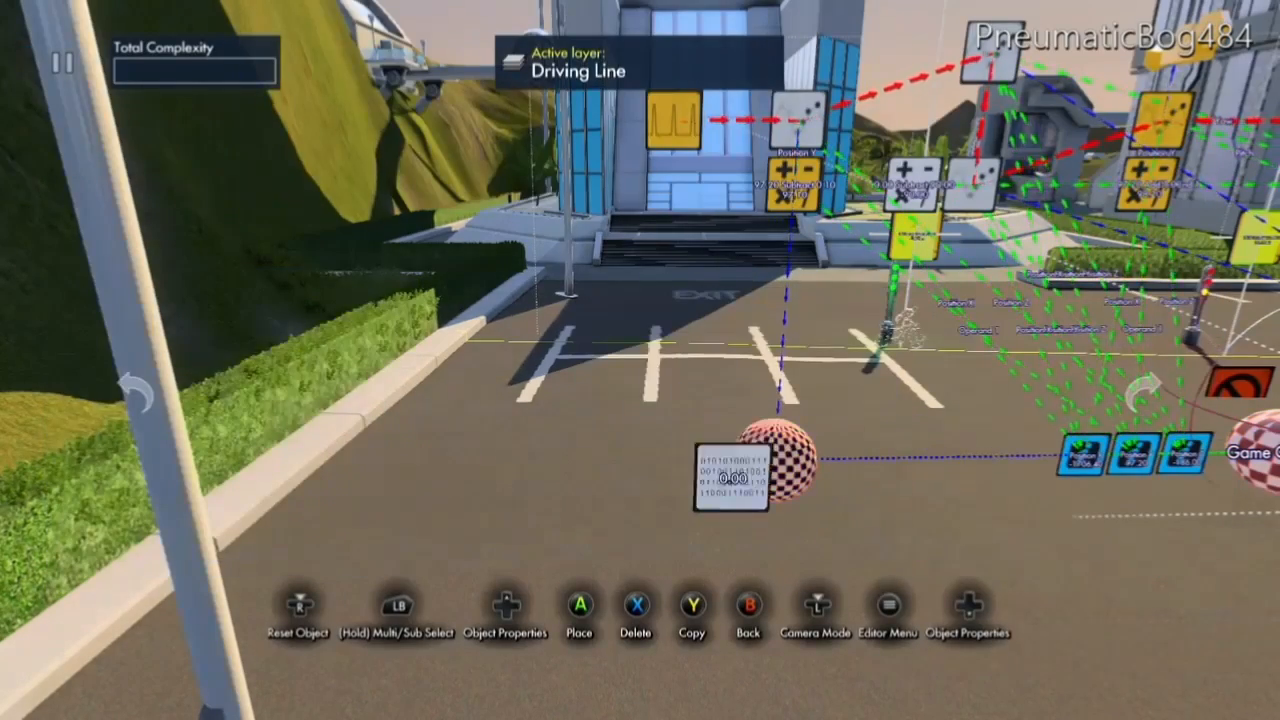
pyautogui.press('Left')
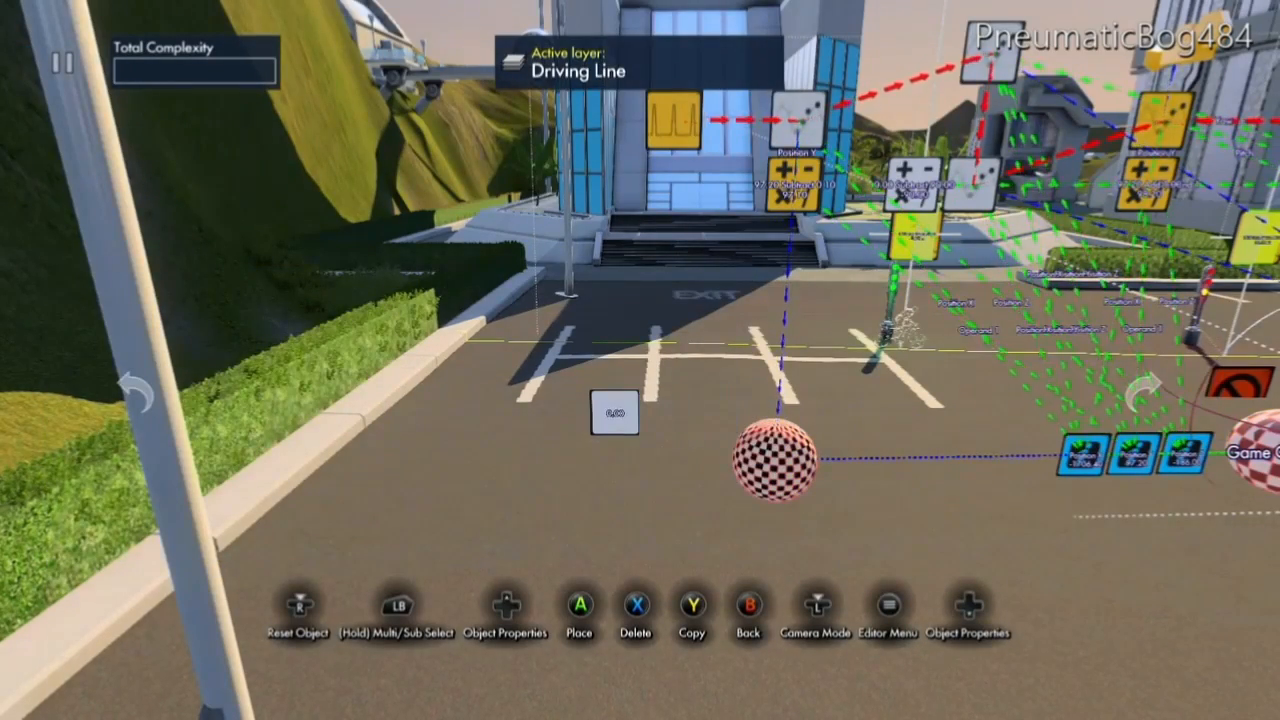
pyautogui.press('Return')
# Create a Set value event at the variable data source beside the sphere.
pyautogui.press('Up')
pyautogui.press('Left')
pyautogui.press('Left')
pyautogui.press('Left')
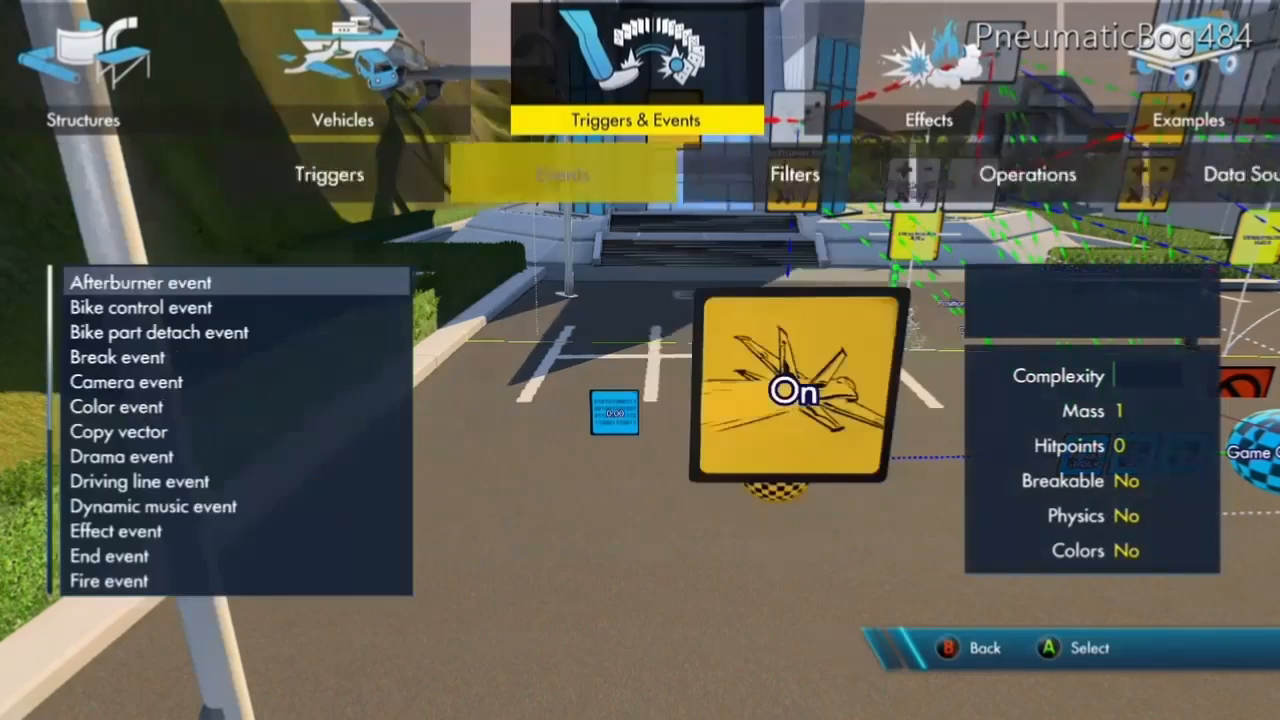
pyautogui.press('Up')
pyautogui.press('Up')
pyautogui.press('Up')
pyautogui.press('Up')
pyautogui.press('Up')
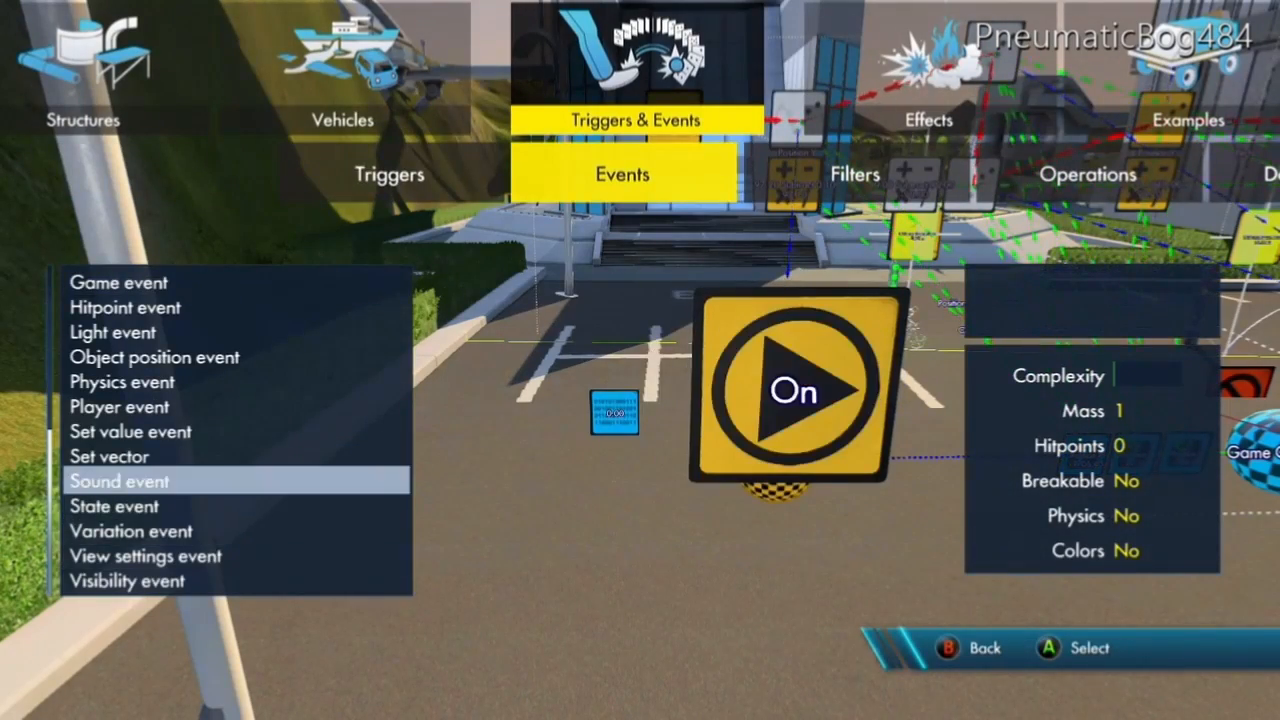
pyautogui.press('Up')
pyautogui.press('Return')
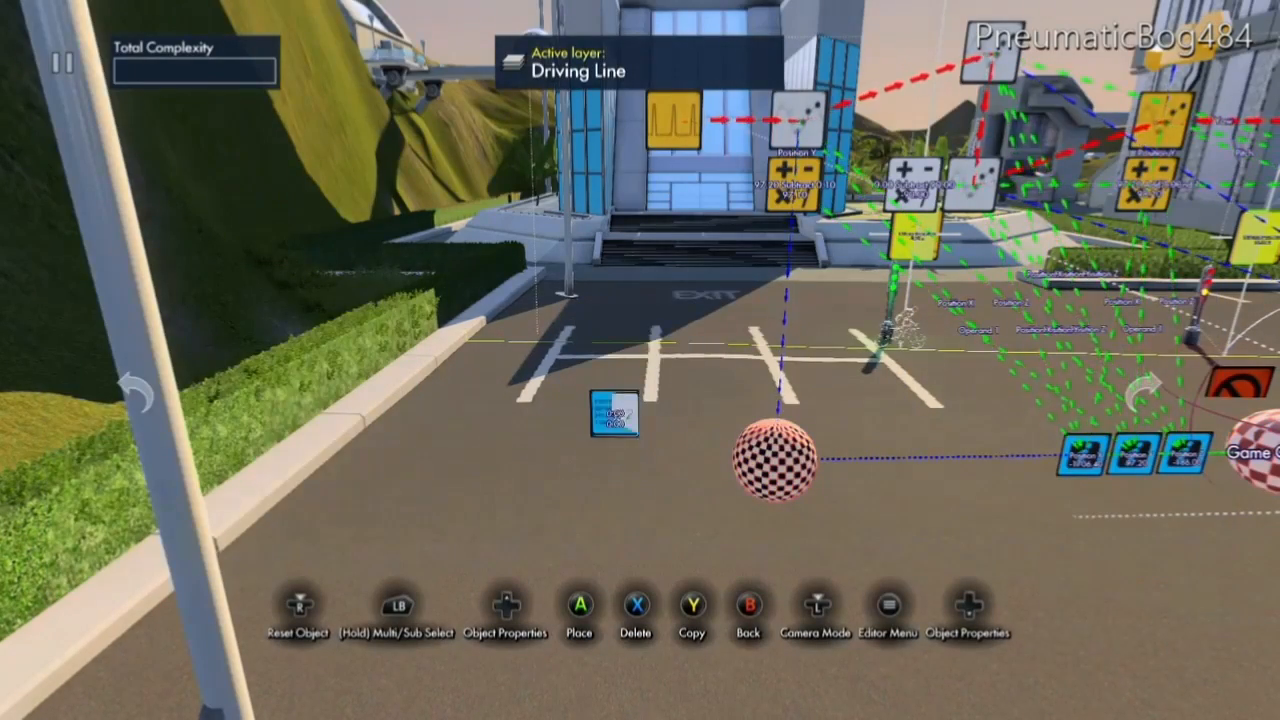
# Position the Set value event below the variable data source and place a copy of it above.
pyautogui.press('Down')
pyautogui.press('y')
pyautogui.press('Up')
pyautogui.press('Up')
pyautogui.press('Return')
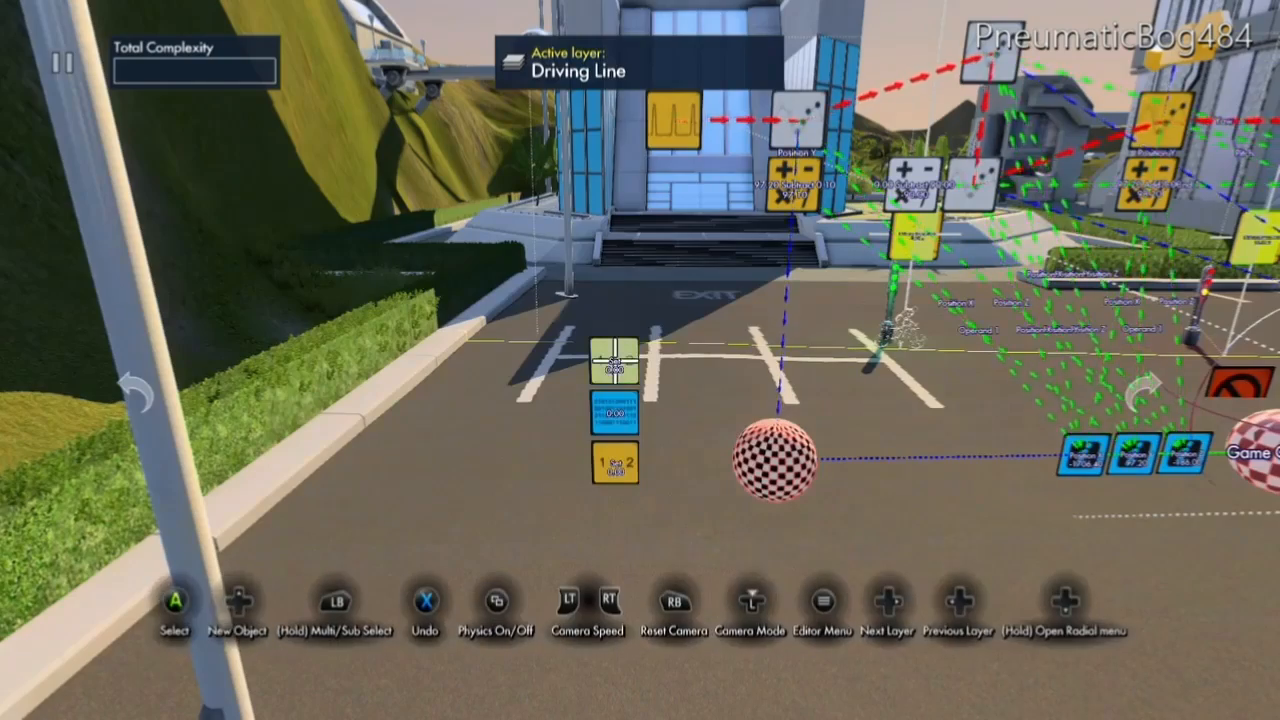
# Select the variable data source as the event target of the upper Set value event.
pyautogui.press('Return')
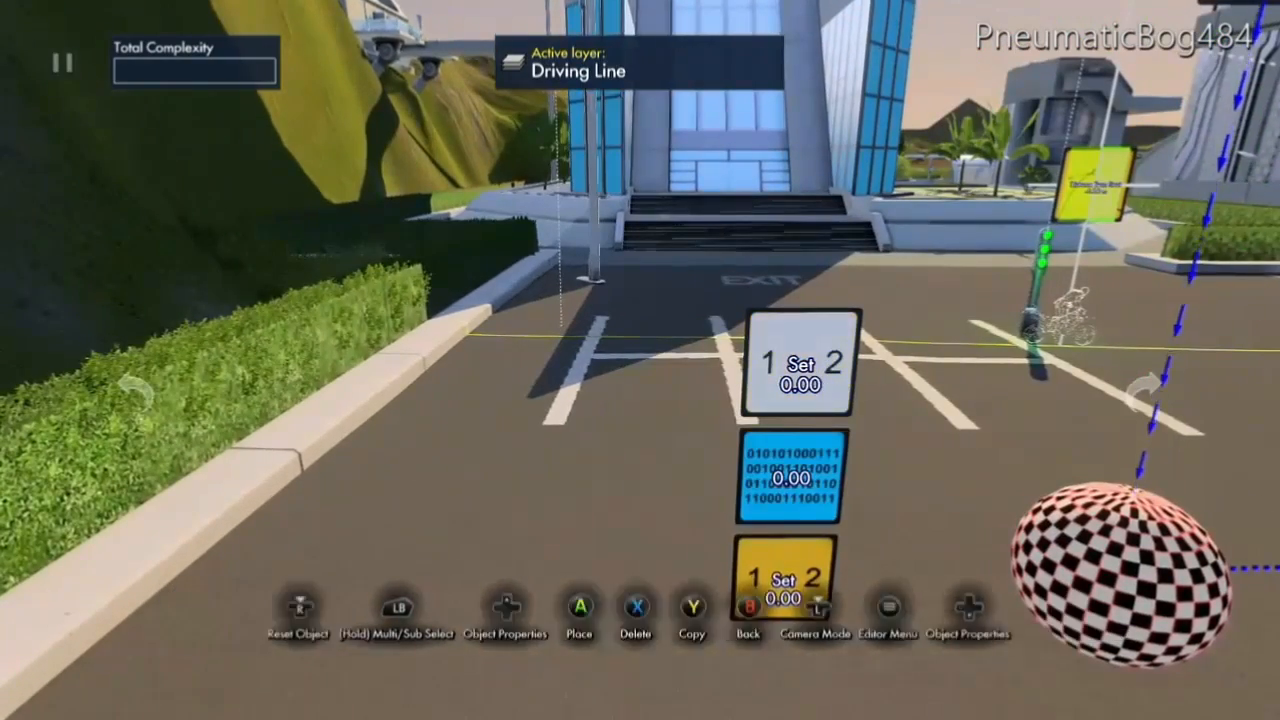
pyautogui.press('Up')
pyautogui.press('Down')
pyautogui.press('Down')
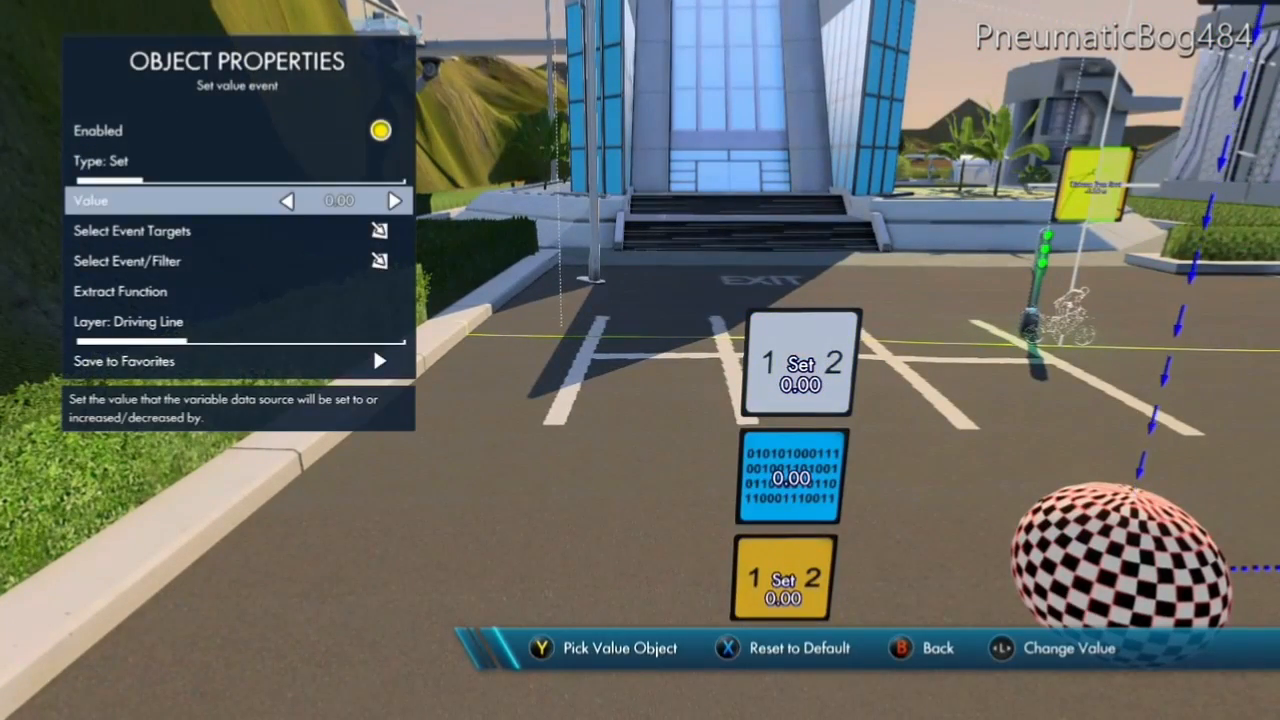
pyautogui.press('Down')
pyautogui.press('Return')
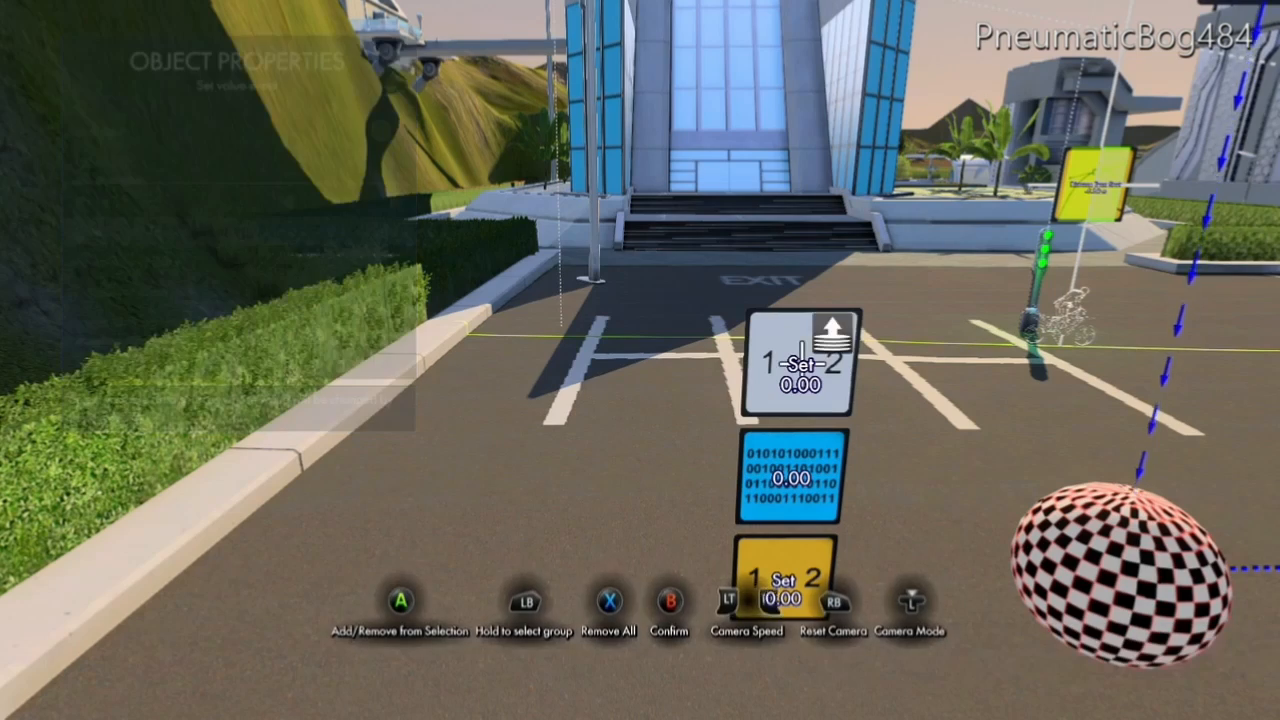
pyautogui.press('Return')
pyautogui.press('Escape')
pyautogui.press('Escape')
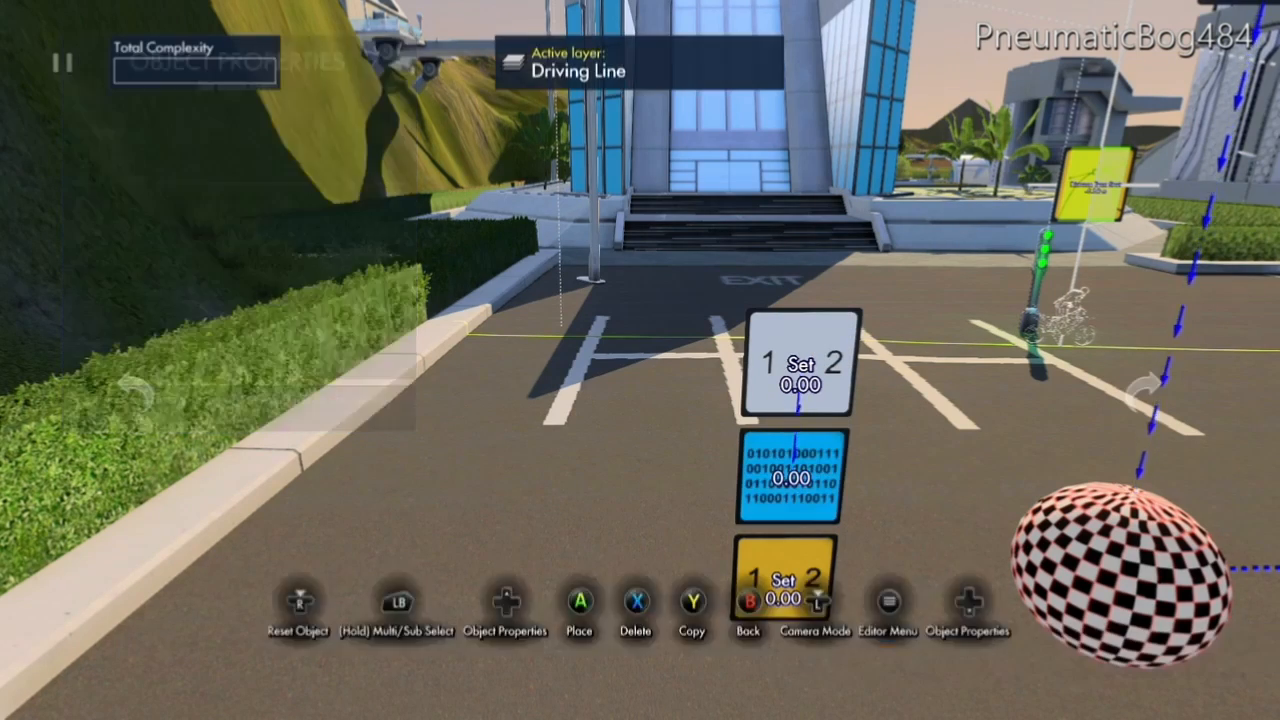
pyautogui.press('Escape')
# Set the lower Set value event's value to 1.00 and target it at the variable data source.
pyautogui.press('Return')
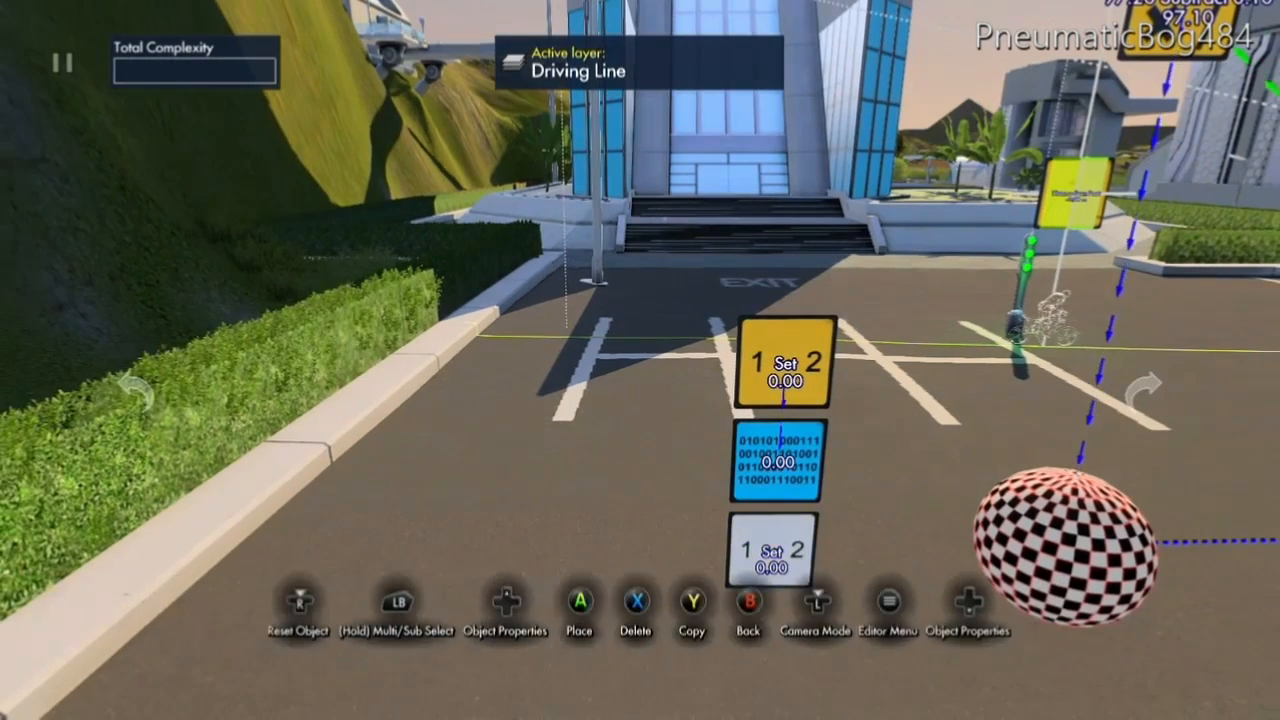
pyautogui.press('Up')
pyautogui.press('Down')
pyautogui.press('Down')
pyautogui.press('Right')
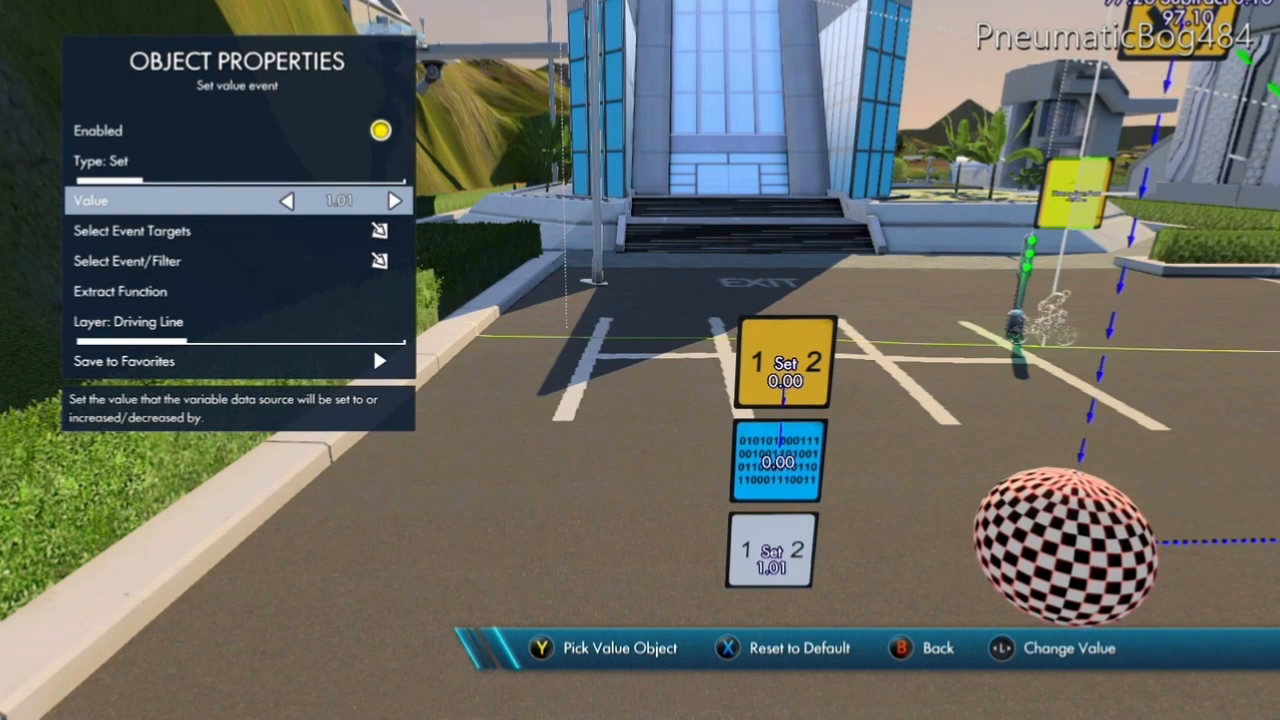
pyautogui.press('Down')
pyautogui.press('Return')
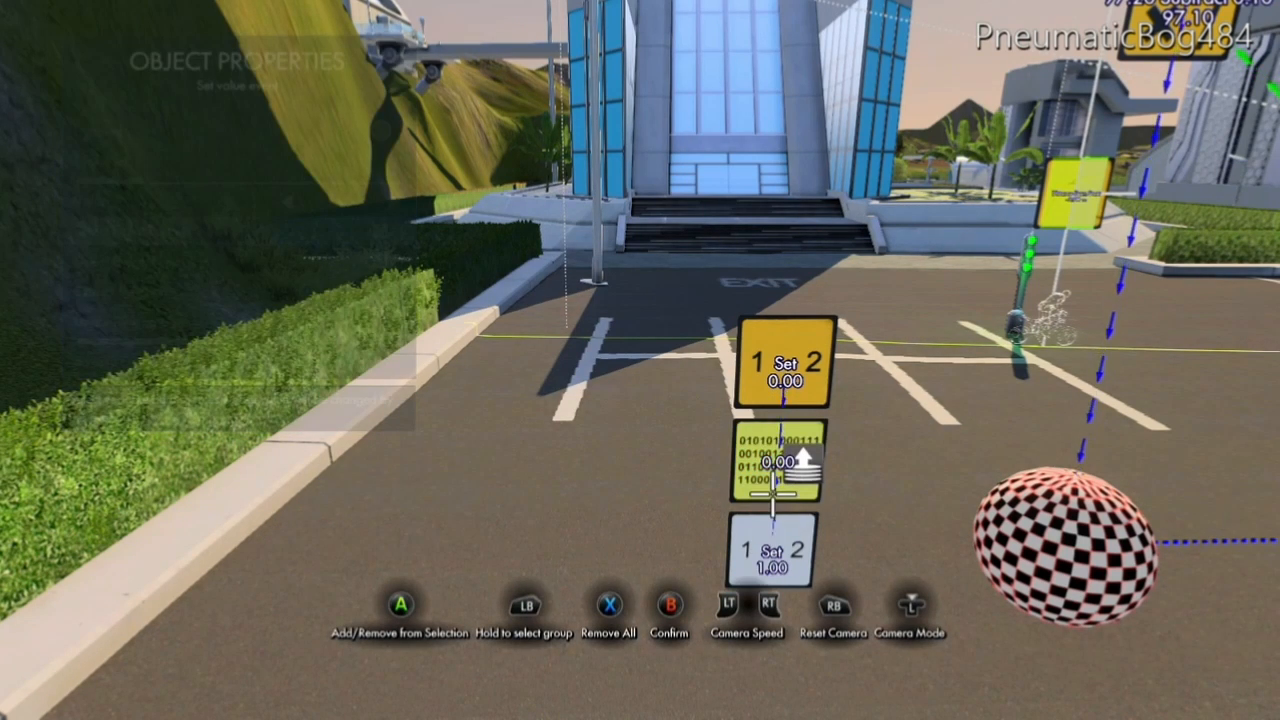
pyautogui.press('Escape')
pyautogui.press('Escape')
pyautogui.press('Escape')
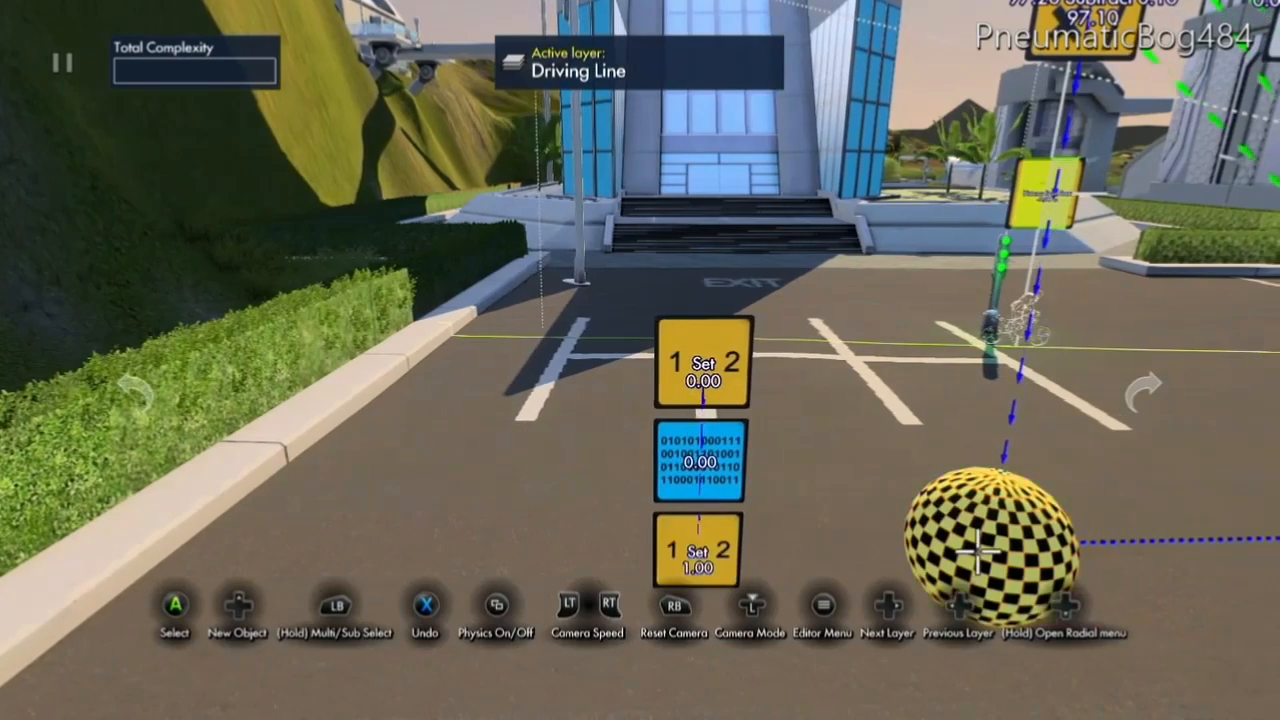
# Target the sphere area trigger's On Hit event at the lower Set value event with value 1.00.
pyautogui.click(977, 551)
pyautogui.press('y')
pyautogui.press('Down')
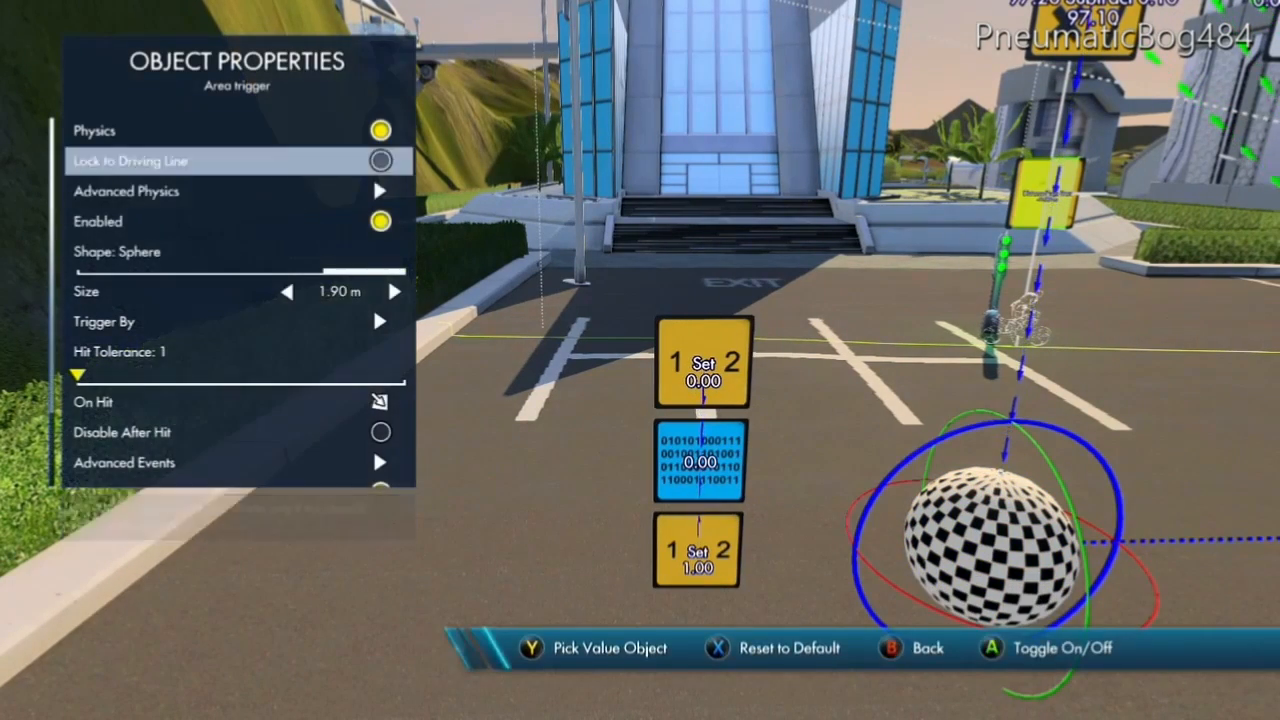
pyautogui.press('Down')
pyautogui.press('Down')
pyautogui.press('Down')
pyautogui.press('Down')
pyautogui.press('Down')
pyautogui.press('Down')
pyautogui.press('Down')
pyautogui.press('Down')
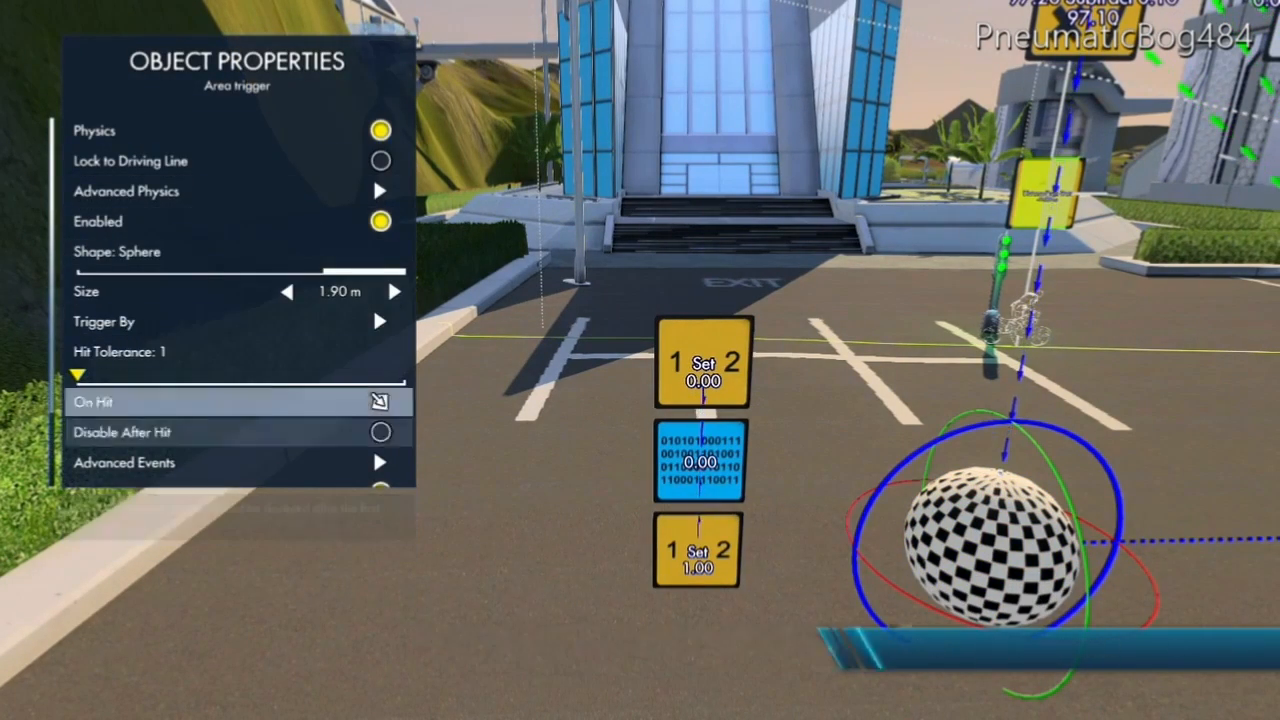
pyautogui.press('Return')
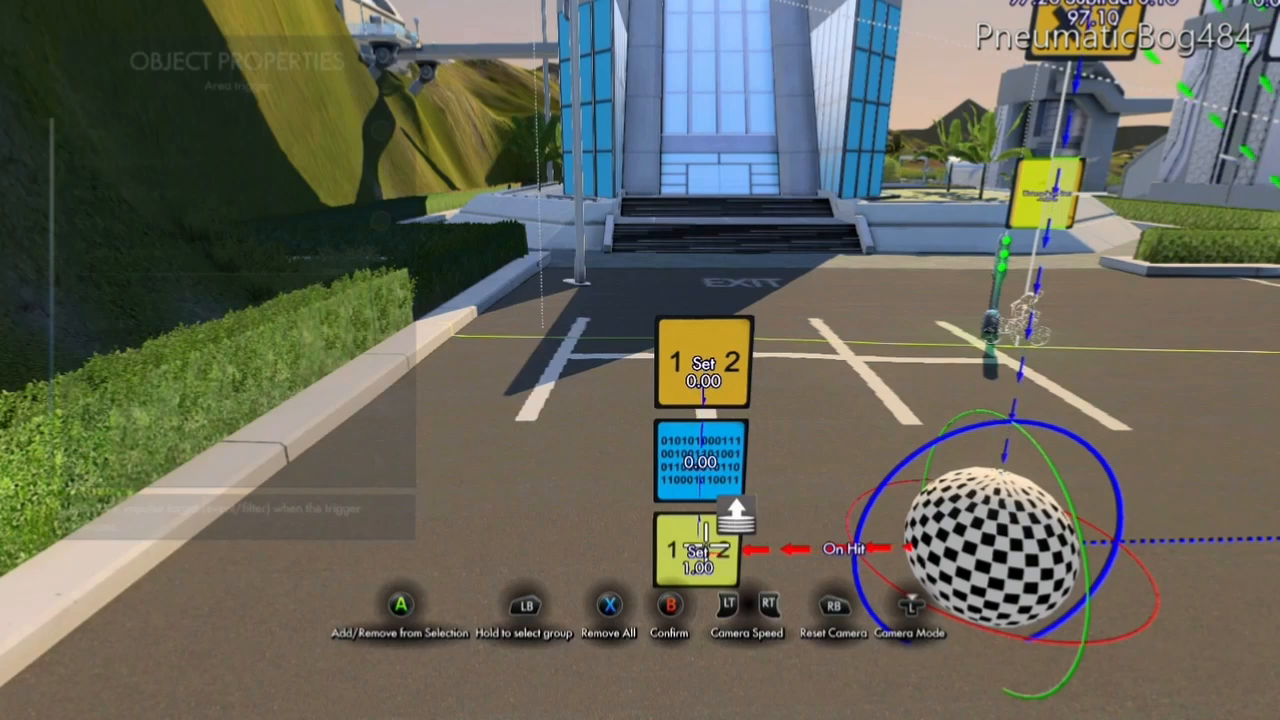
pyautogui.press('Escape')
# Target the sphere area trigger's On Leave event at the upper Set value event with value 0.00.
pyautogui.press('Down')
pyautogui.press('Down')
pyautogui.press('Return')
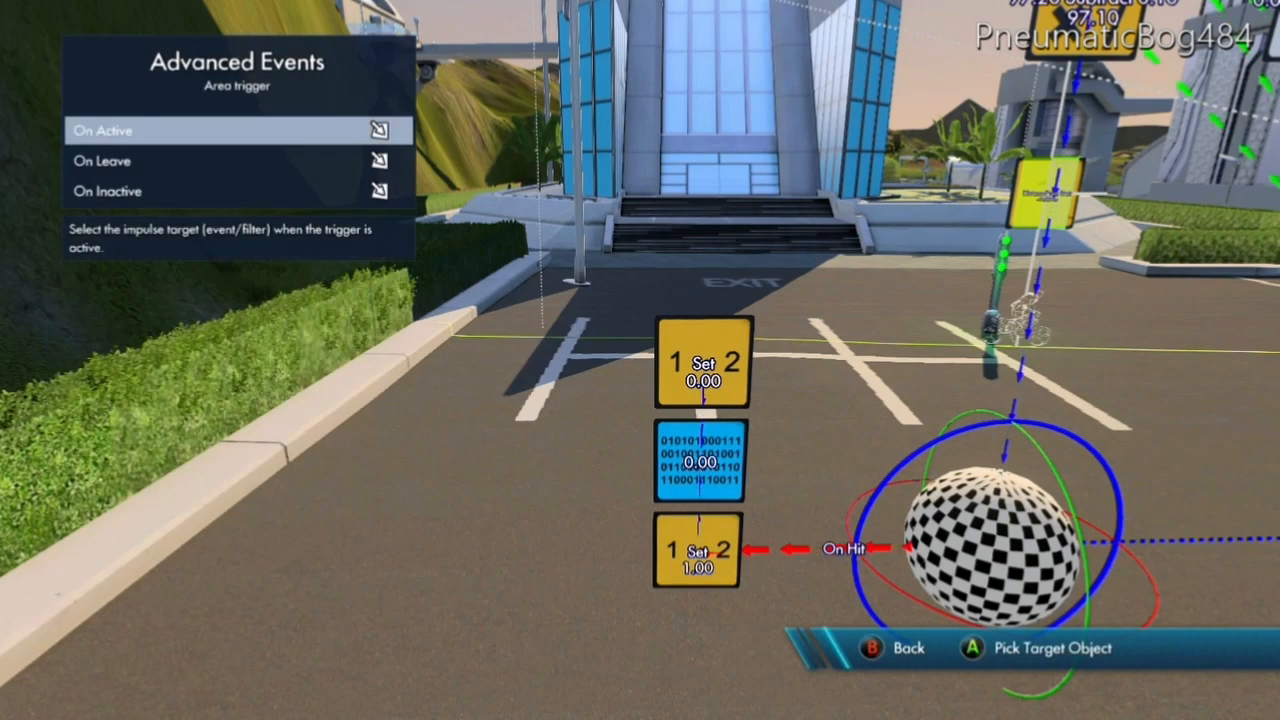
pyautogui.press('Down')
pyautogui.press('Return')
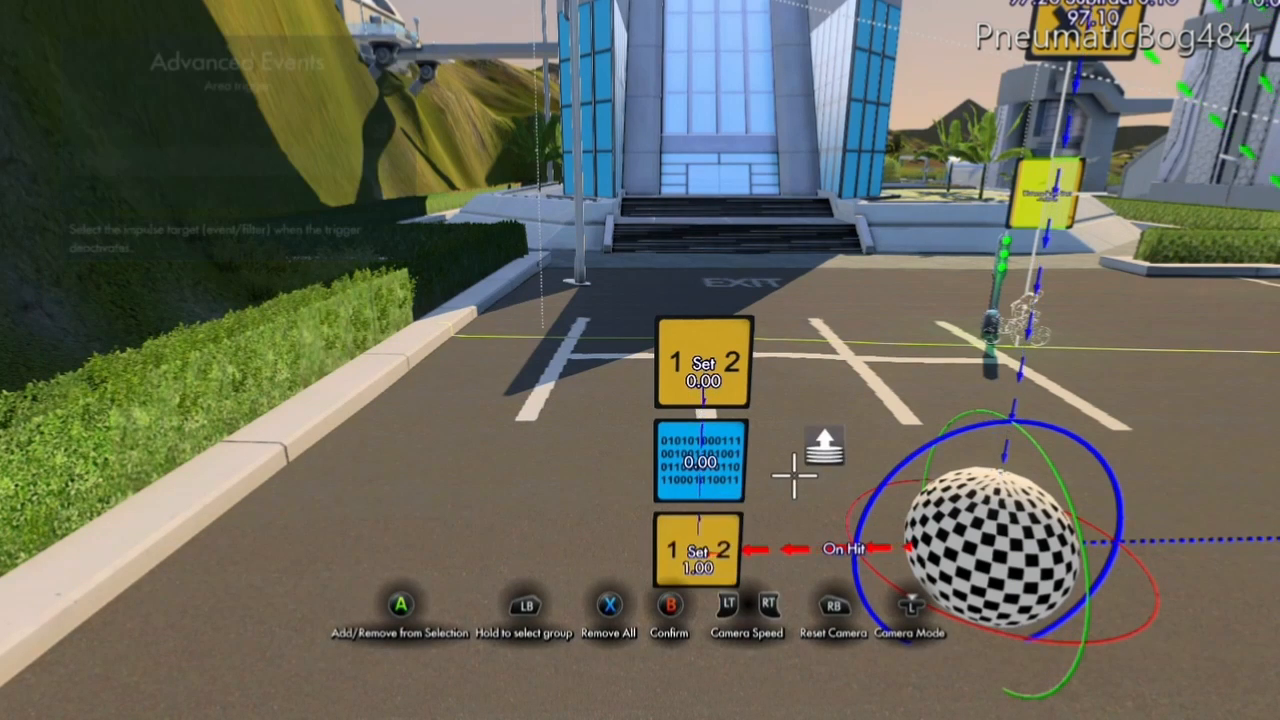
pyautogui.press('Escape')
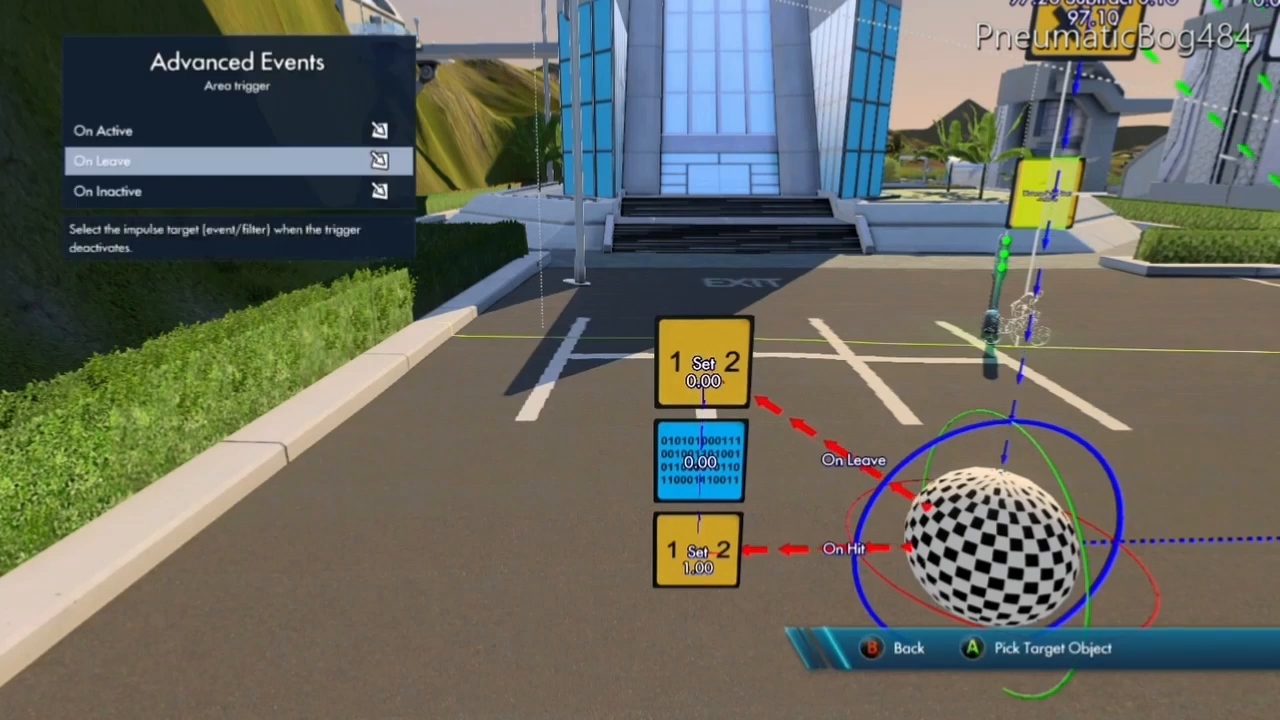
pyautogui.press('Escape')
pyautogui.press('Escape')
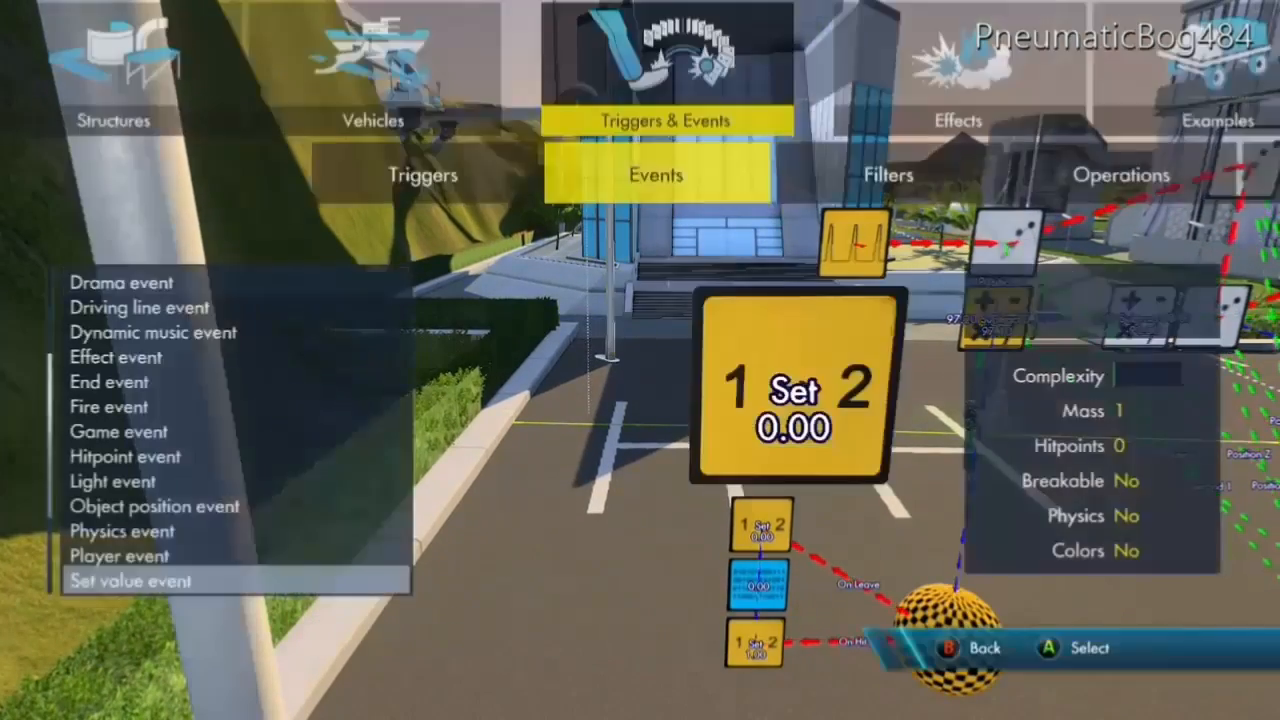
# Create a Controller - Gas object and place it near the lamp post, beyond the stack of Set value events.
pyautogui.press('Right')
pyautogui.press('Right')
pyautogui.press('Right')
pyautogui.press('Right')
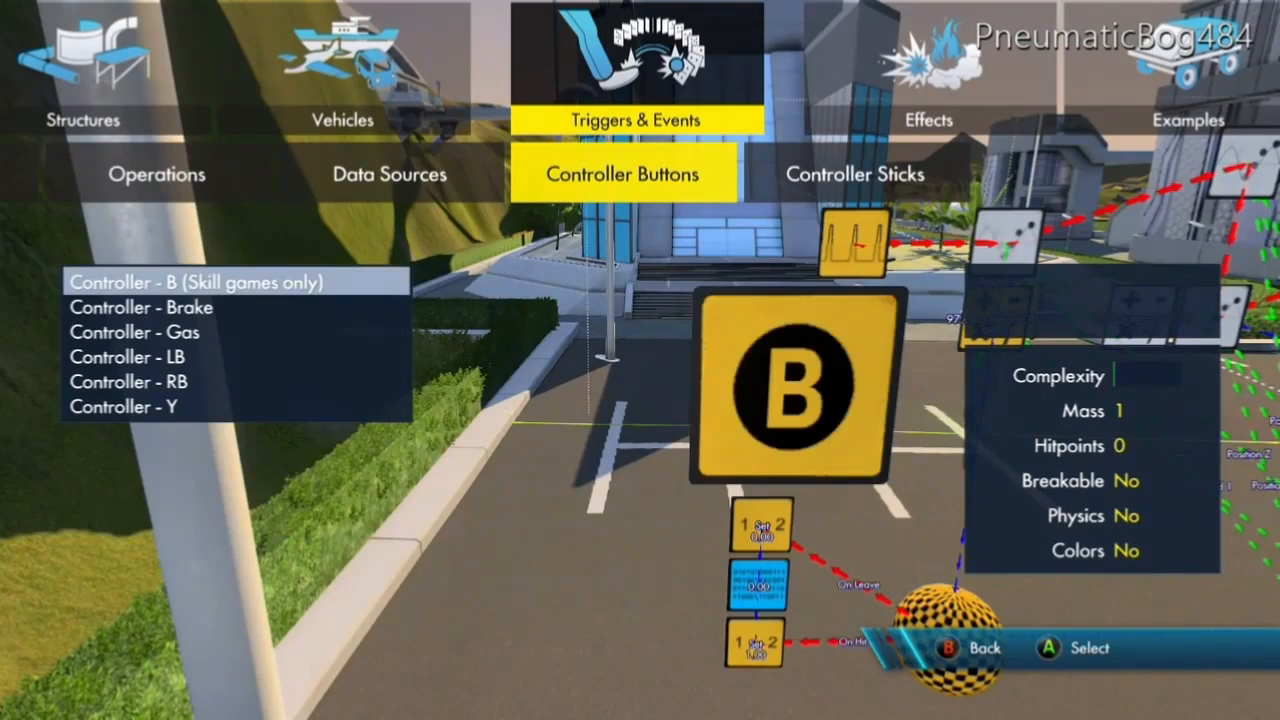
pyautogui.press('Down')
pyautogui.press('Down')
pyautogui.press('Down')
pyautogui.press('Down')
pyautogui.press('Down')
pyautogui.press('Down')
pyautogui.press('Down')
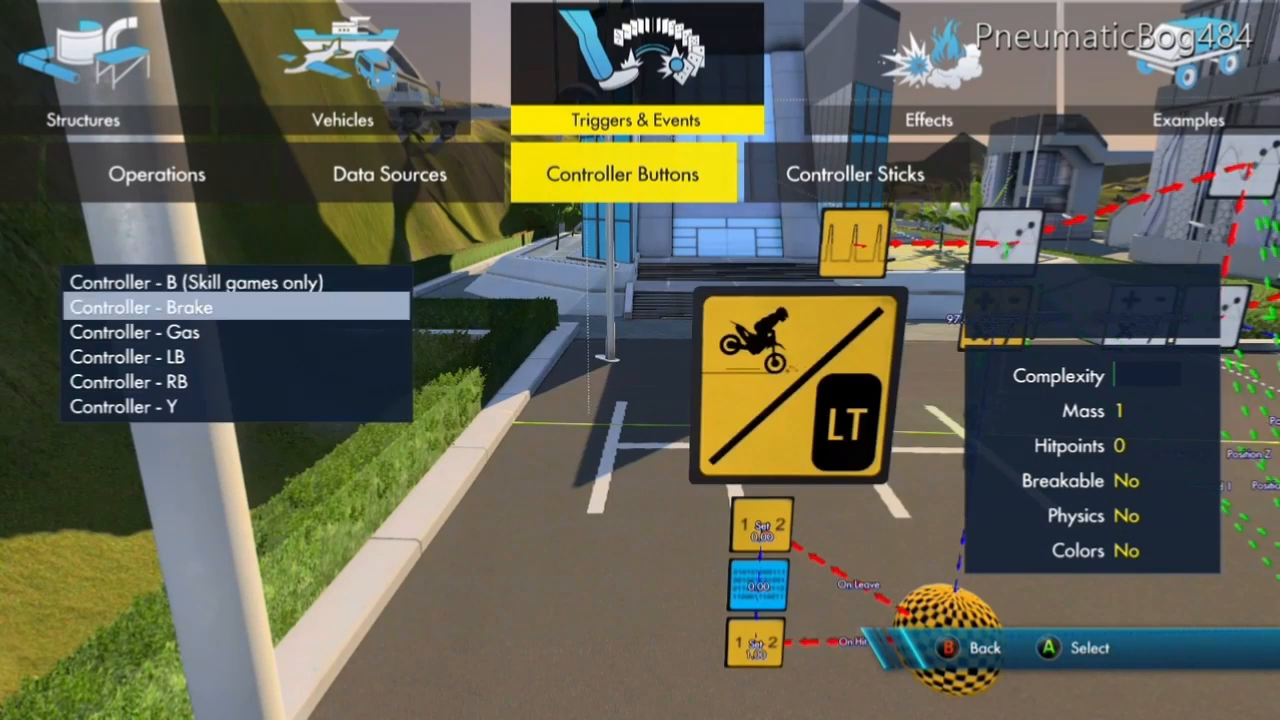
pyautogui.press('Down')
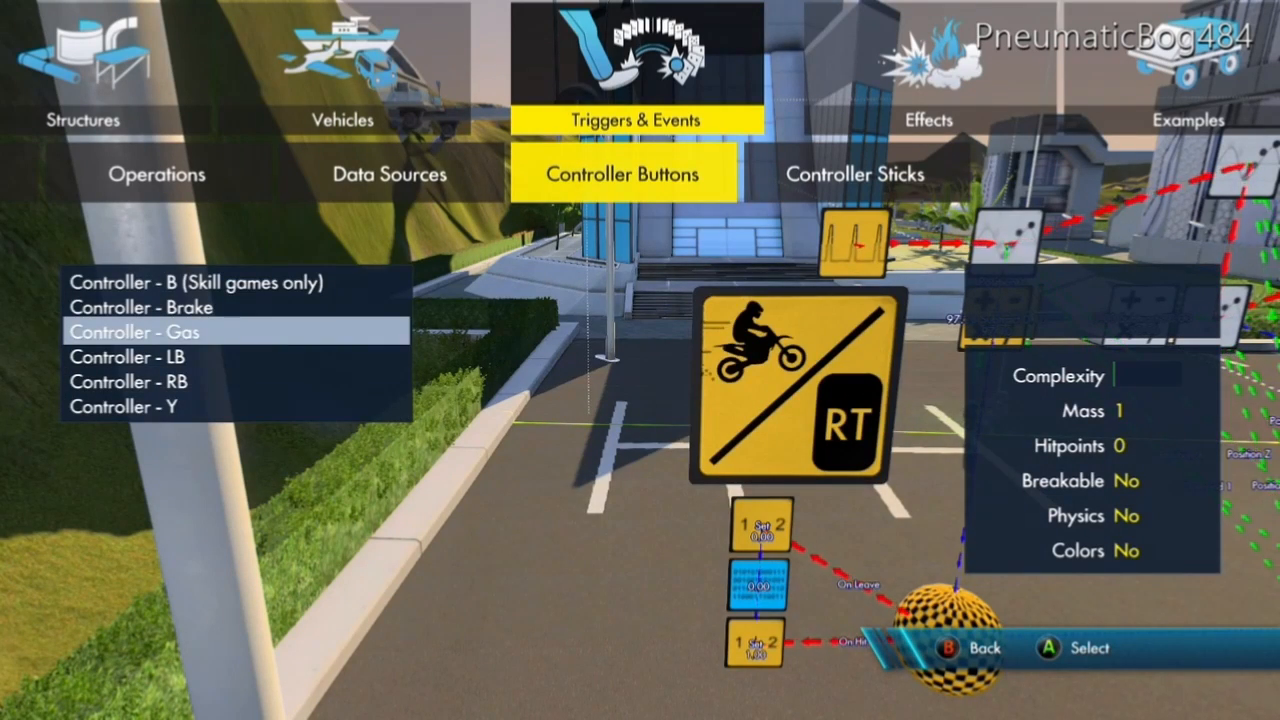
pyautogui.press('Return')
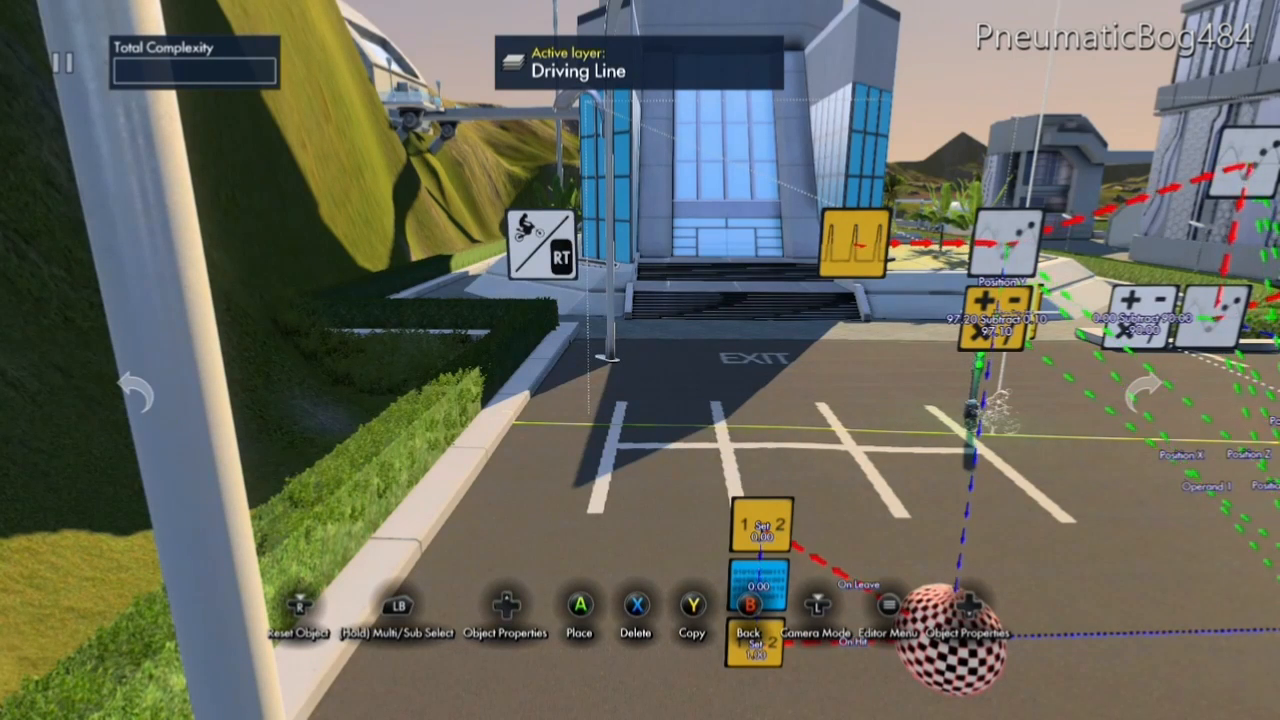
pyautogui.click(541, 242)
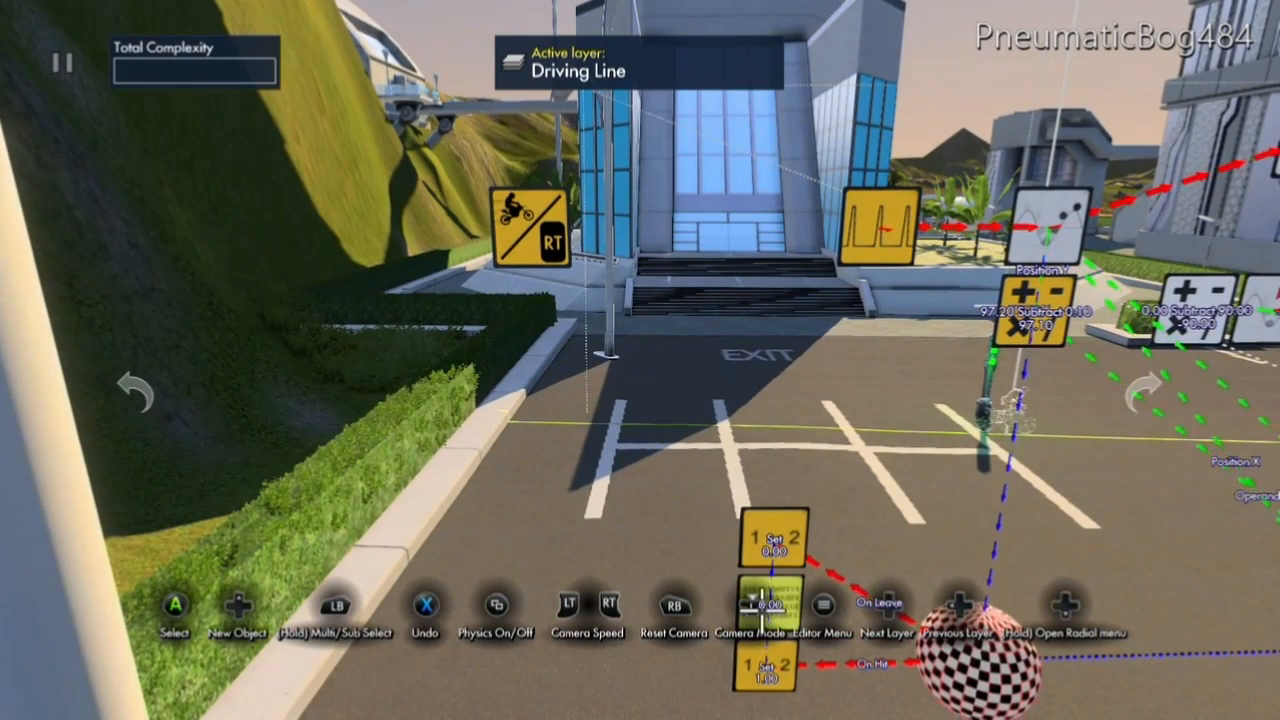
# Create a Generic filter and place it just below and beside the Controller - Gas object.
pyautogui.press('Escape')
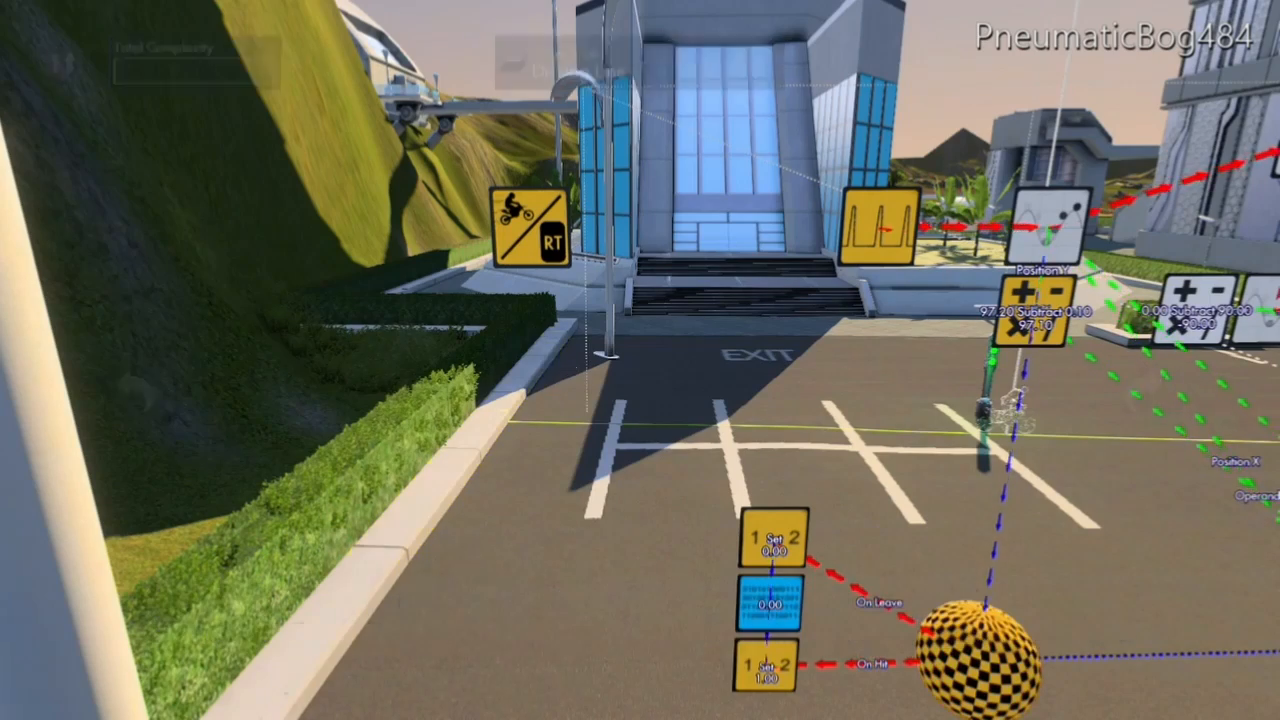
pyautogui.press('Left')
pyautogui.press('Left')
pyautogui.press('Left')
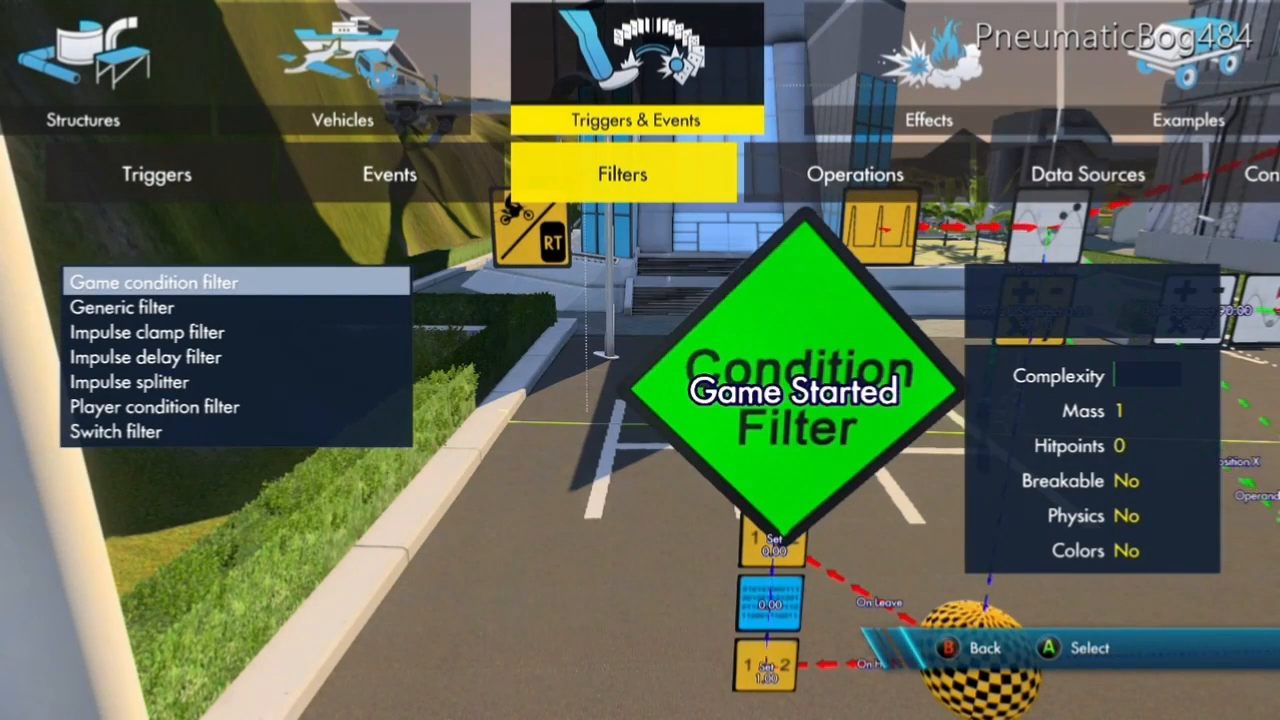
pyautogui.press('Down')
pyautogui.press('Return')
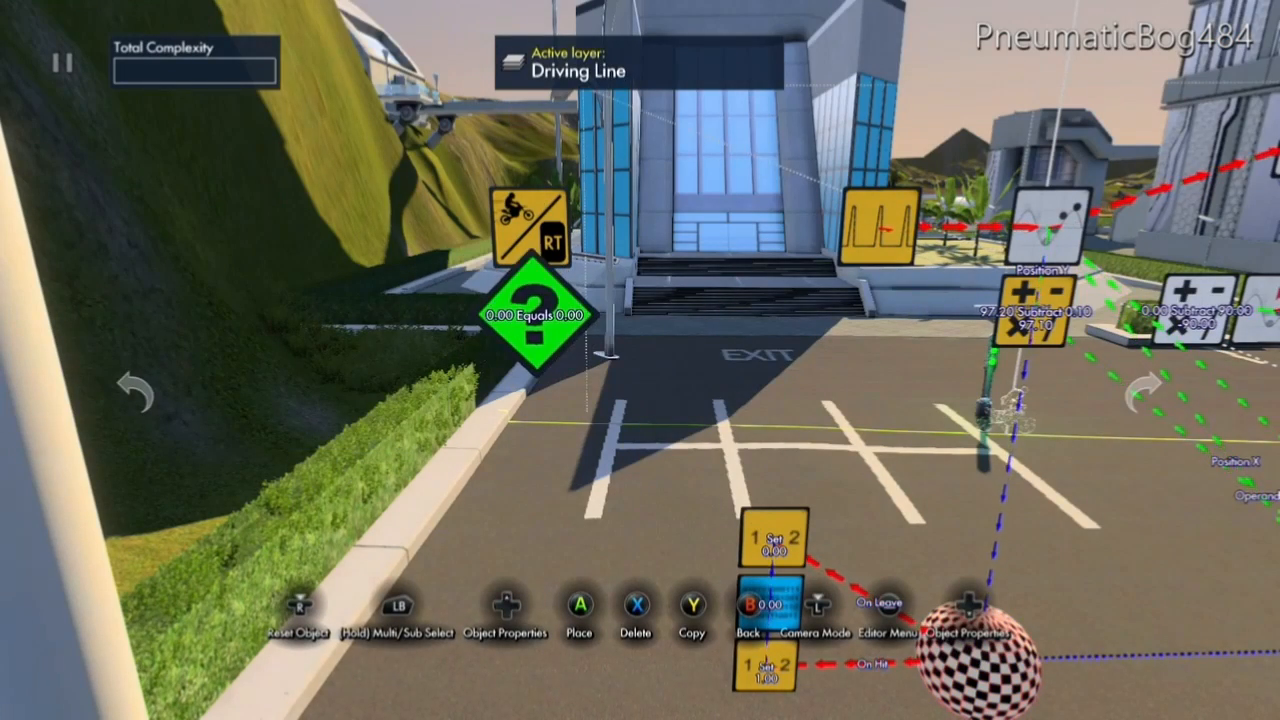
pyautogui.press('Return')
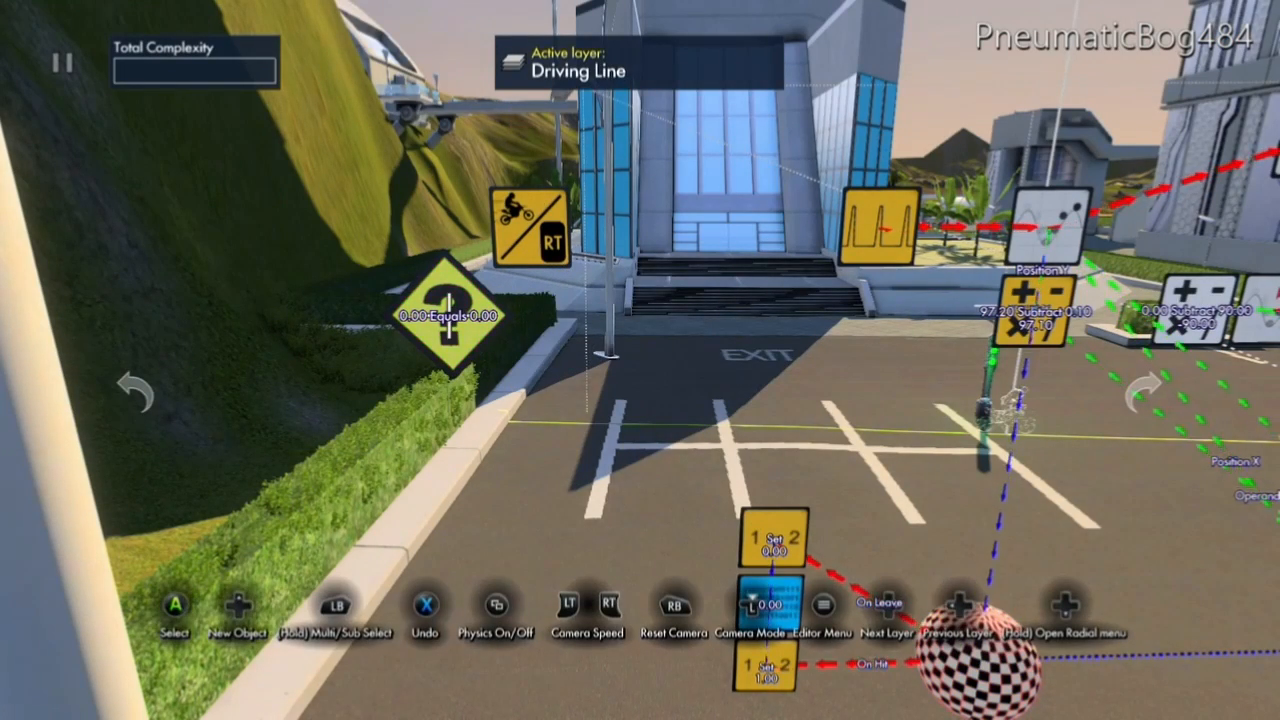
# Link the generic filter's Comparison Value 1 to the variable data source between the two Set value events.
pyautogui.press('Return')
pyautogui.press('y')
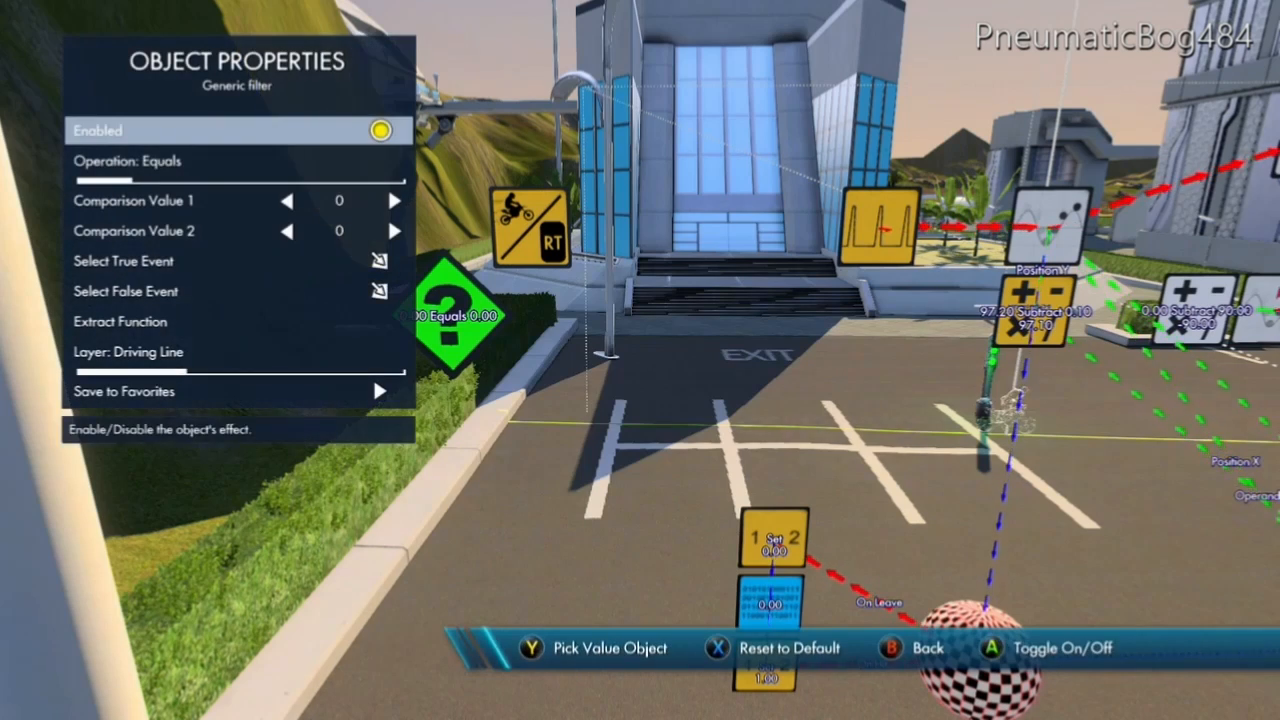
pyautogui.press('Down')
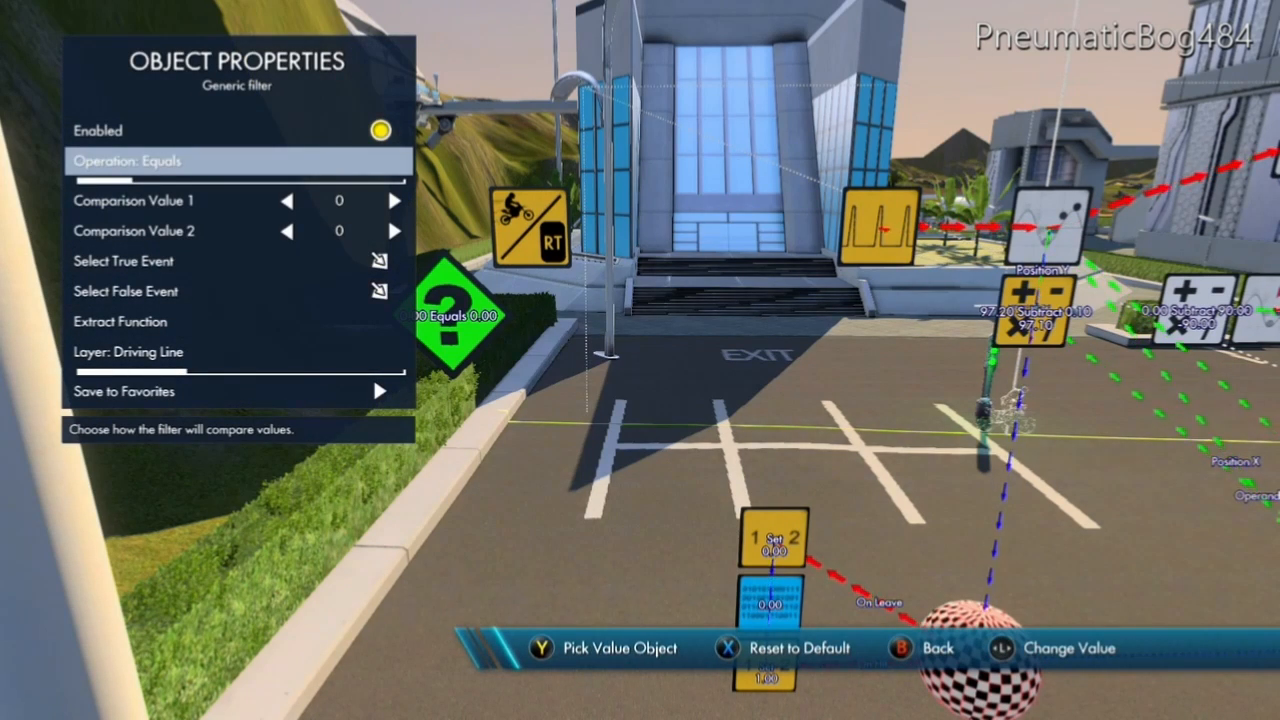
pyautogui.press('Down')
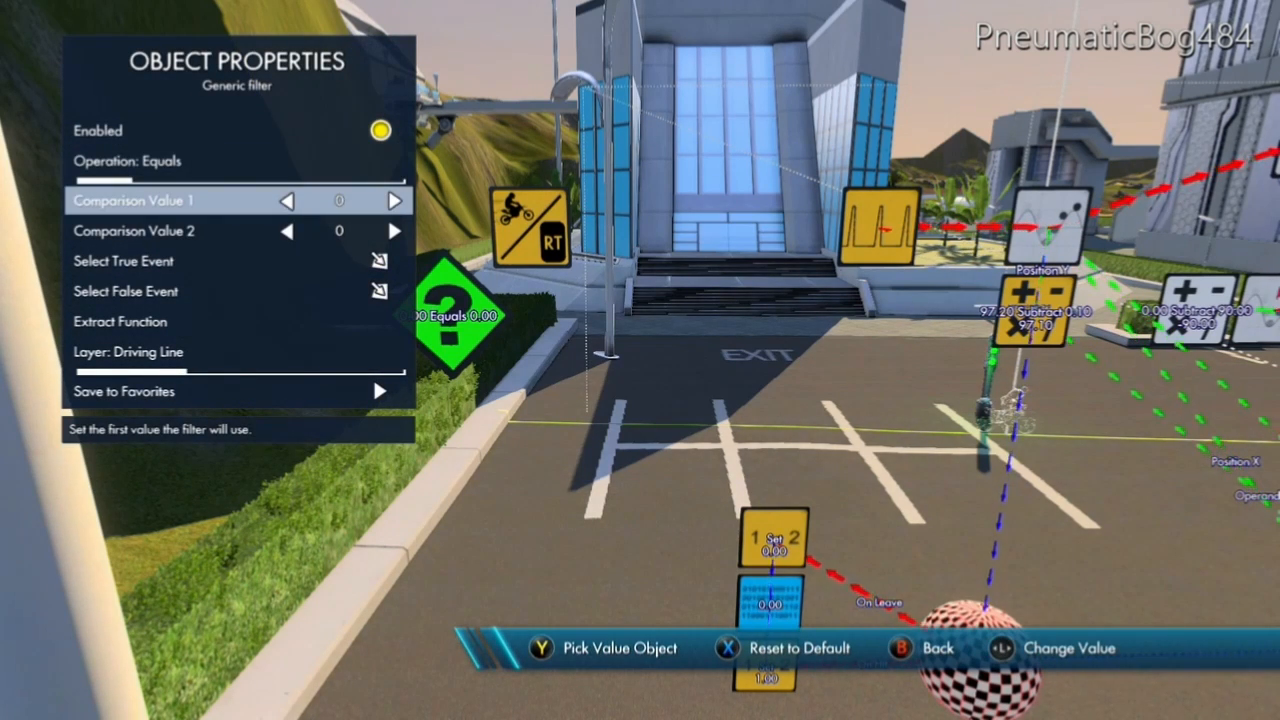
pyautogui.press('Escape')
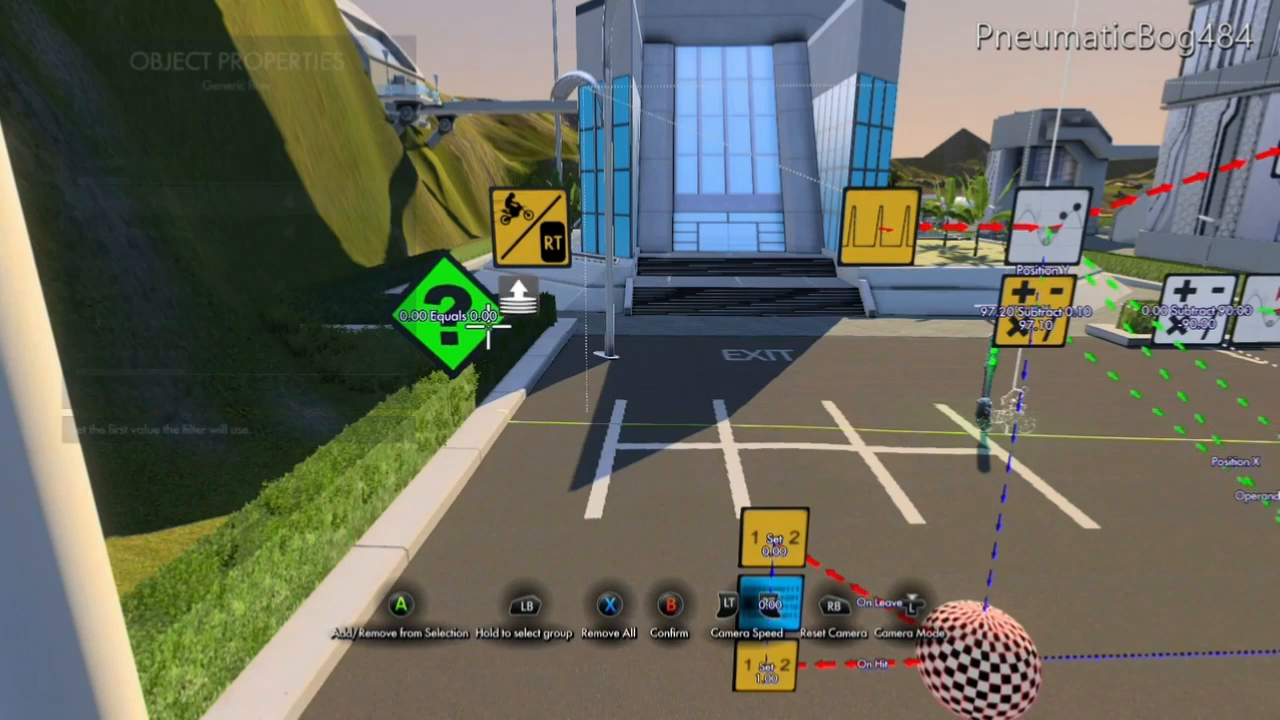
pyautogui.click(770, 600)
# Set the generic filter's Comparison Value 2 to 1, keeping the Equals operation.
pyautogui.press('Down')
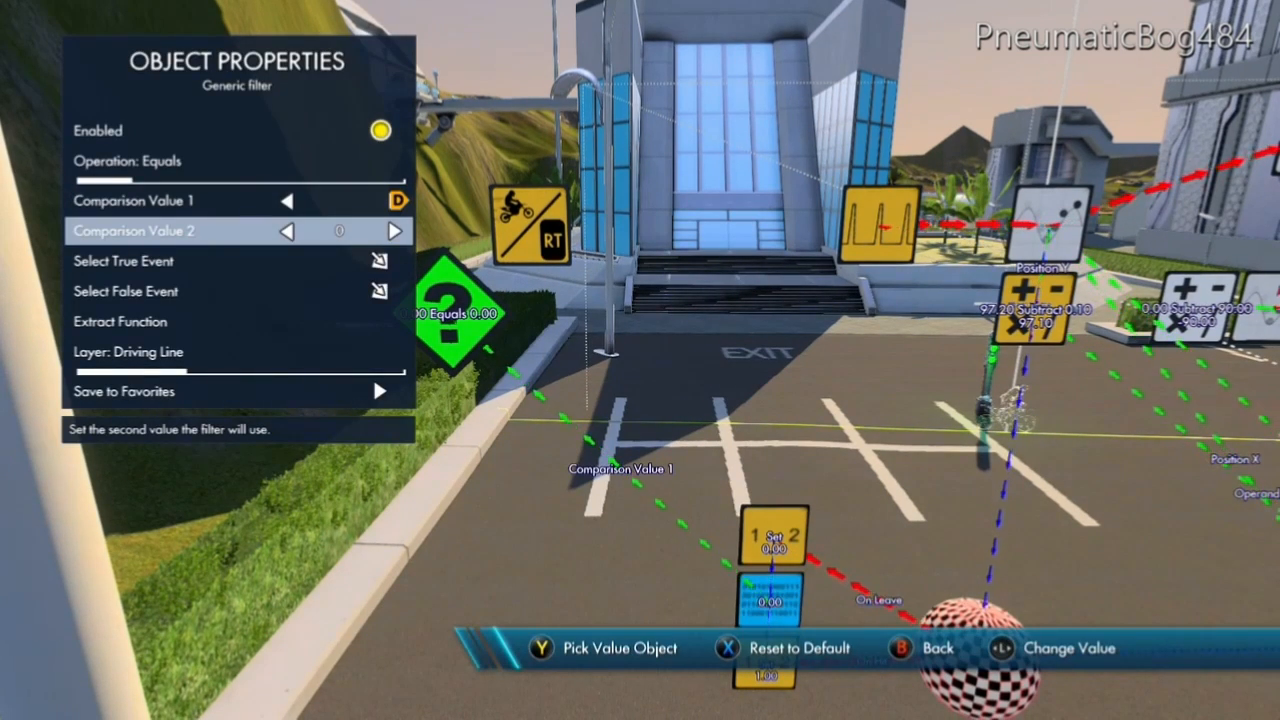
pyautogui.press('Right')
pyautogui.press('Down')
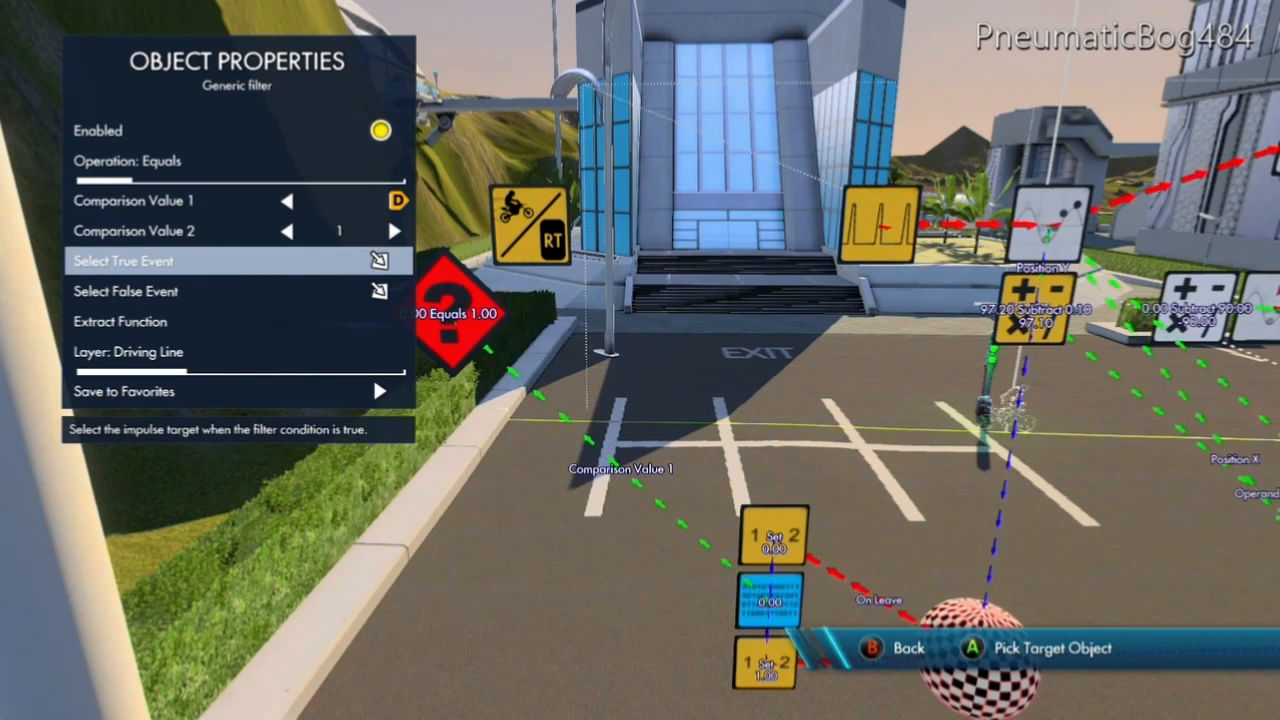
pyautogui.press('Escape')
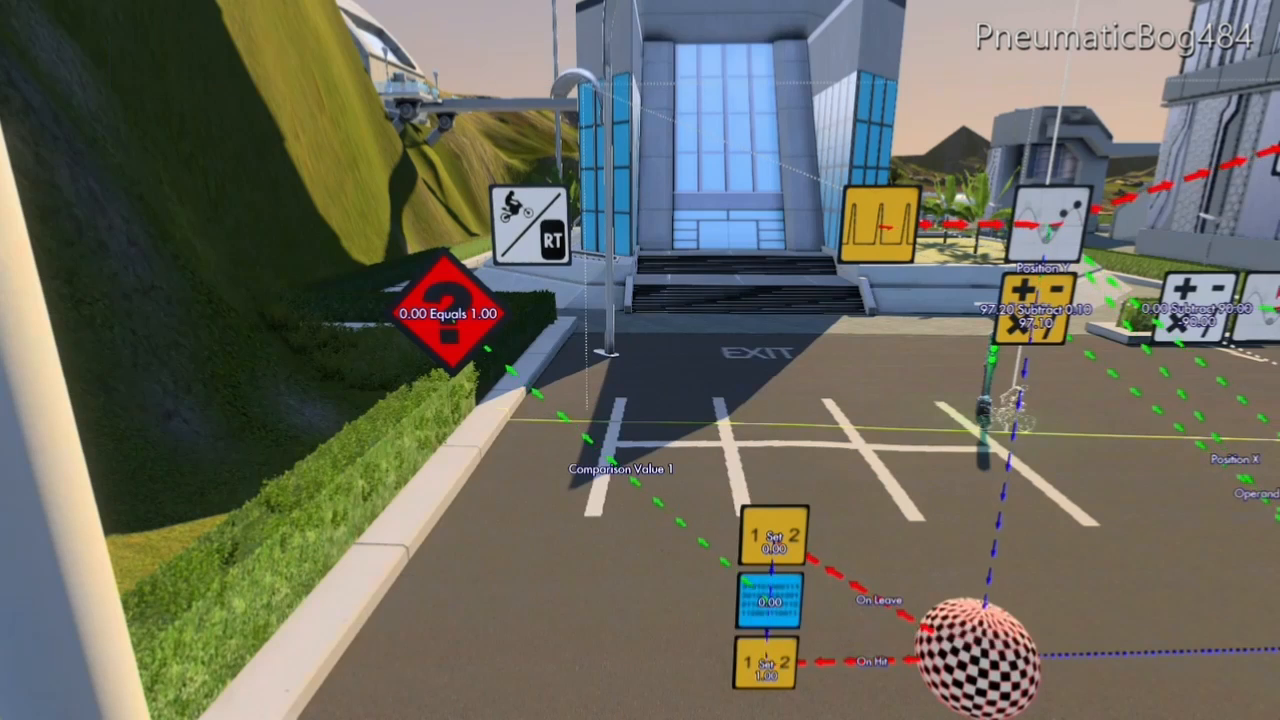
# Target the Controller - Gas object's On Down event at the generic filter.
pyautogui.press('Return')
pyautogui.press('Down')
pyautogui.press('Down')
pyautogui.press('Down')
pyautogui.press('Down')
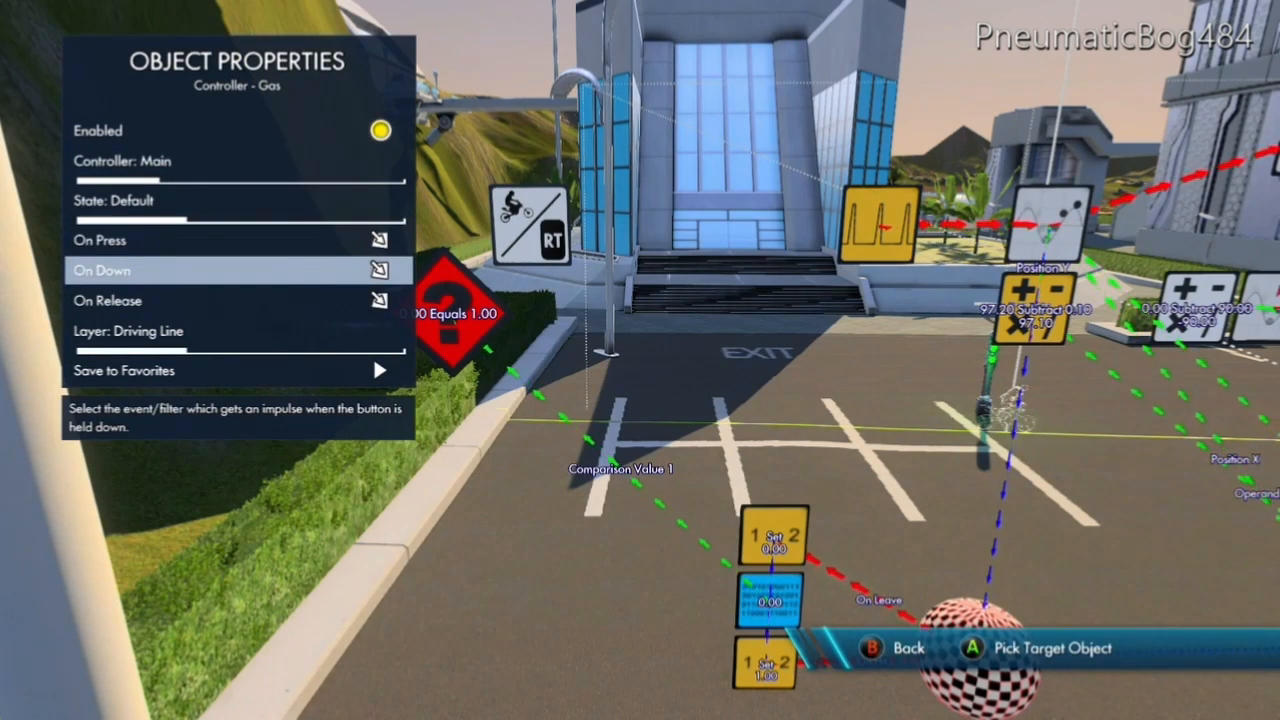
pyautogui.press('Up')
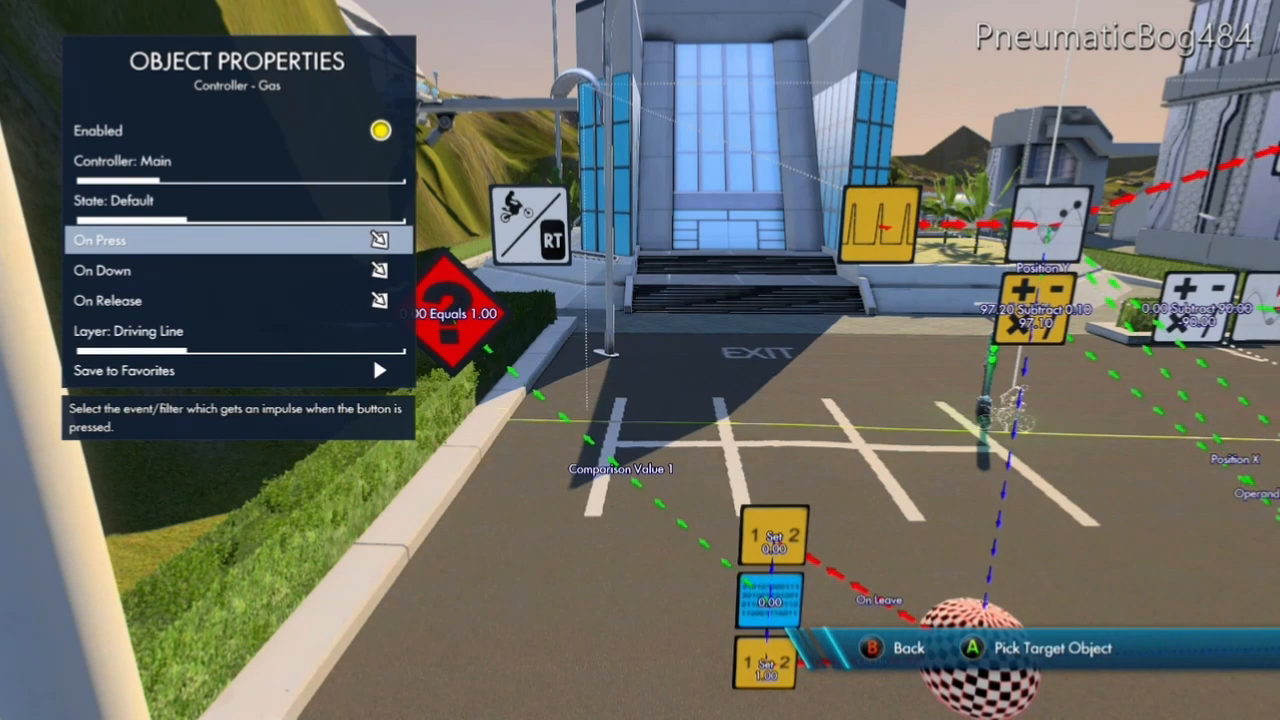
pyautogui.press('Down')
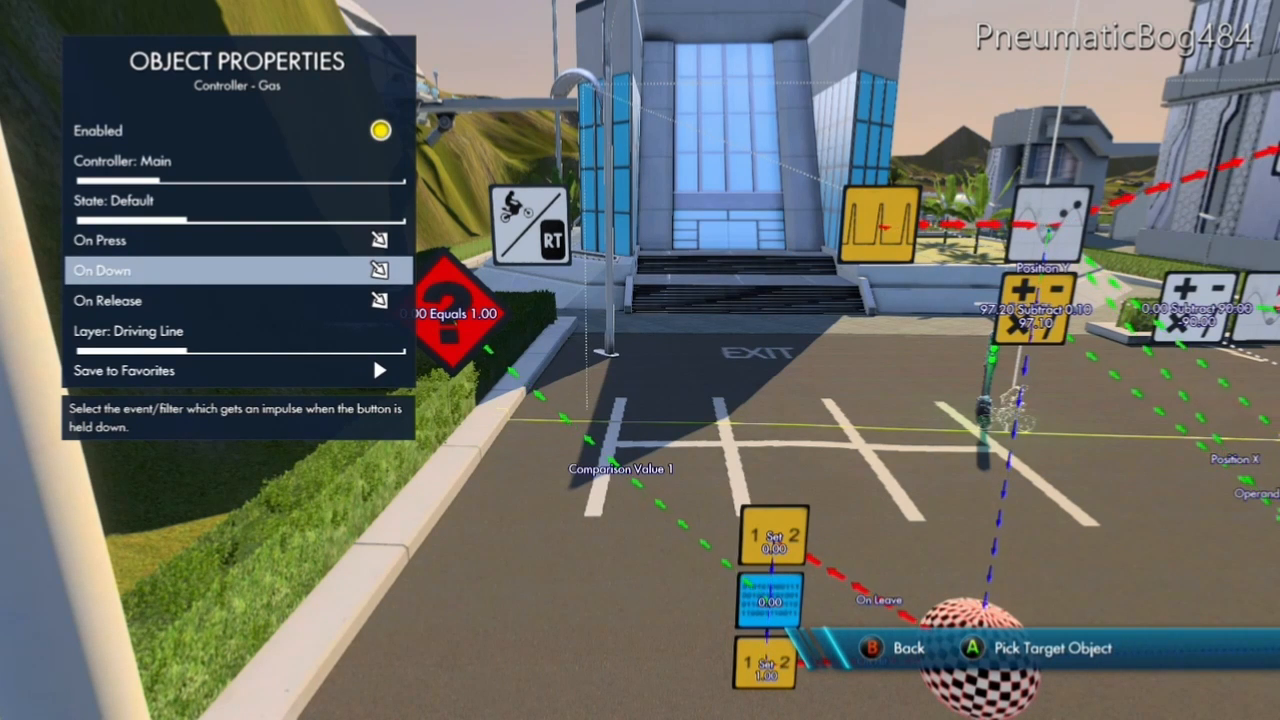
pyautogui.press('Return')
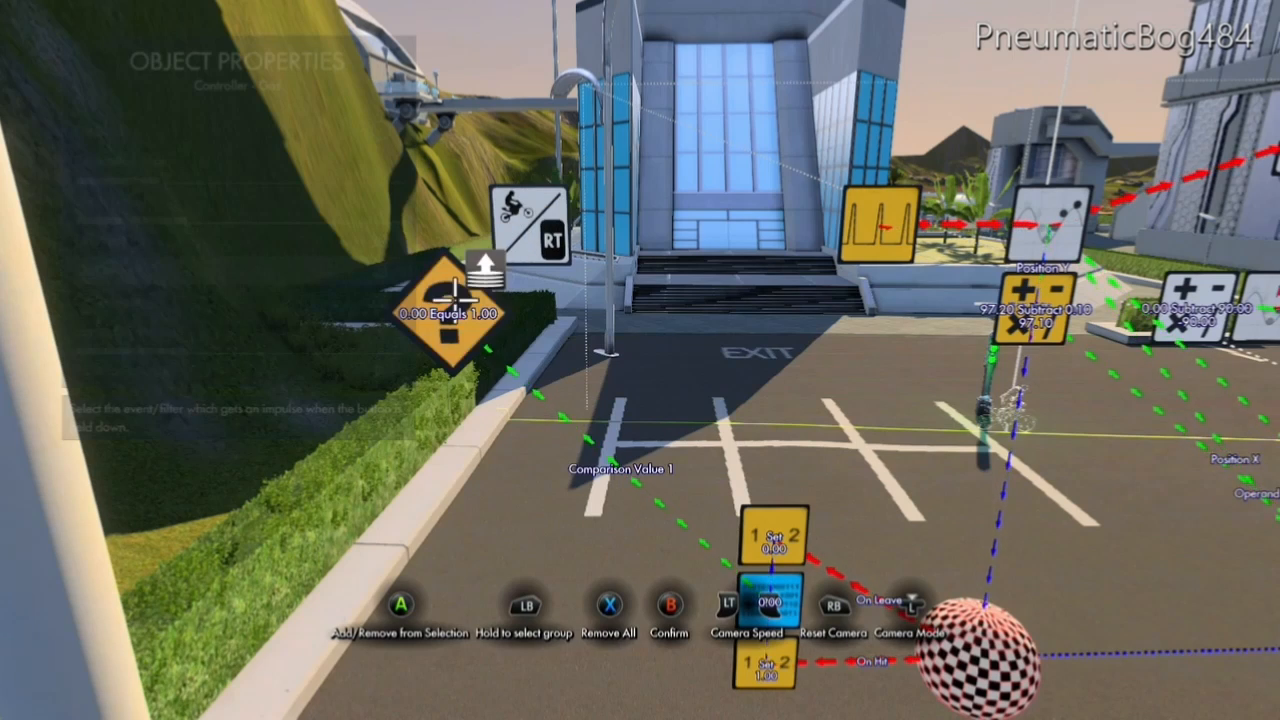
pyautogui.press('Escape')
pyautogui.press('Escape')
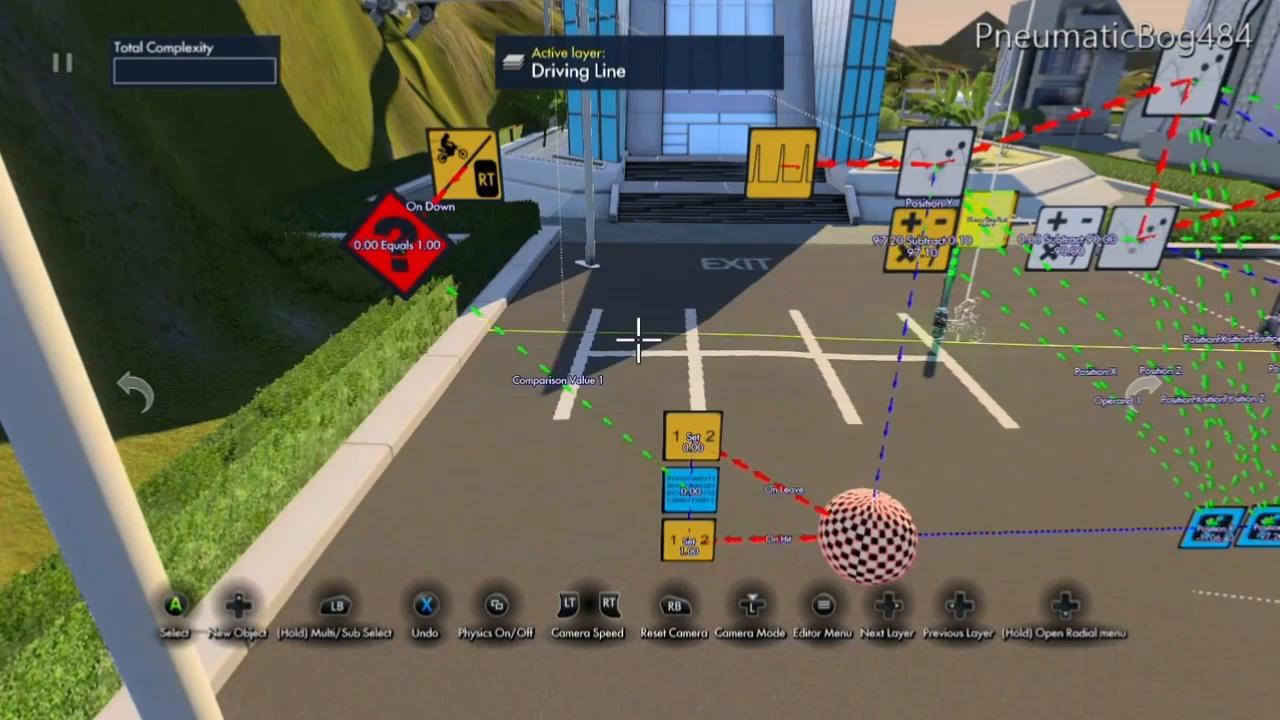
# Copy the upper Set value event with value 0.00 and place the copy beside the generic filter.
pyautogui.click(692, 432)
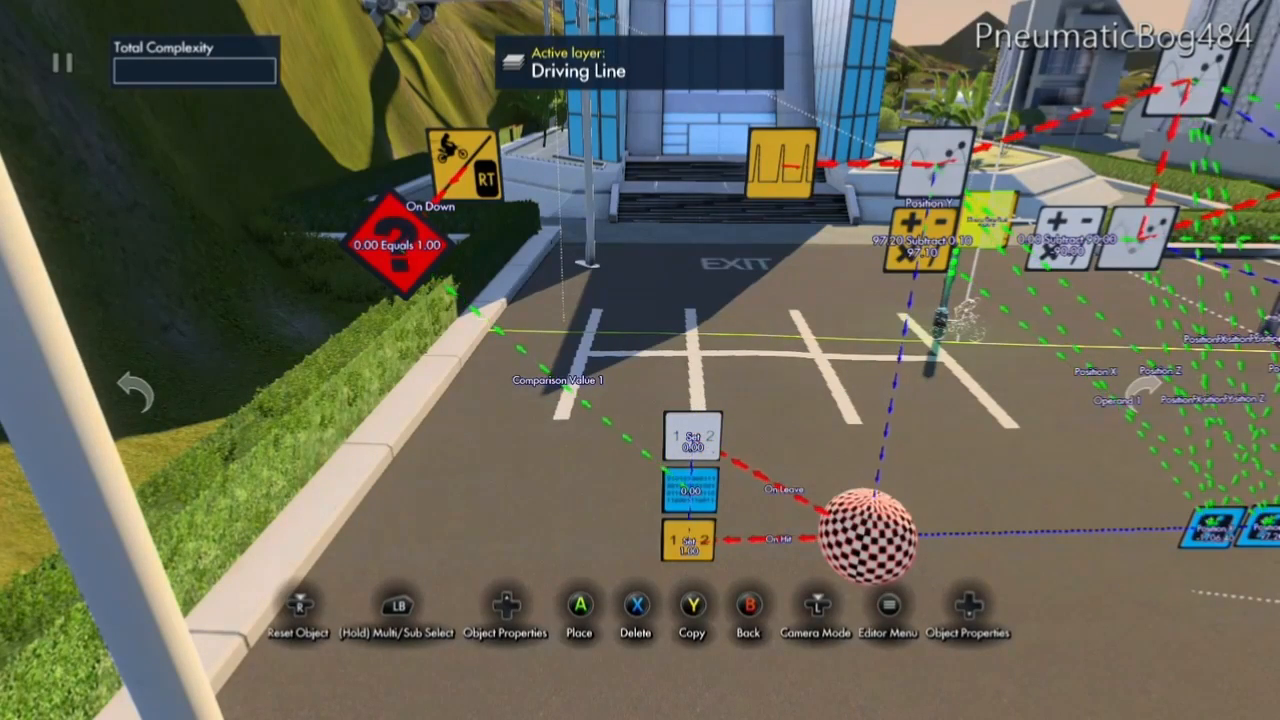
pyautogui.moveTo(692, 436); pyautogui.dragTo(550, 250)
pyautogui.click(550, 248)
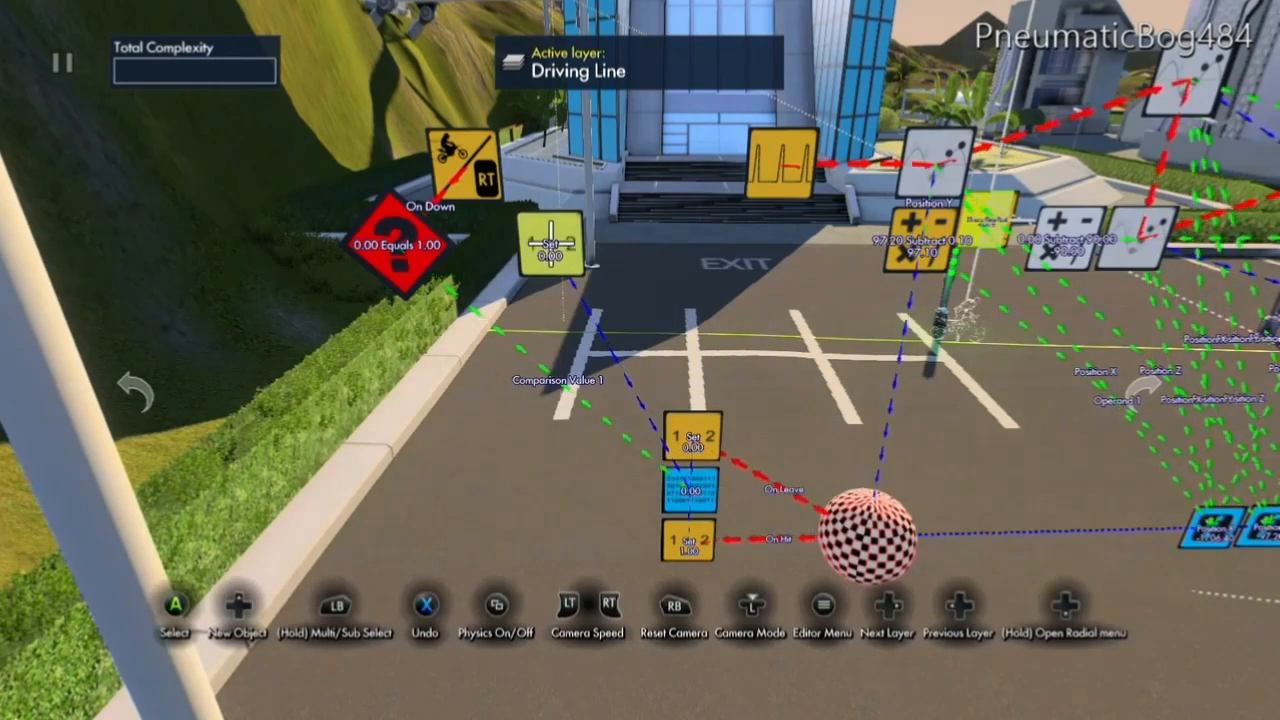
# Select the copied Set value event as the generic filter's true event.
pyautogui.click(395, 245)
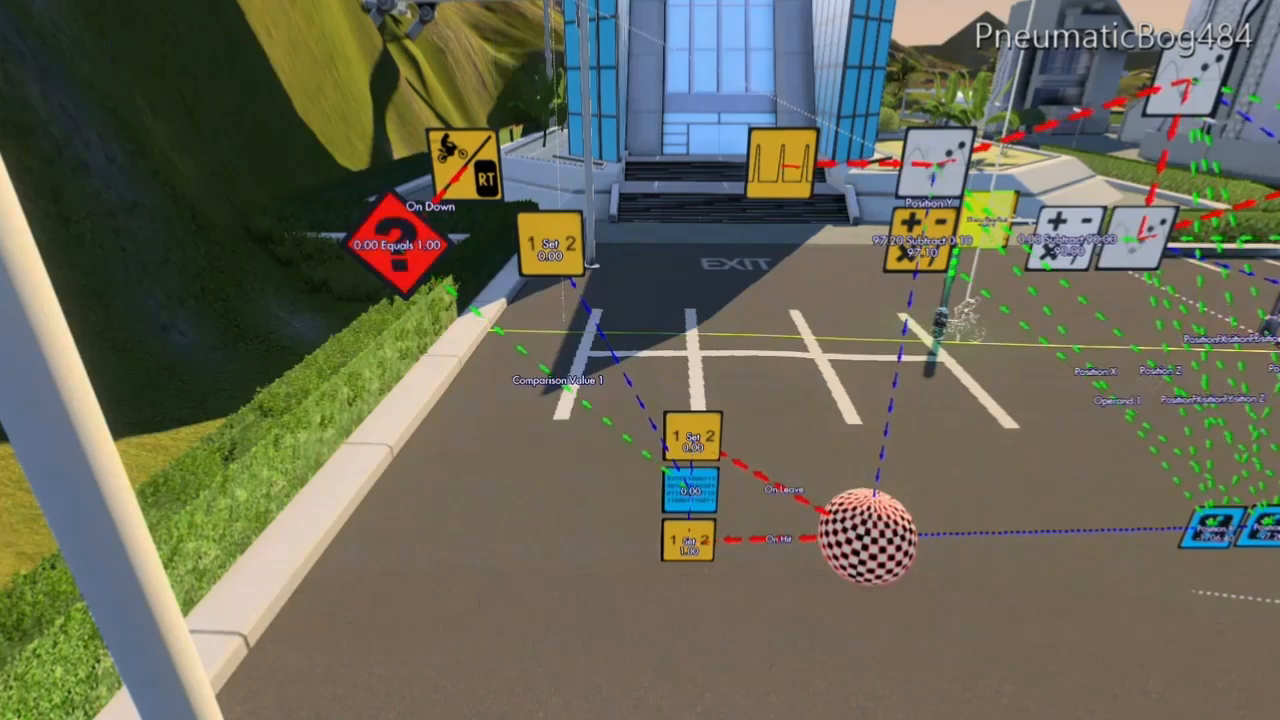
pyautogui.press('Down')
pyautogui.press('Down')
pyautogui.press('Down')
pyautogui.press('Down')
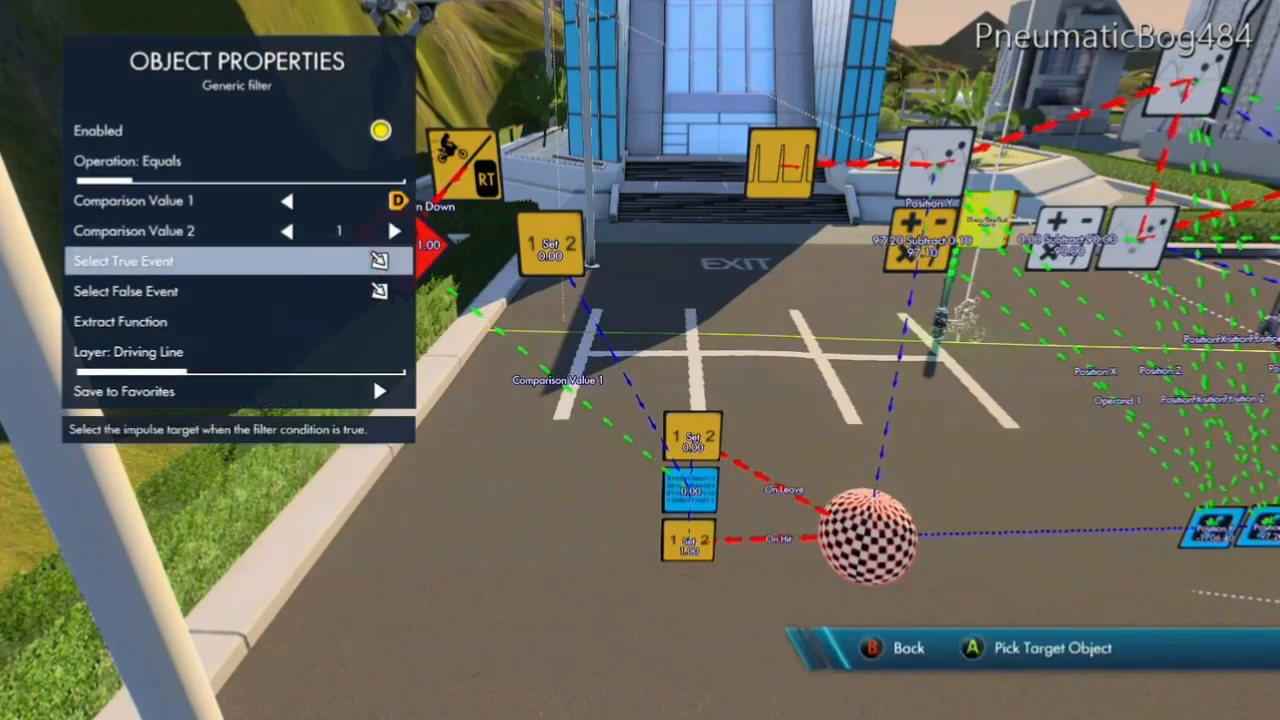
pyautogui.press('Return')
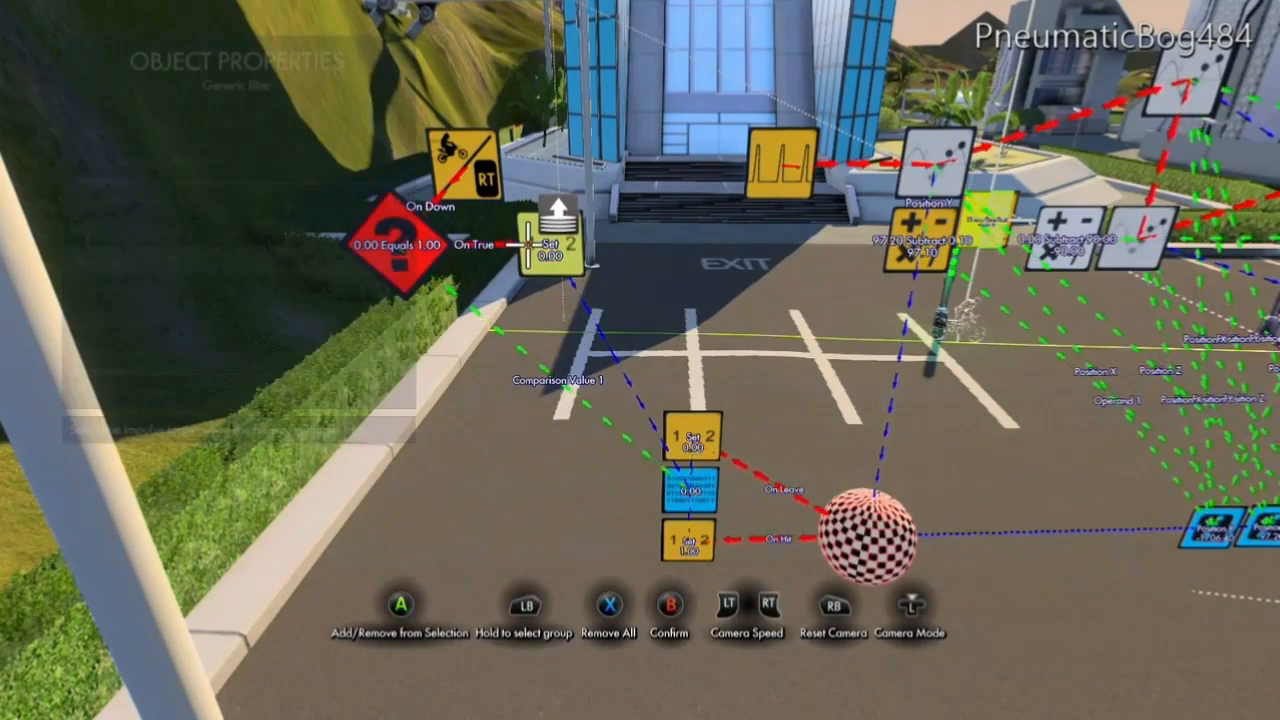
pyautogui.press('Escape')
pyautogui.press('Escape')
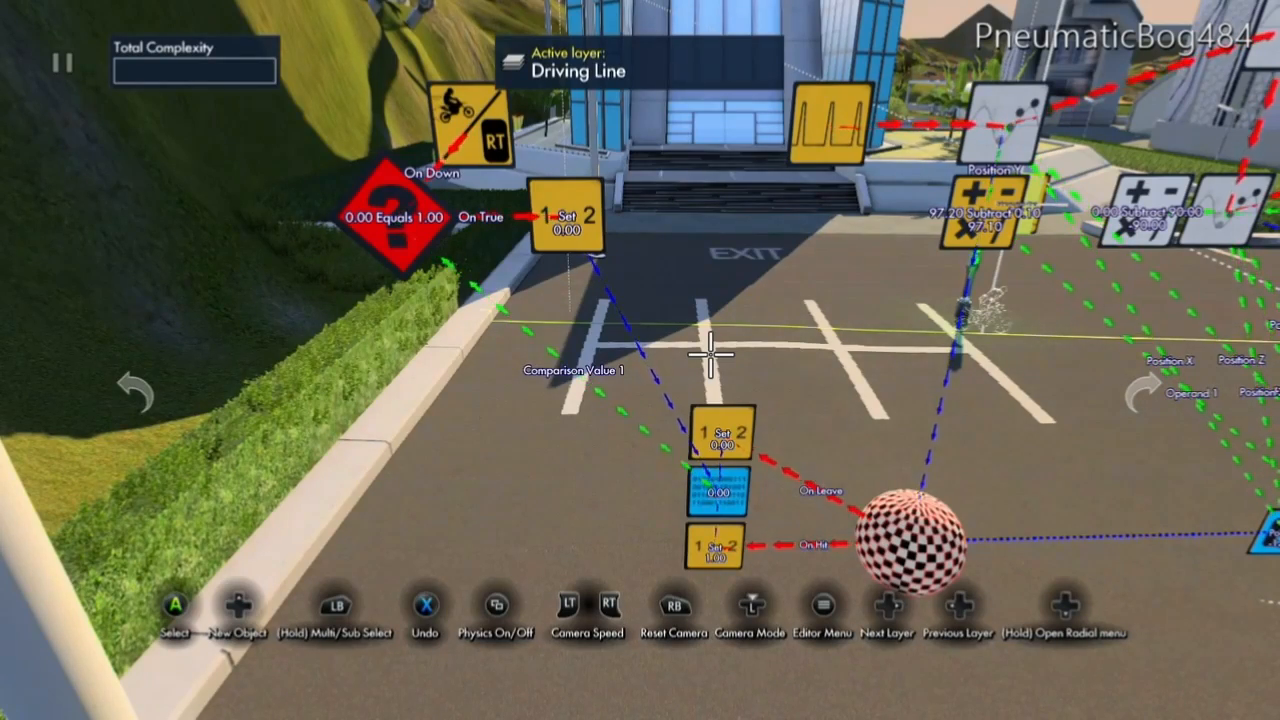
# Add a Variable data source and place it between the hedge and the existing variable beside the sphere trigger.
pyautogui.press('Up')
pyautogui.press('Right')
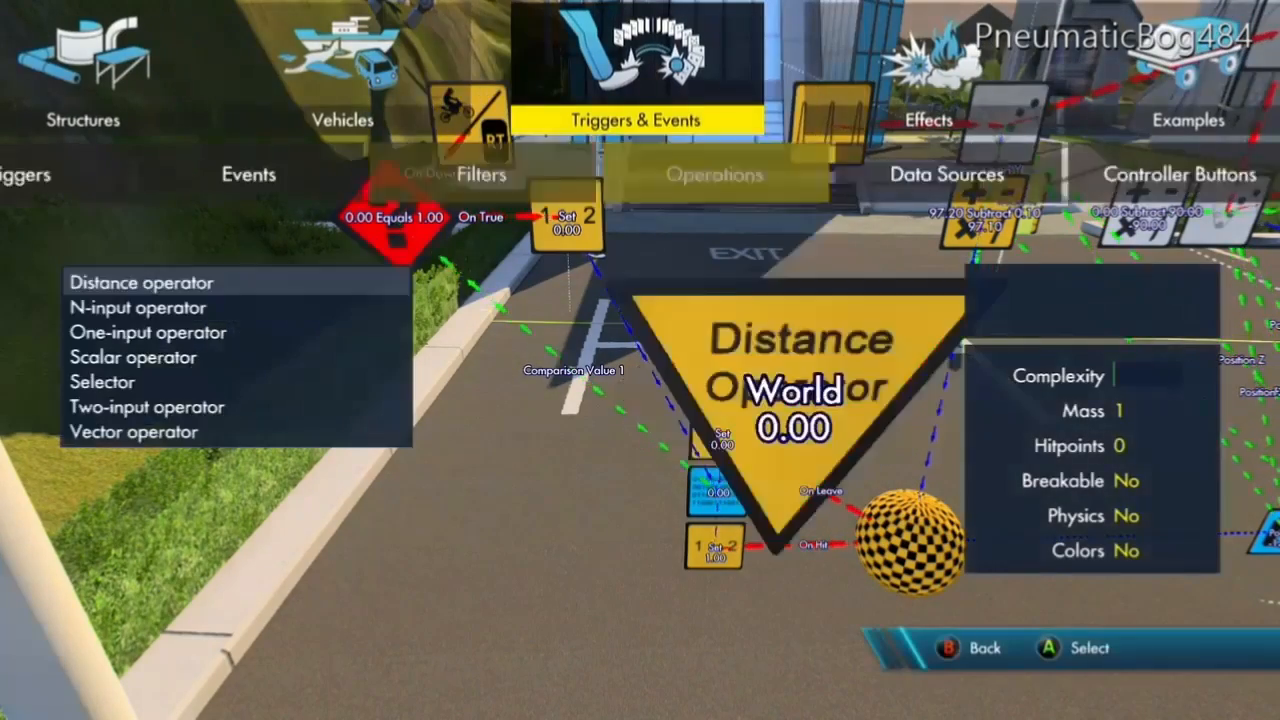
pyautogui.press('Right')
pyautogui.press('Return')
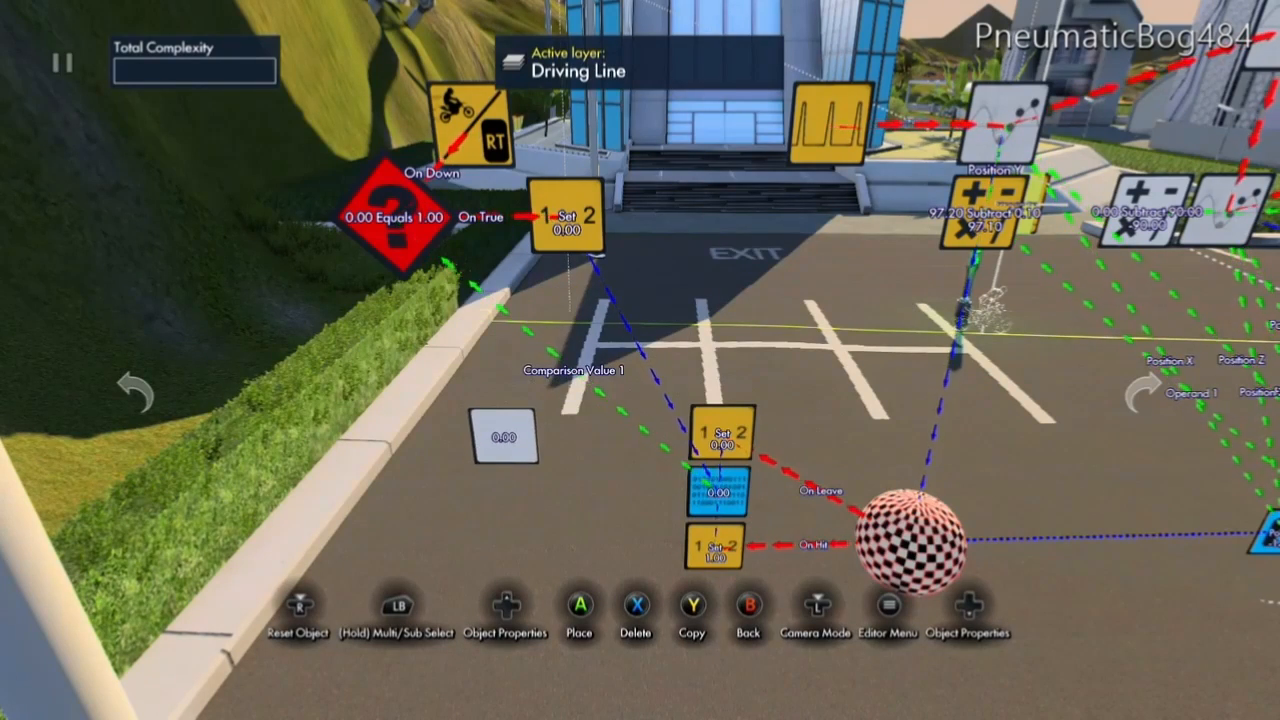
pyautogui.press('Return')
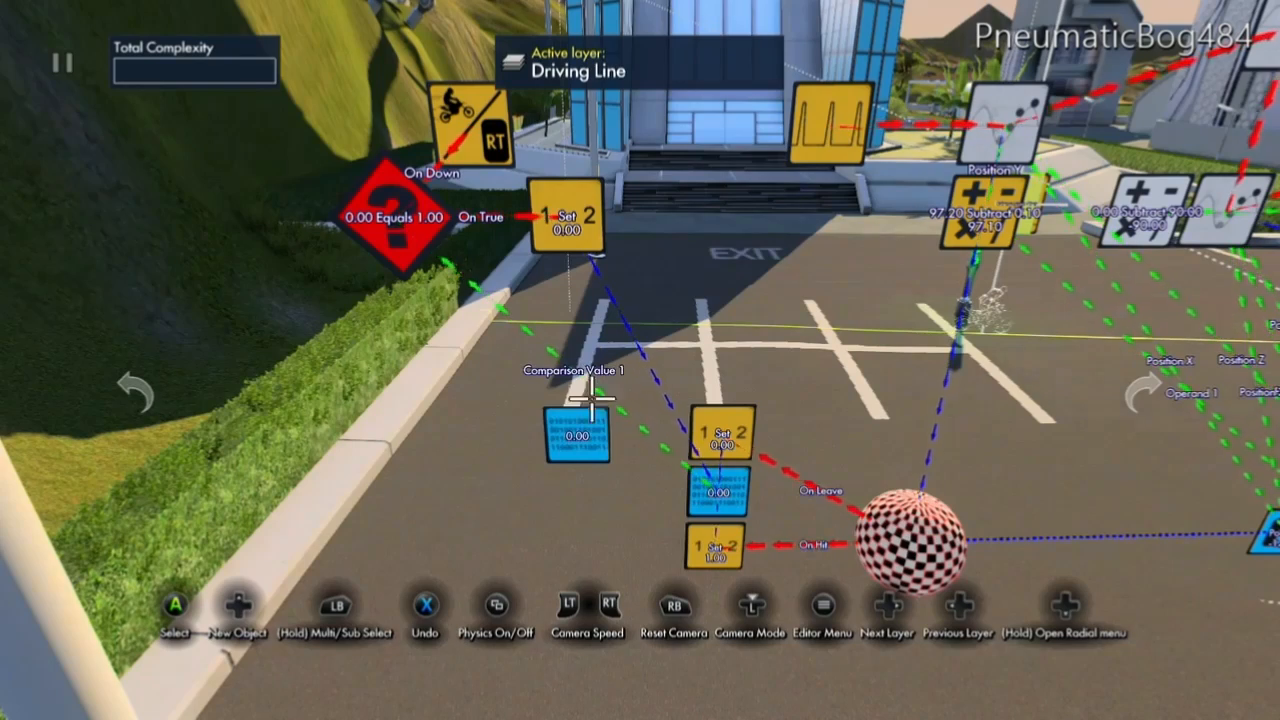
# Set the new Variable data source's starting value to -1200.00.
pyautogui.click(577, 437)
pyautogui.press('Tab')
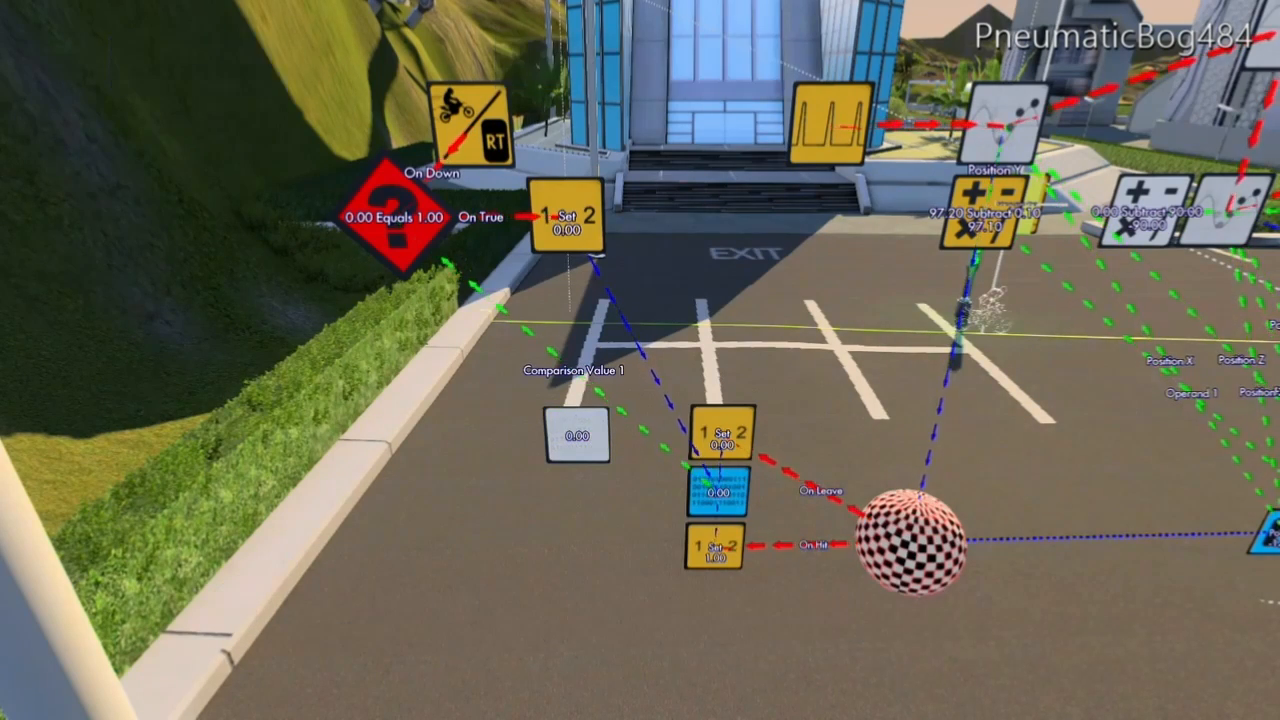
pyautogui.press('Left')
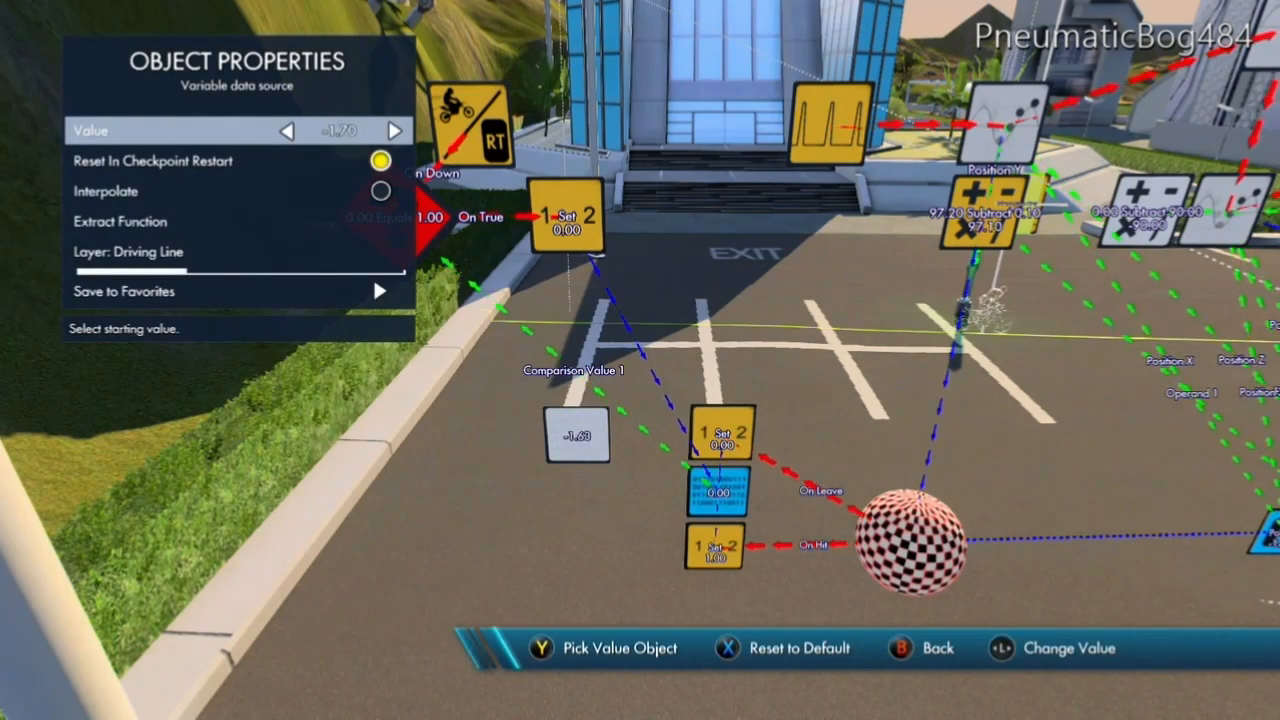
pyautogui.press('Left')
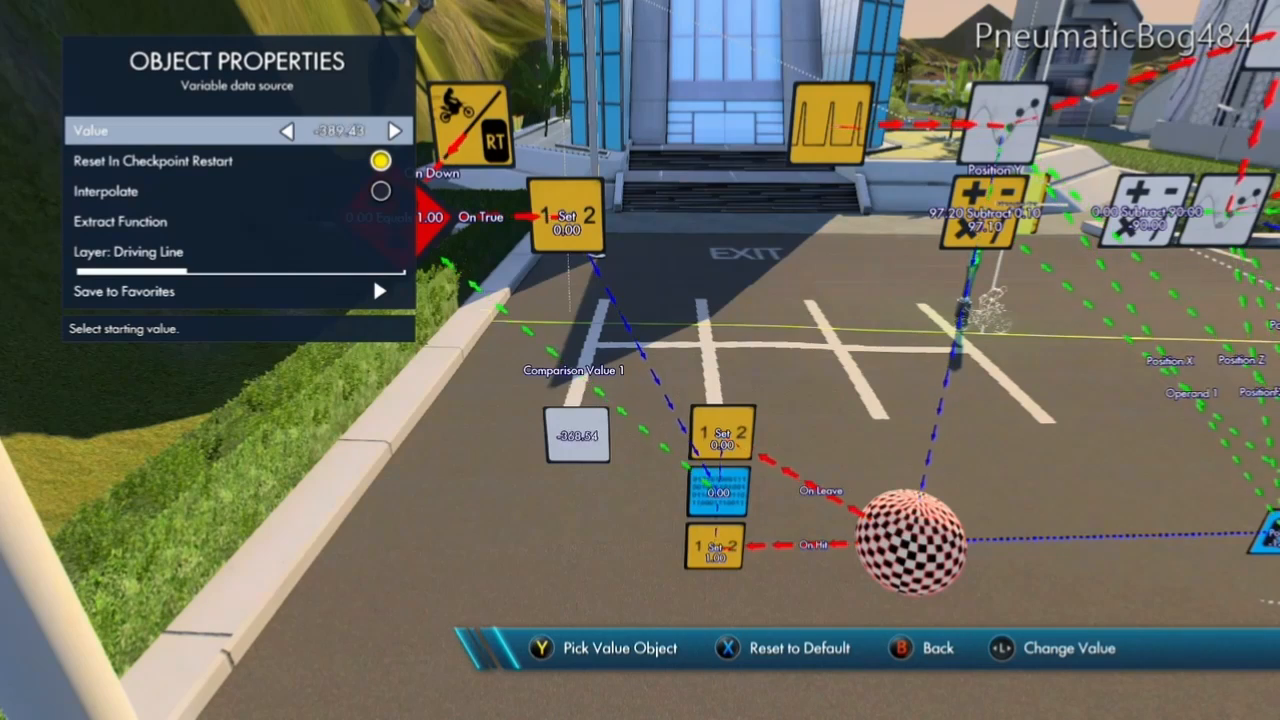
pyautogui.press('Right')
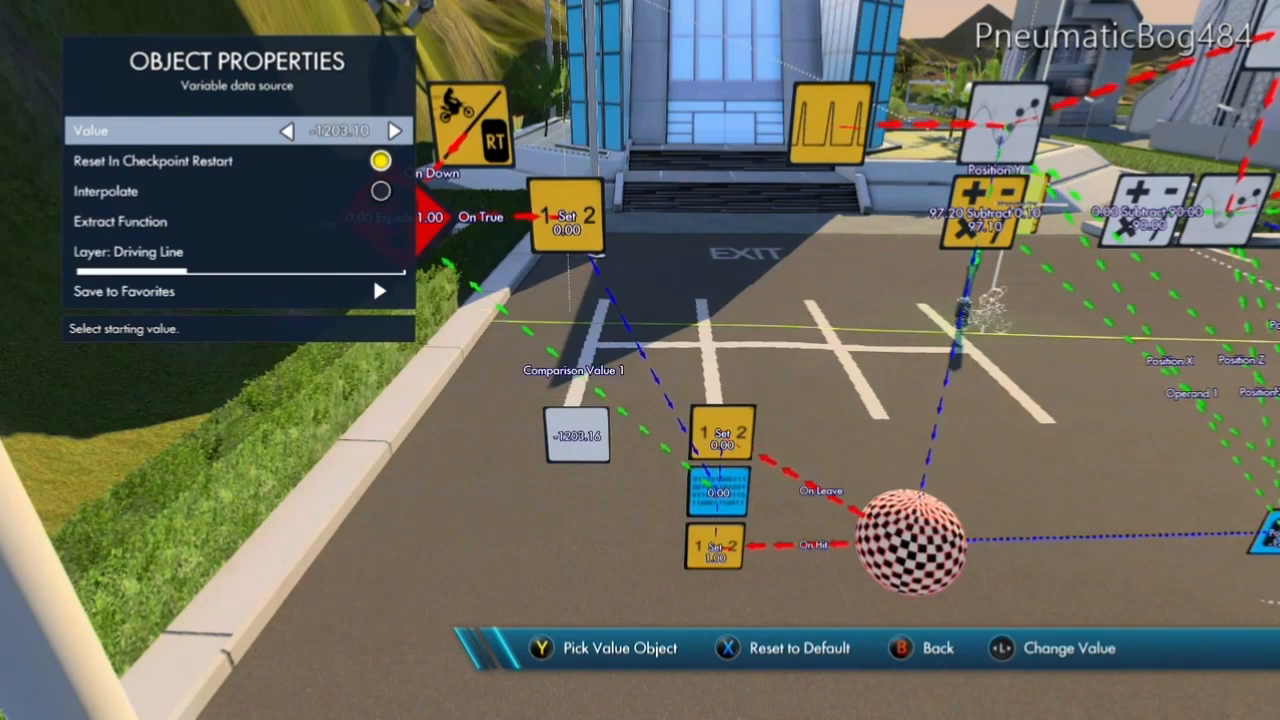
pyautogui.press('Left')
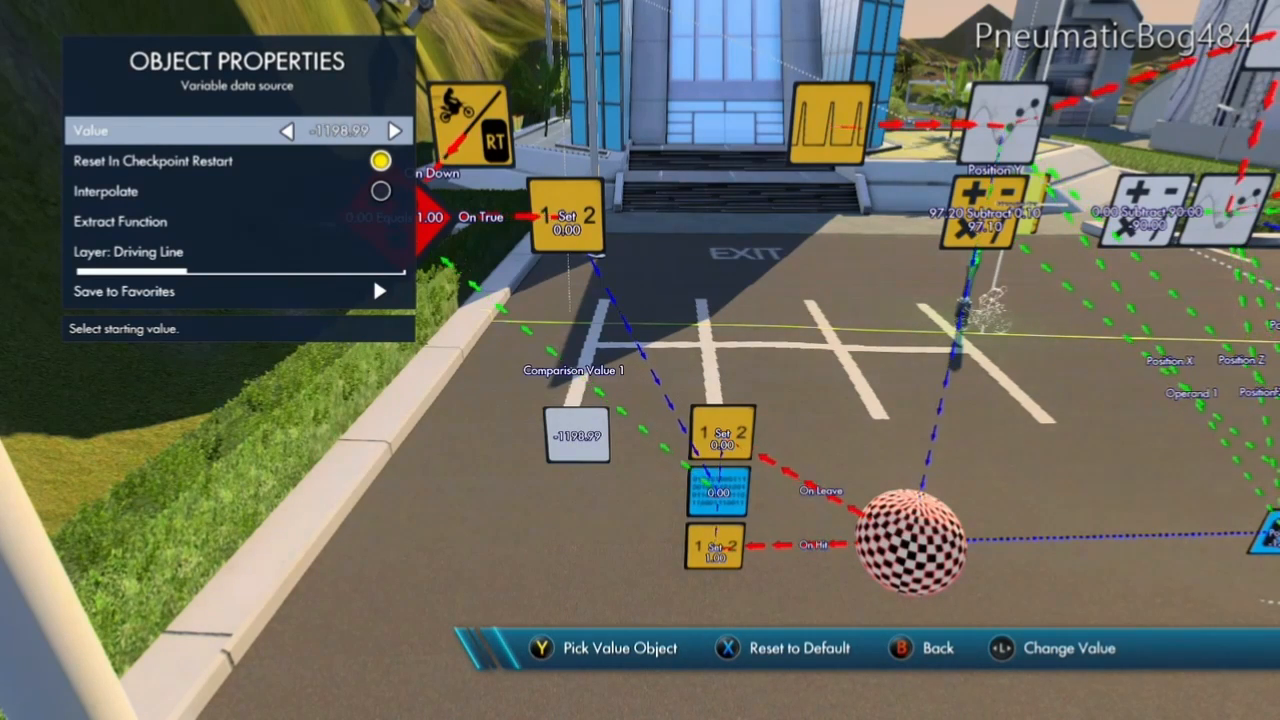
pyautogui.press('Left')
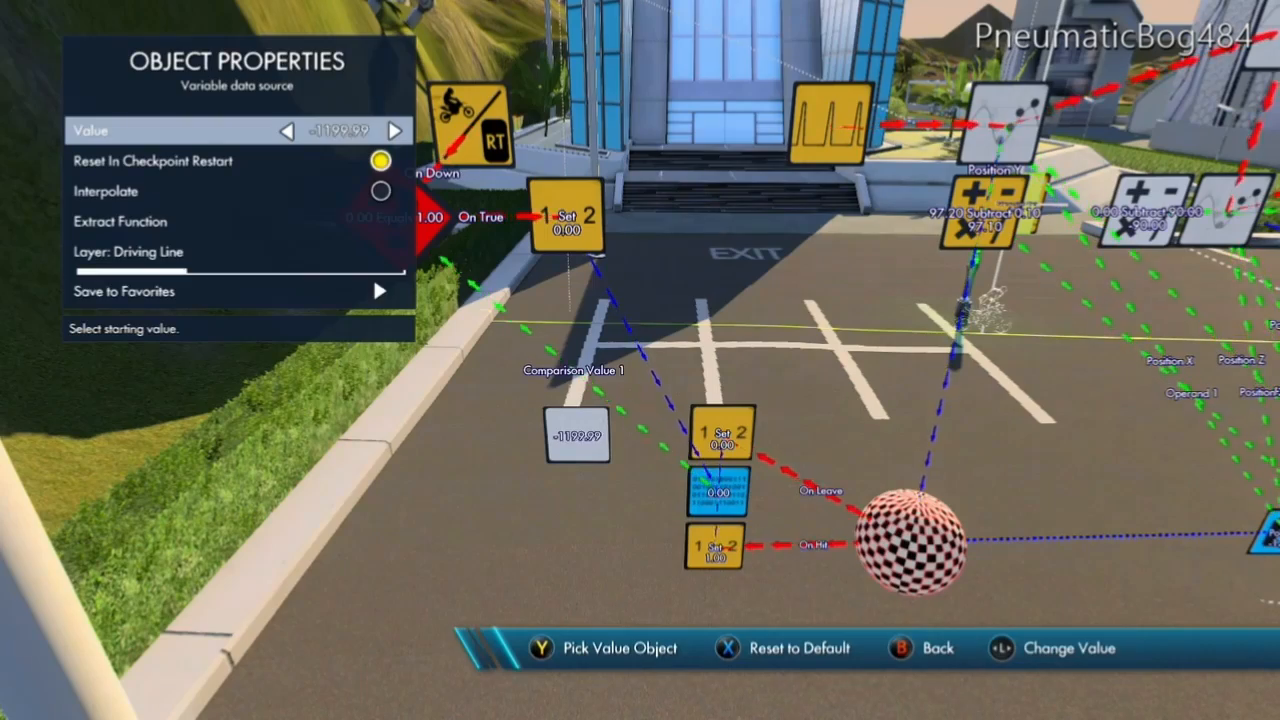
pyautogui.press('Escape')
# Add a Set value event above the -1200.00 variable and place a copy of it below.
pyautogui.press('Return')
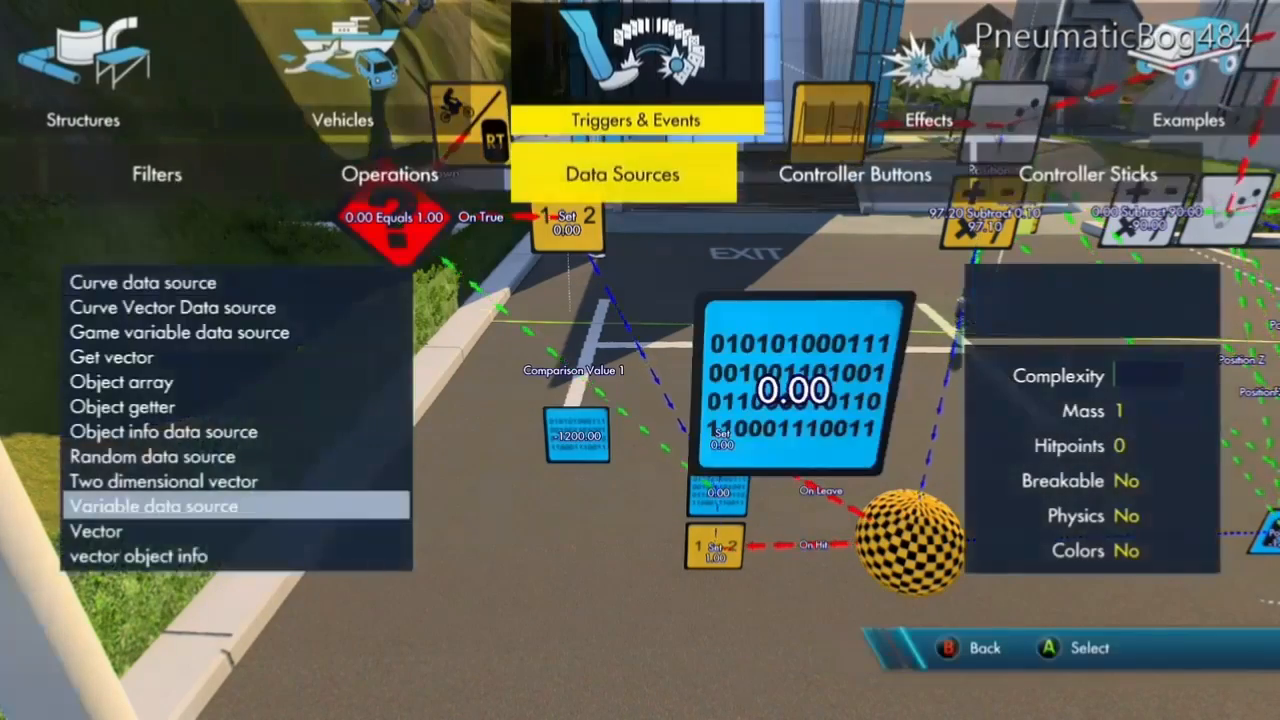
pyautogui.press('Left')
pyautogui.press('Left')
pyautogui.press('Left')
pyautogui.press('Return')
pyautogui.press('Left')
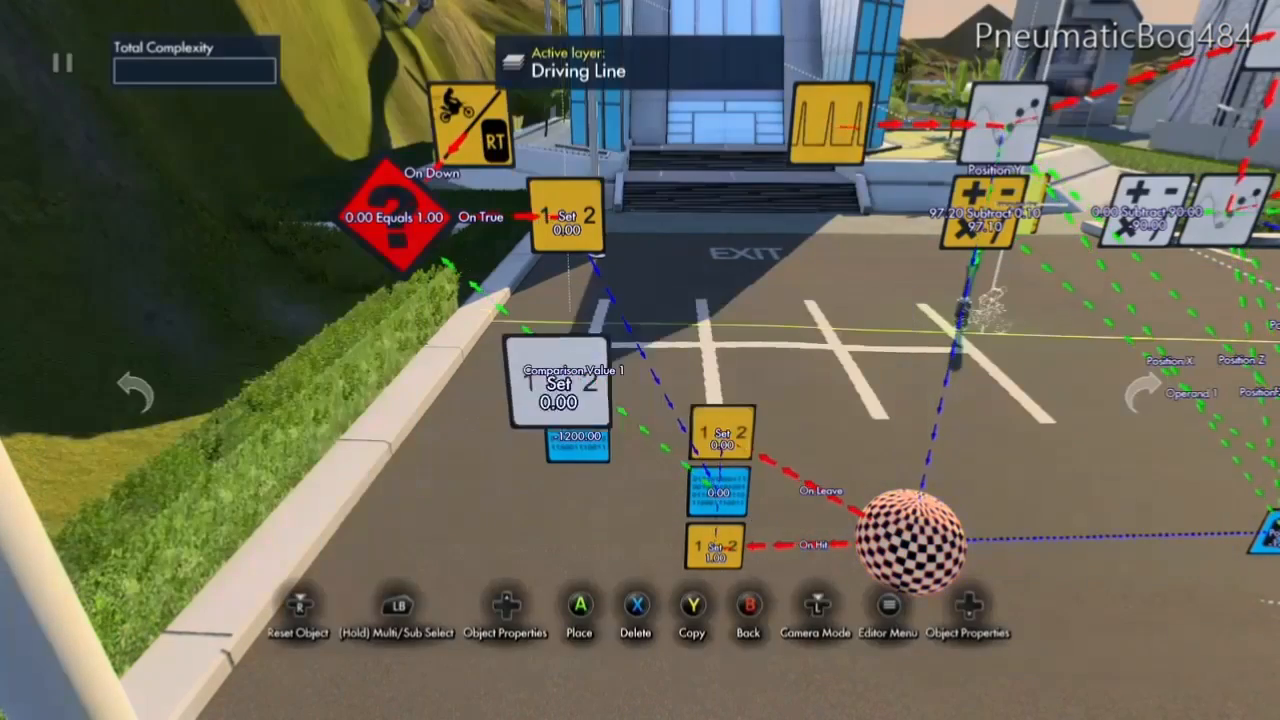
pyautogui.press('y')
pyautogui.press('Down')
pyautogui.press('Return')
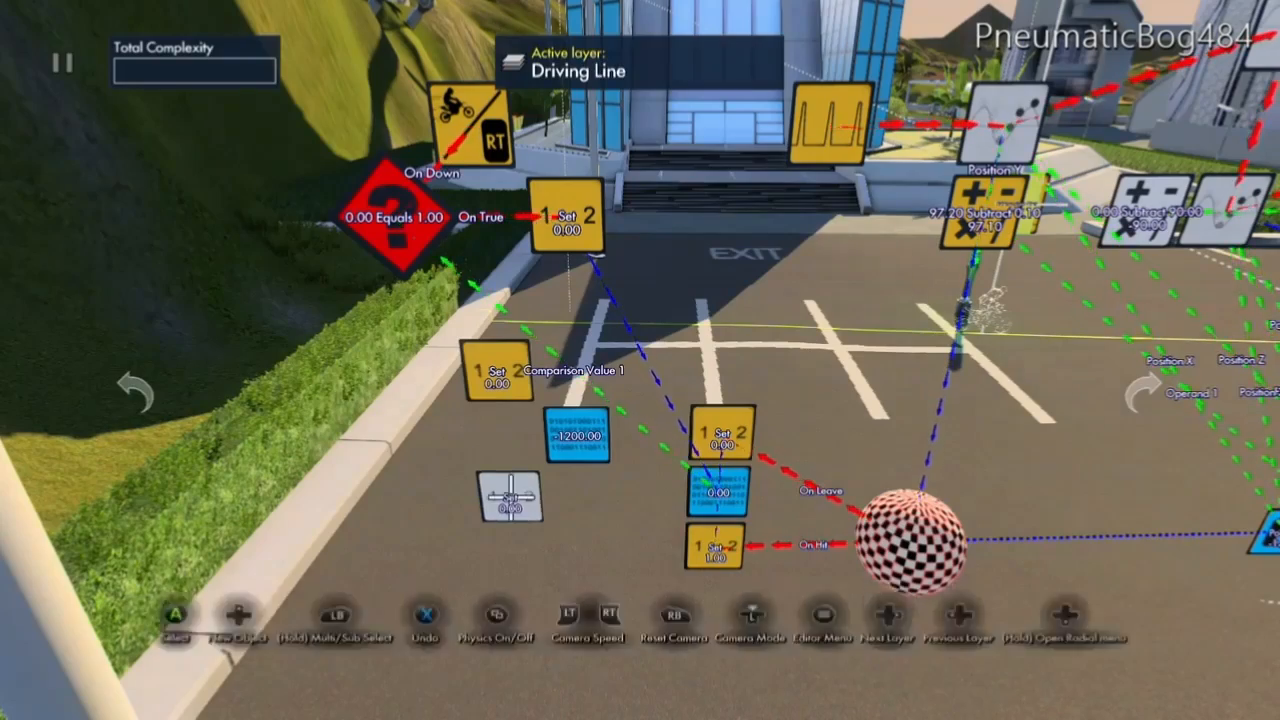
# Add an Impulse delay filter and place it between the two new Set value events.
pyautogui.press('Return')
pyautogui.press('Right')
pyautogui.press('Right')
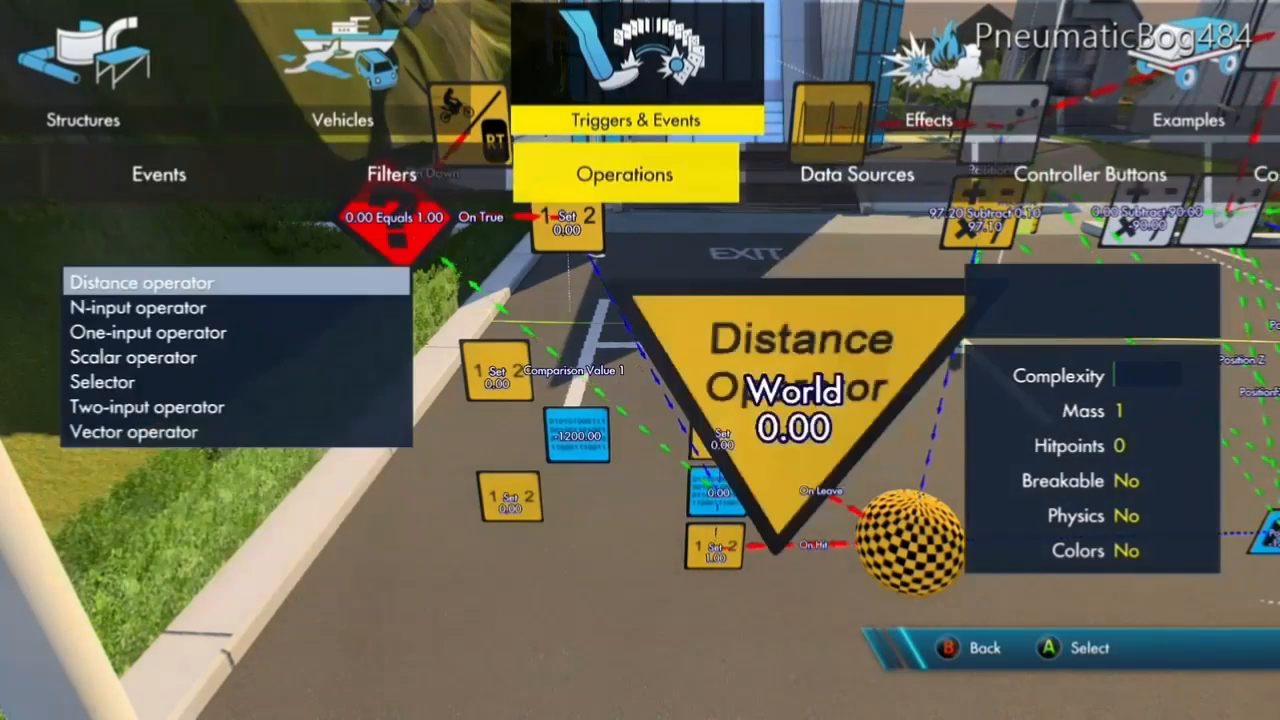
pyautogui.press('Left')
pyautogui.press('Down')
pyautogui.press('Down')
pyautogui.press('Down')
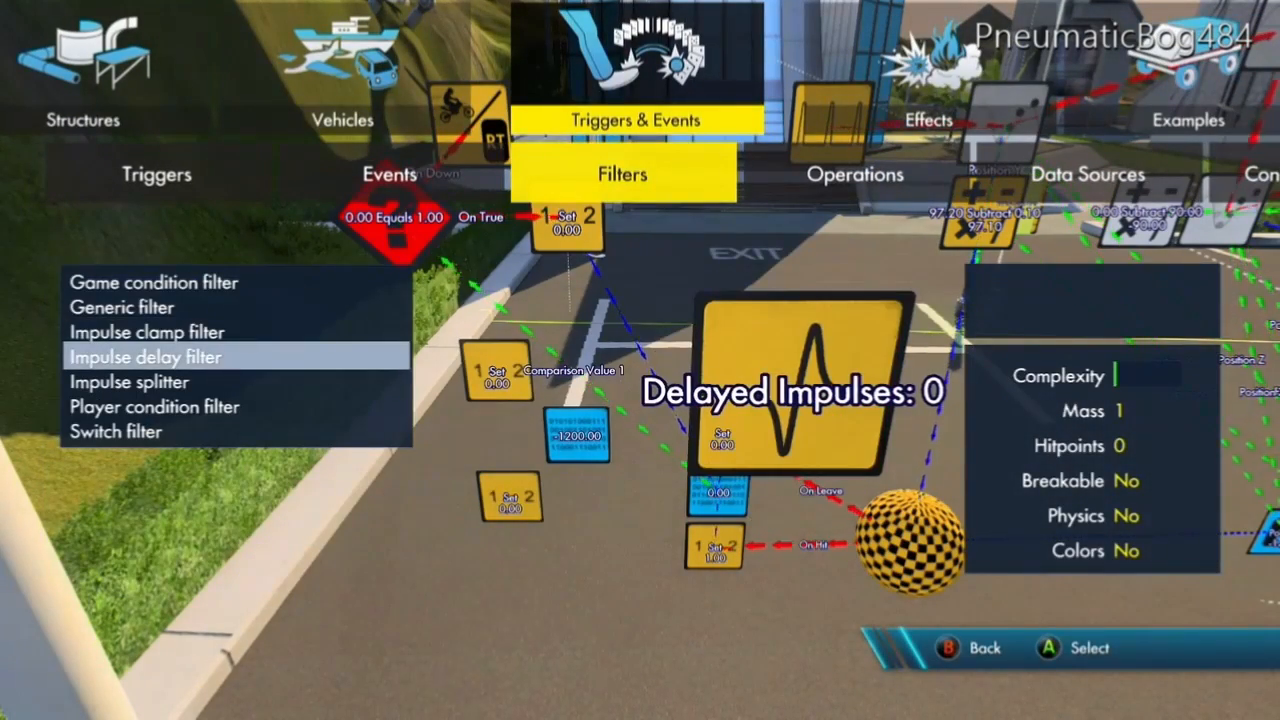
pyautogui.press('Return')
pyautogui.press('Left')
pyautogui.press('Down')
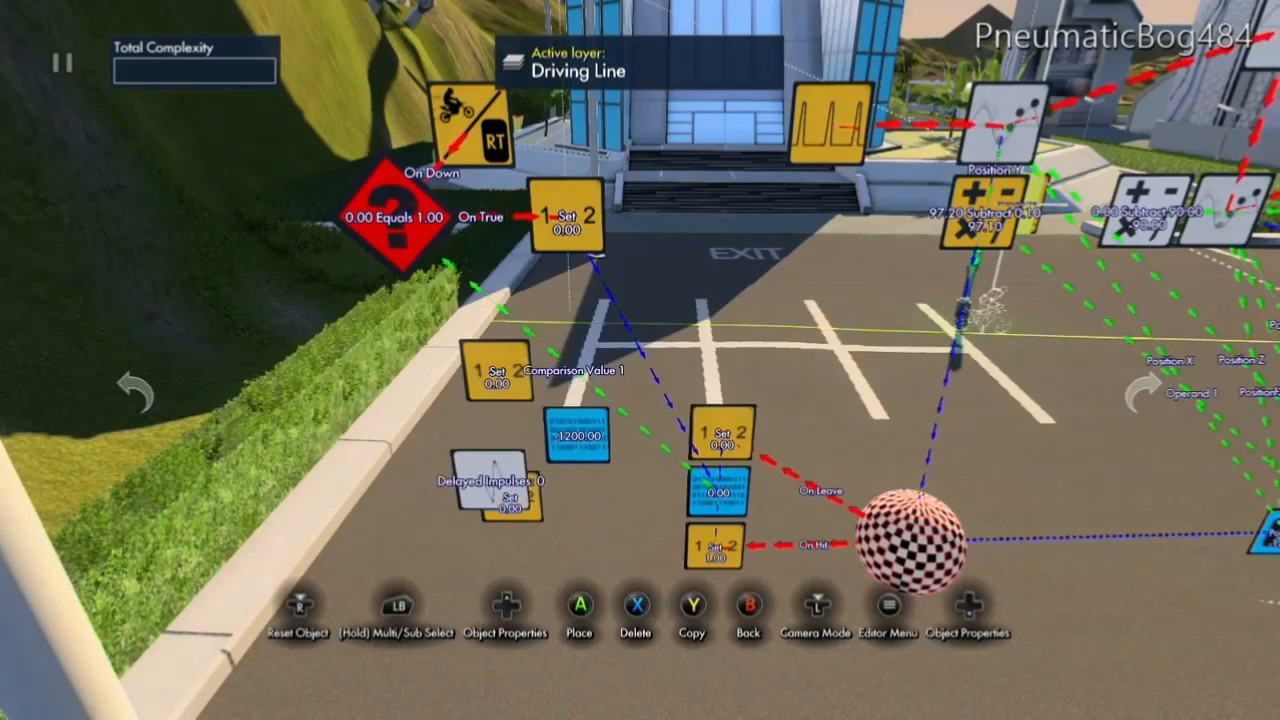
pyautogui.press('Up')
pyautogui.press('Return')
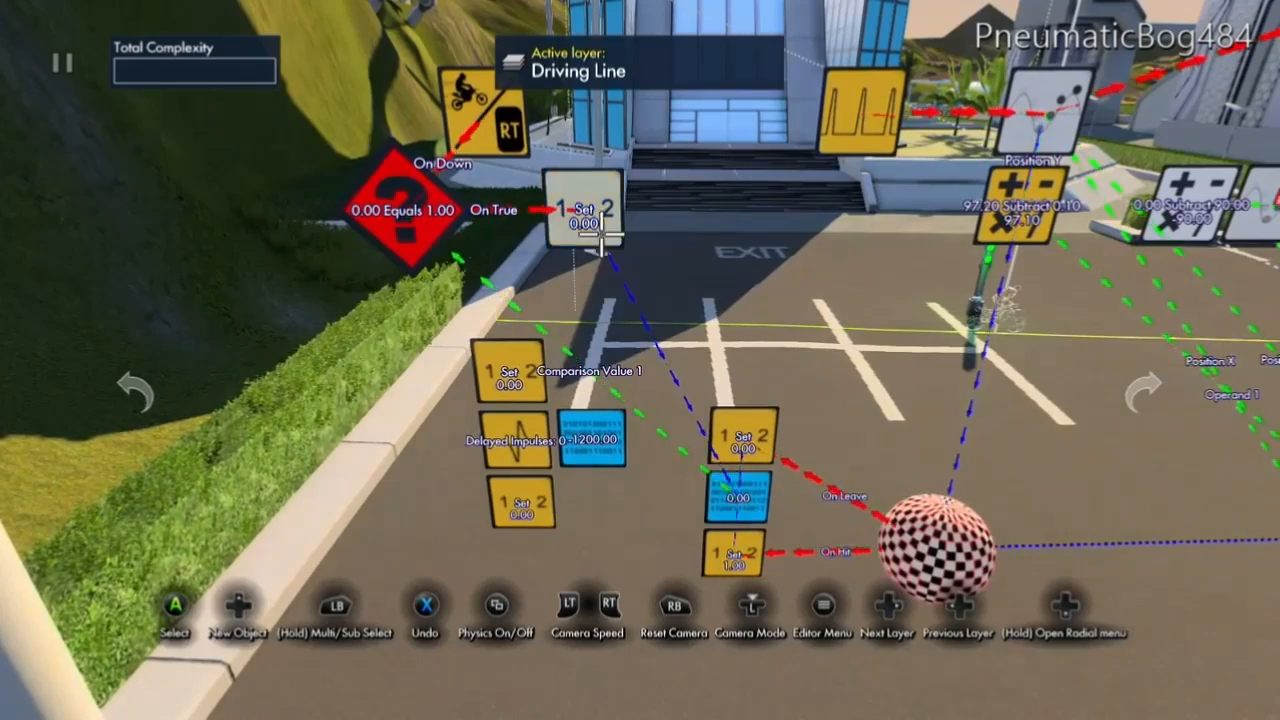
# Make the generic filter's true Set value event trigger the upper of the two new Set value events.
pyautogui.click(583, 210)
pyautogui.press('Up')
pyautogui.press('Up')
pyautogui.press('Up')
pyautogui.press('Up')
pyautogui.press('Up')
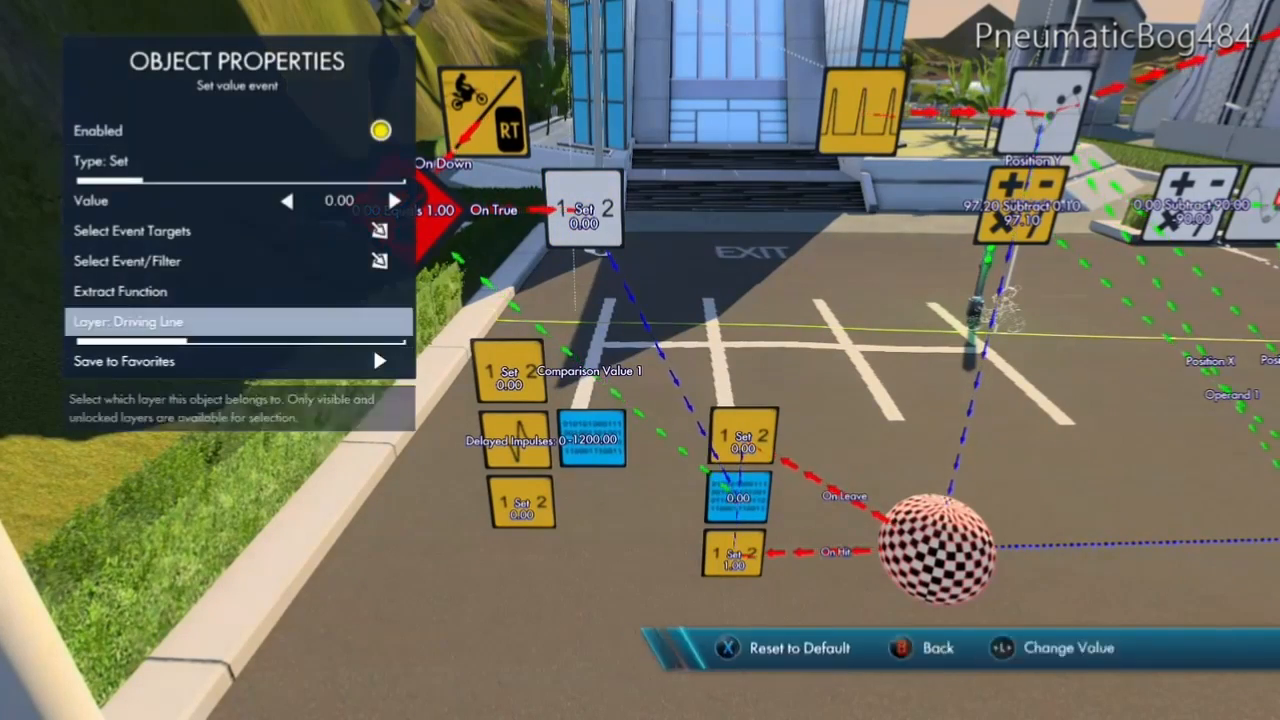
pyautogui.press('Return')
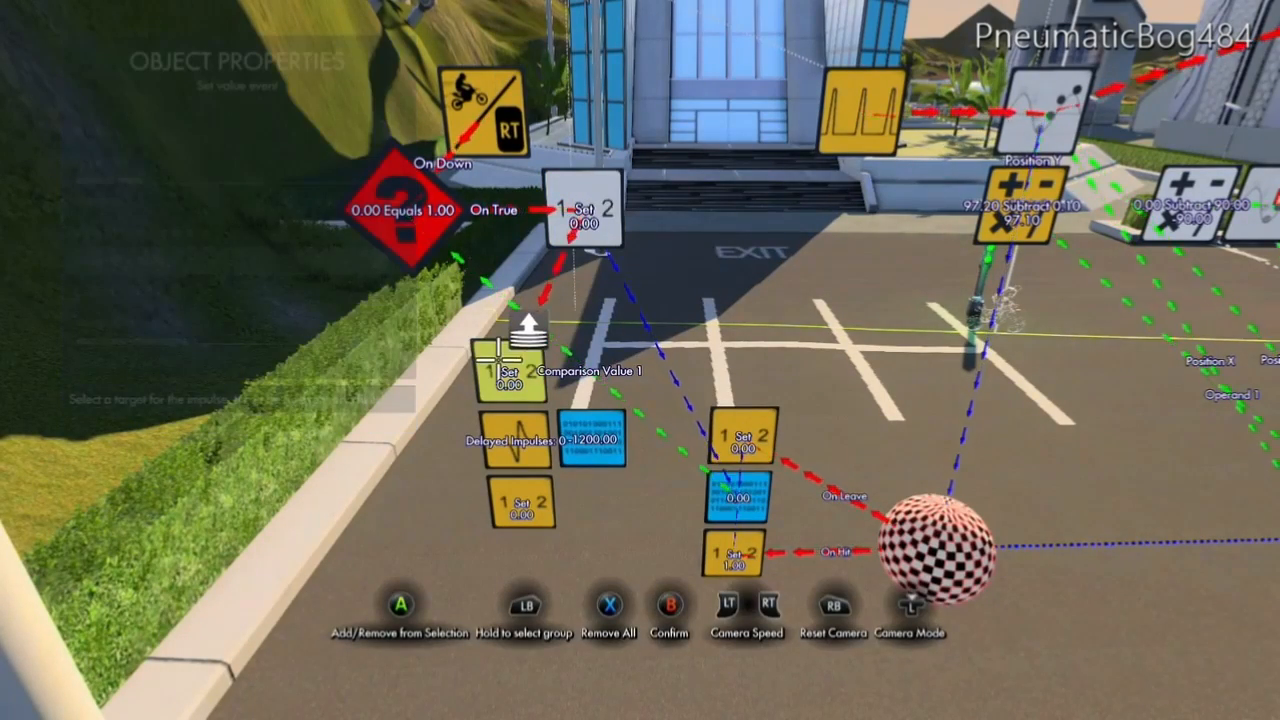
pyautogui.press('Escape')
pyautogui.press('Escape')
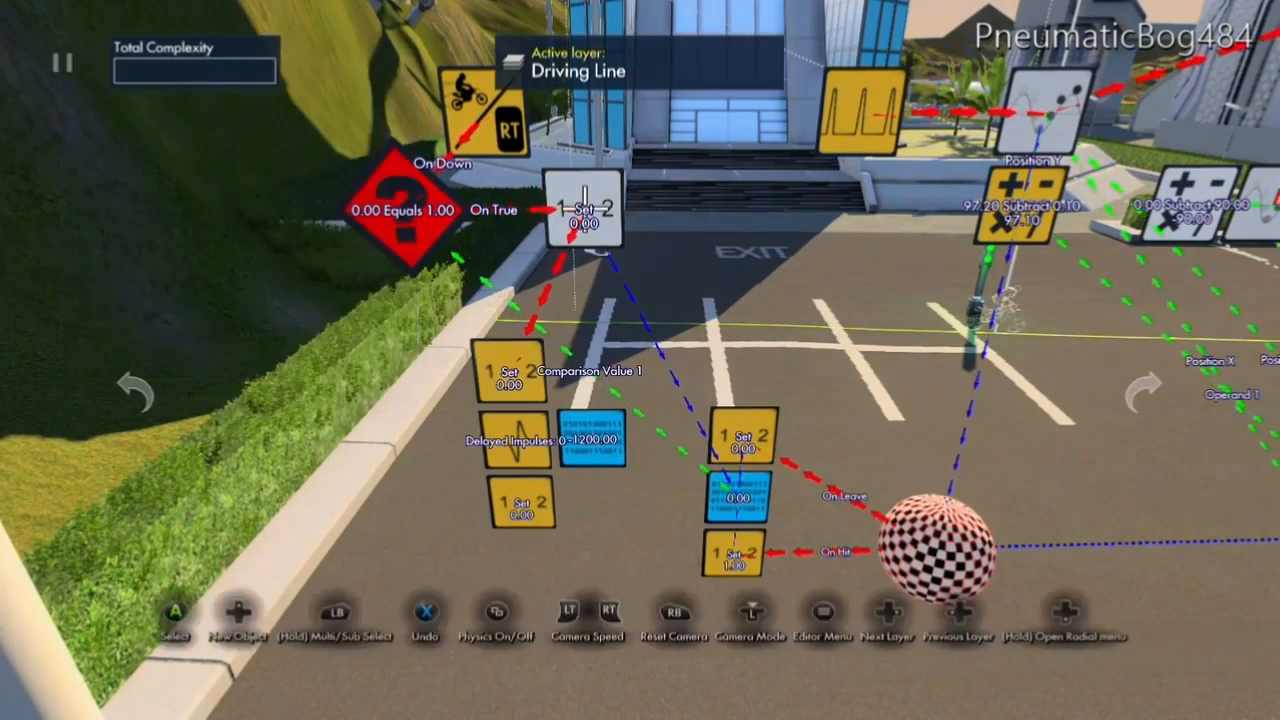
# Select the impulse delay filter as the upper new Set value event's event/filter target.
pyautogui.click(495, 364)
pyautogui.press('Down')
pyautogui.press('Down')
pyautogui.press('Down')
pyautogui.press('Return')
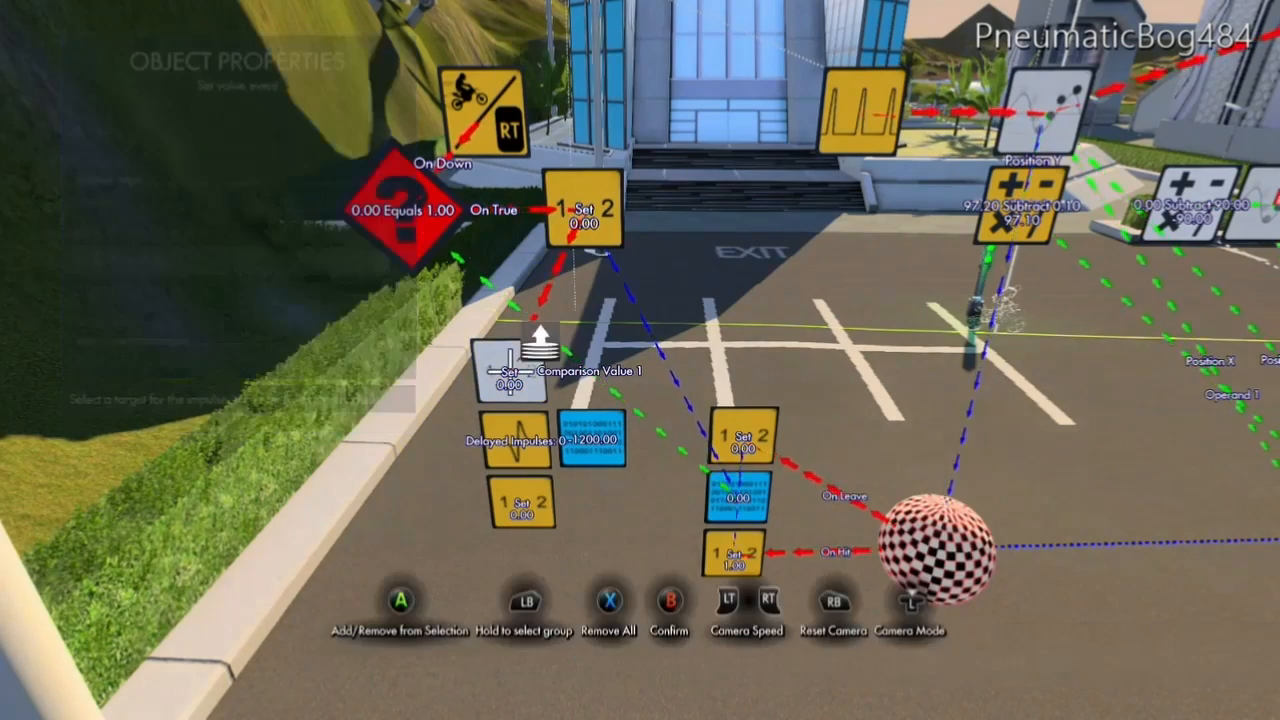
pyautogui.click(520, 445)
pyautogui.press('Escape')
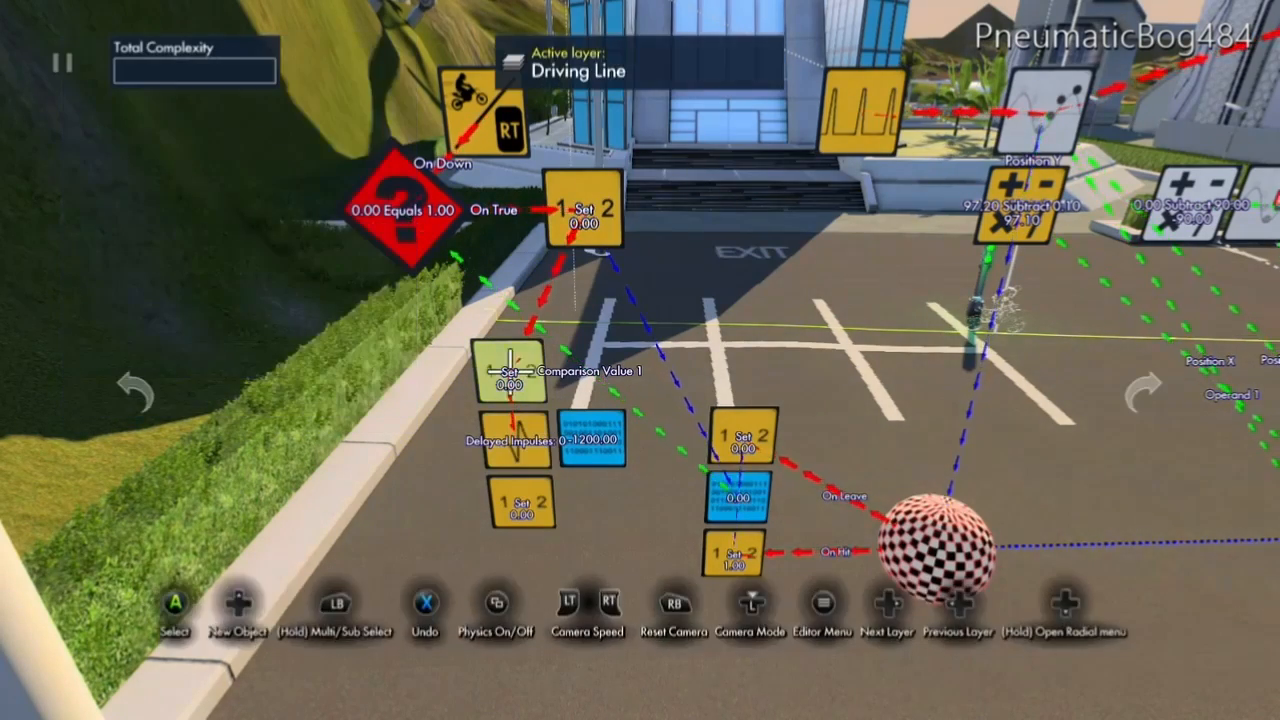
# Select the lower new Set value event as the impulse delay filter's event target.
pyautogui.click(517, 441)
pyautogui.press('Down')
pyautogui.press('Down')
pyautogui.press('Down')
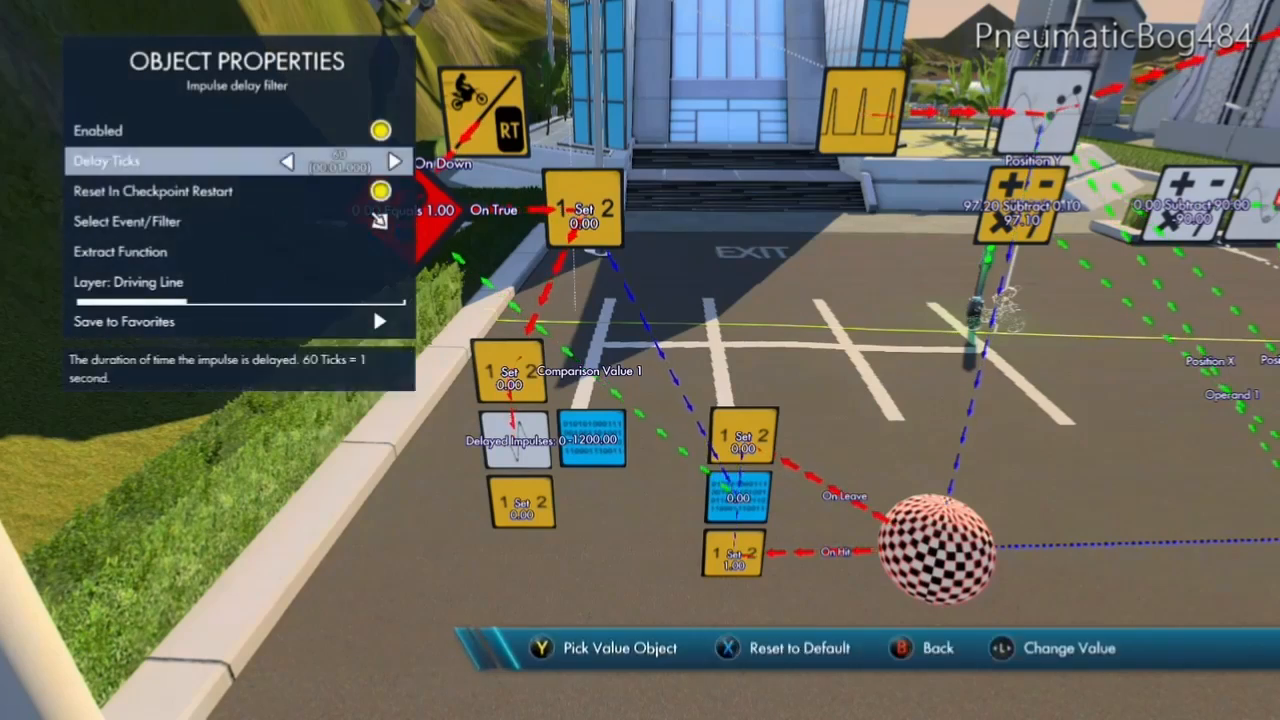
pyautogui.press('Return')
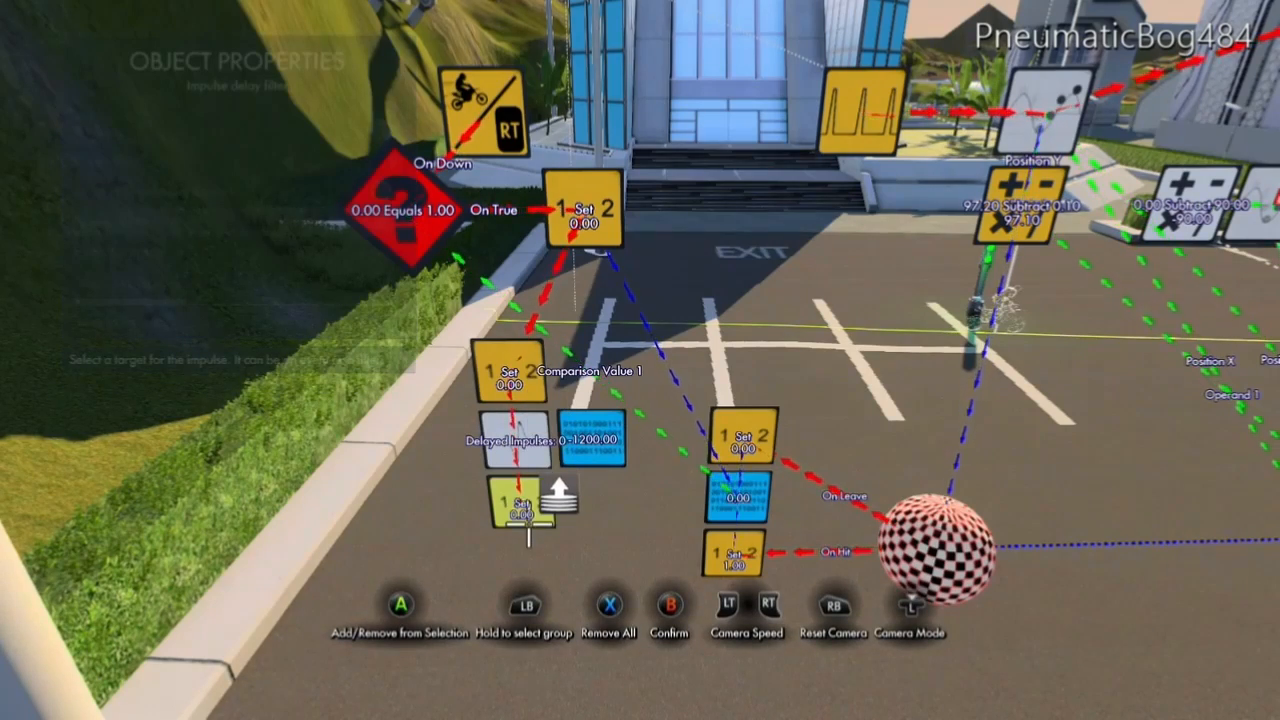
pyautogui.press('Escape')
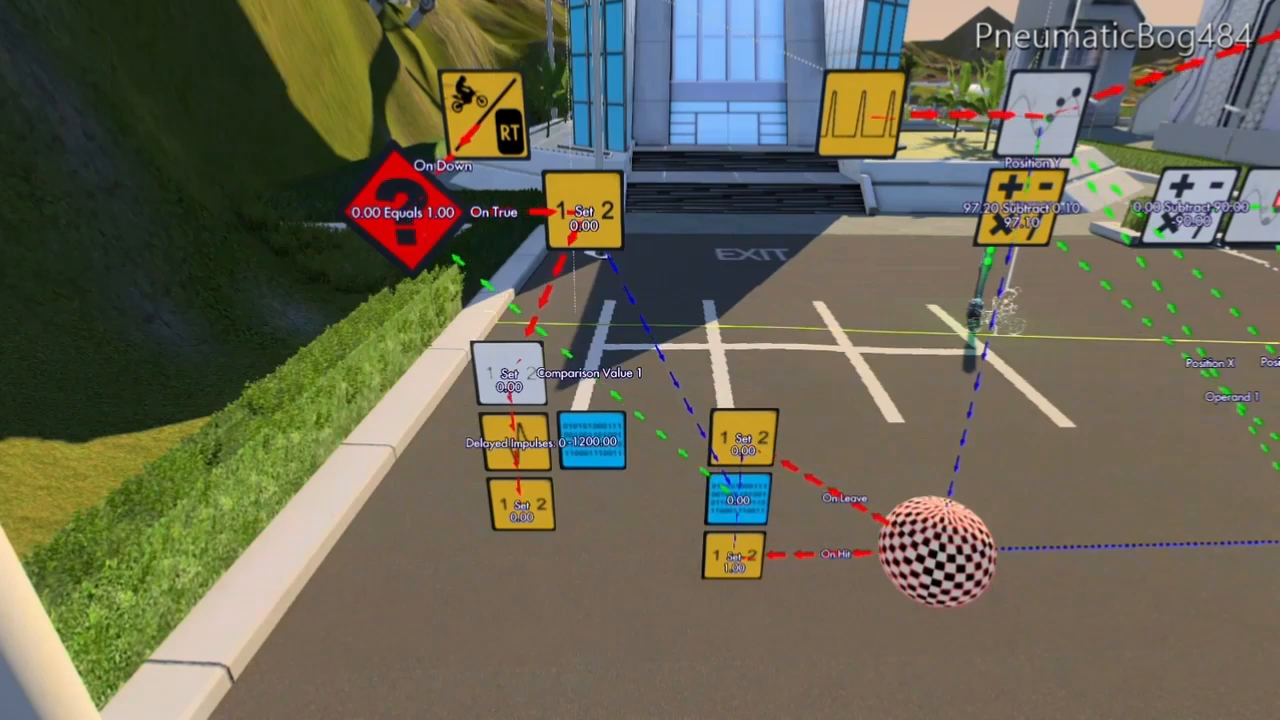
# Set the Value of the Set value event above the impulse delay filter to 8000.00.
pyautogui.click(509, 360)
pyautogui.press('Right')
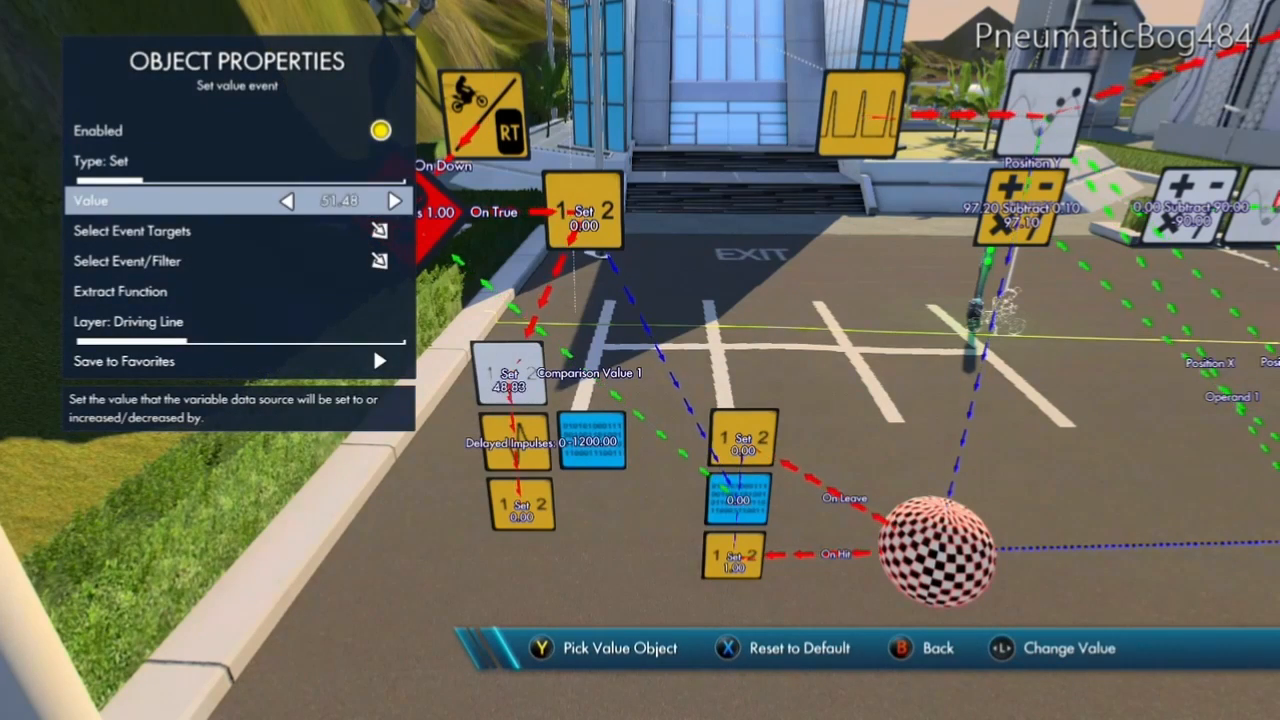
pyautogui.press('Right')
pyautogui.press('Right')
pyautogui.press('Right')
pyautogui.press('Right')
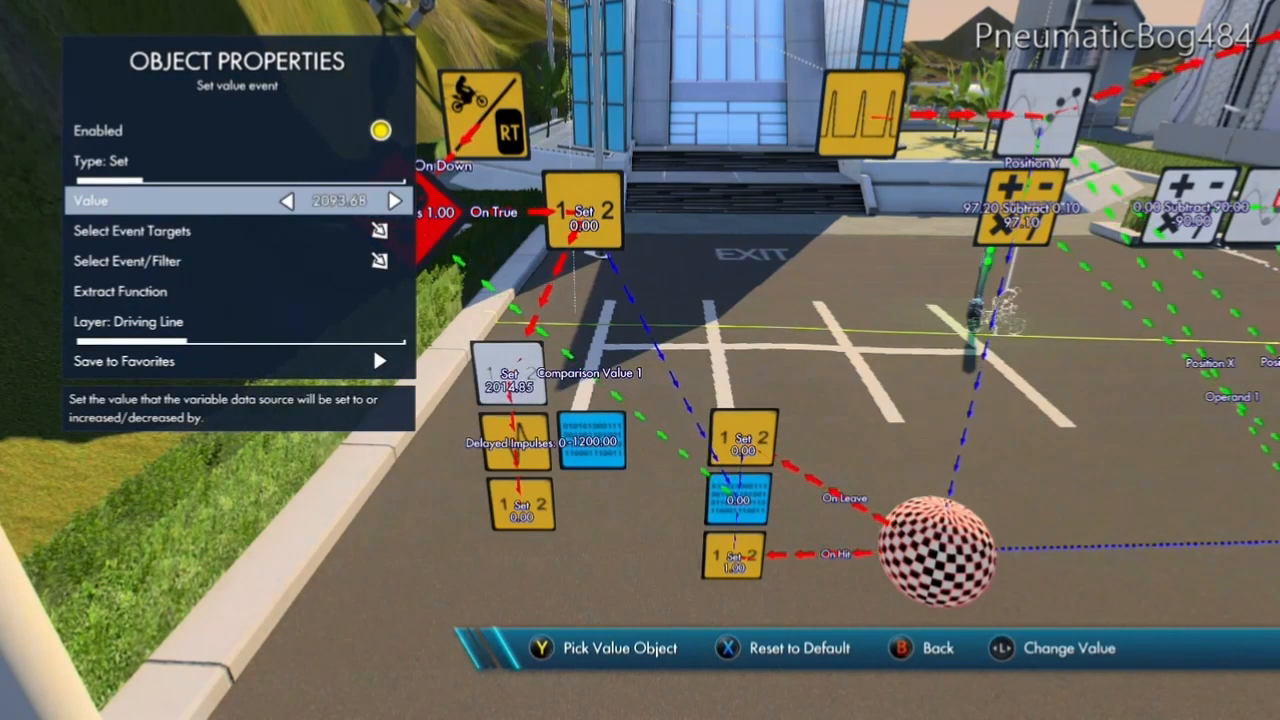
pyautogui.press('Right')
pyautogui.press('Right')
pyautogui.press('Right')
pyautogui.press('Right')
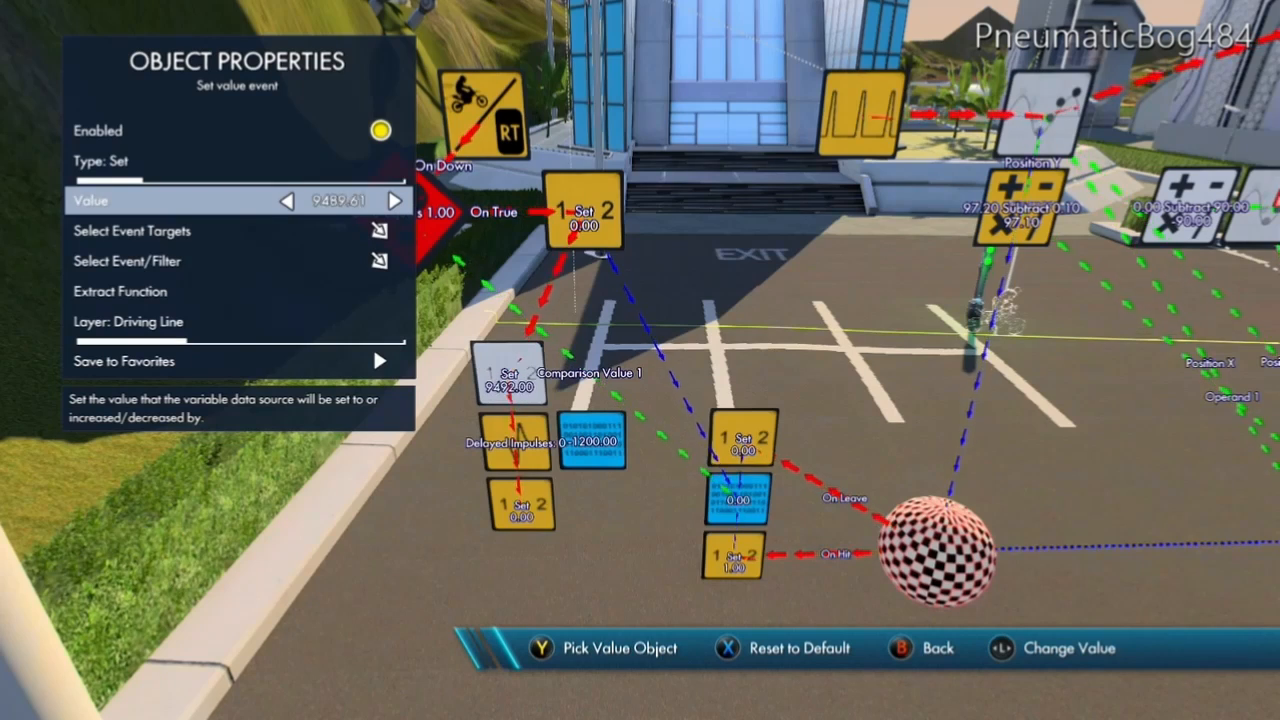
pyautogui.press('Left')
pyautogui.press('Left')
pyautogui.press('Left')
pyautogui.press('Left')
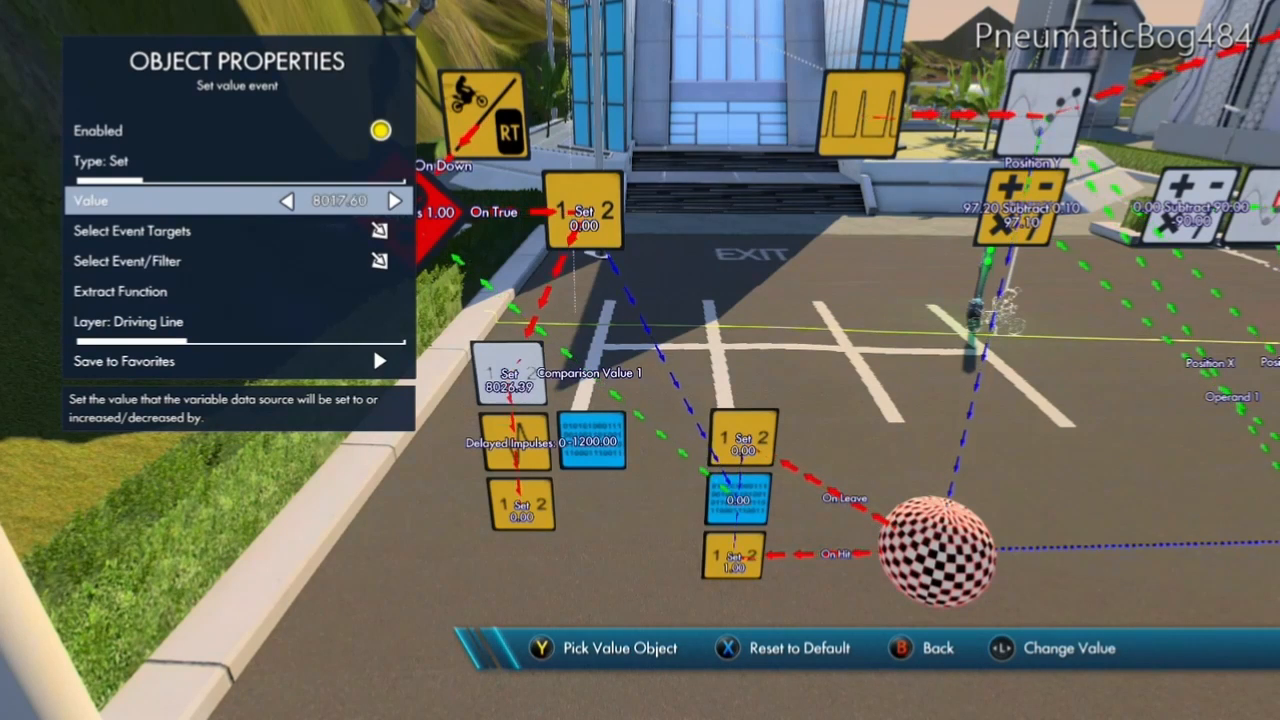
pyautogui.press('Right')
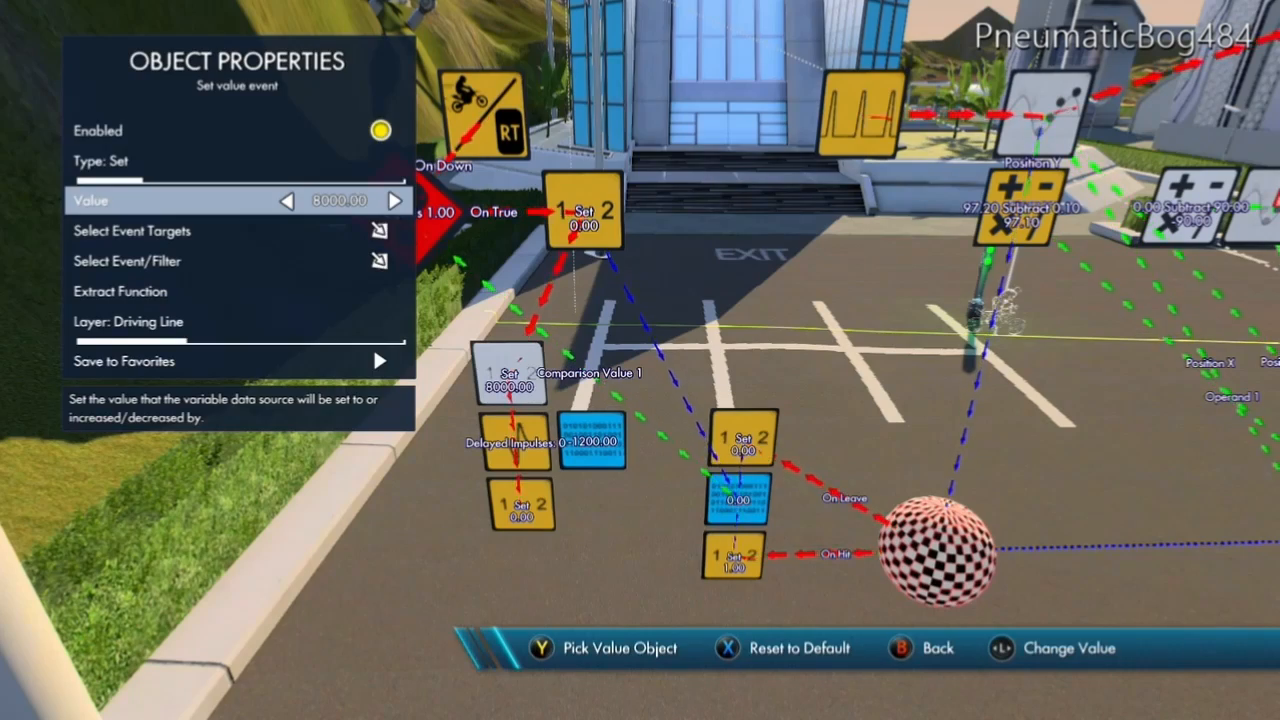
pyautogui.press('Escape')
# Select the -1200.00 Variable data source as the event target of the 8000.00 Set value event.
pyautogui.click(510, 373)
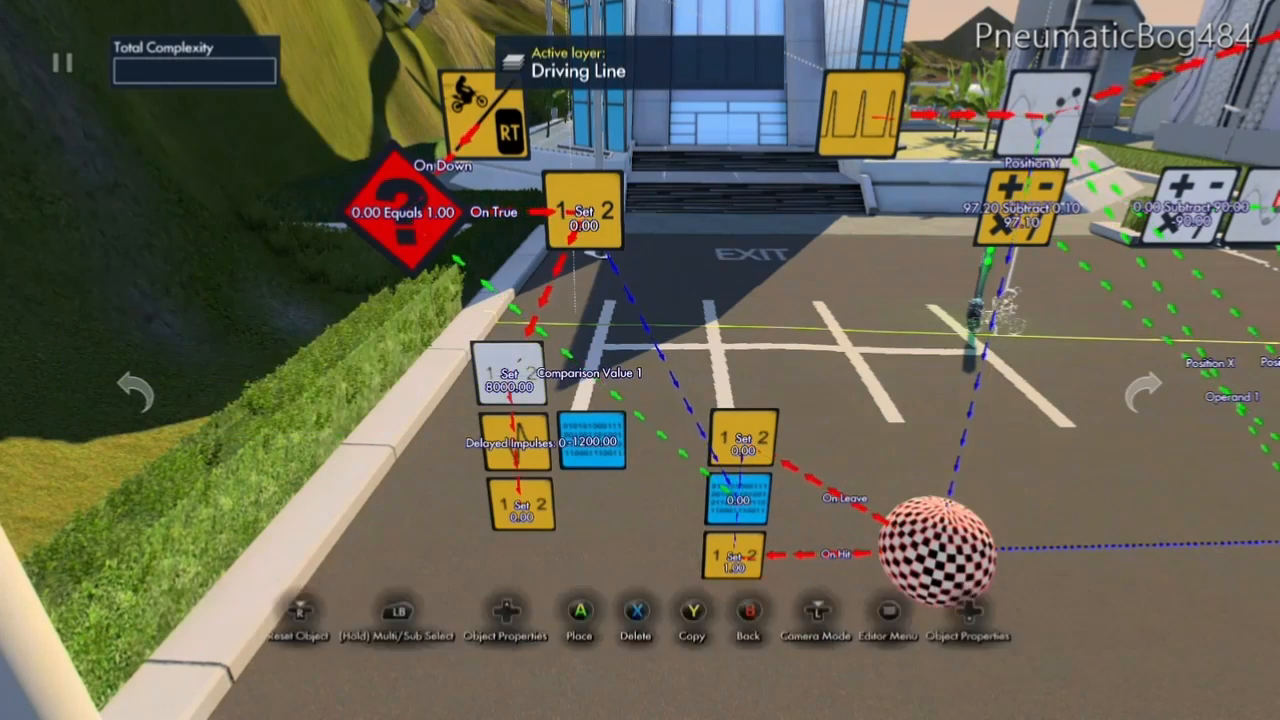
pyautogui.press('Return')
pyautogui.press('Down')
pyautogui.press('Down')
pyautogui.press('y')
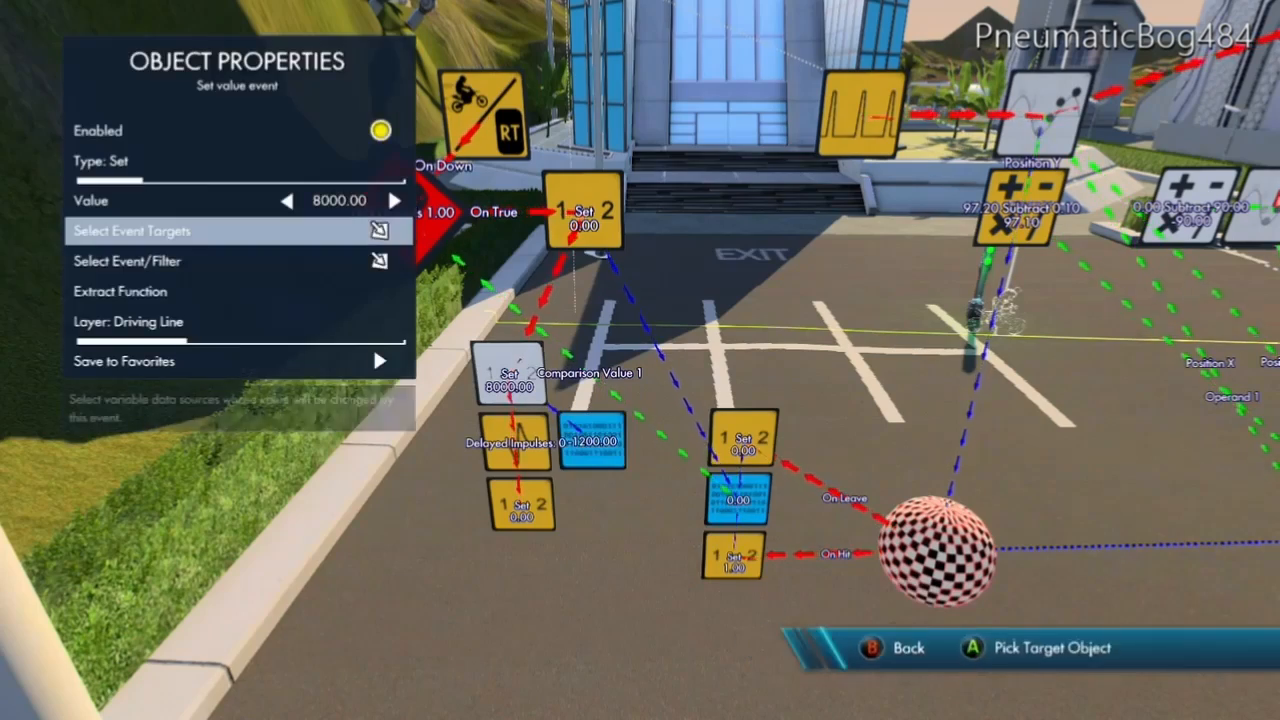
pyautogui.press('Escape')
pyautogui.press('Escape')
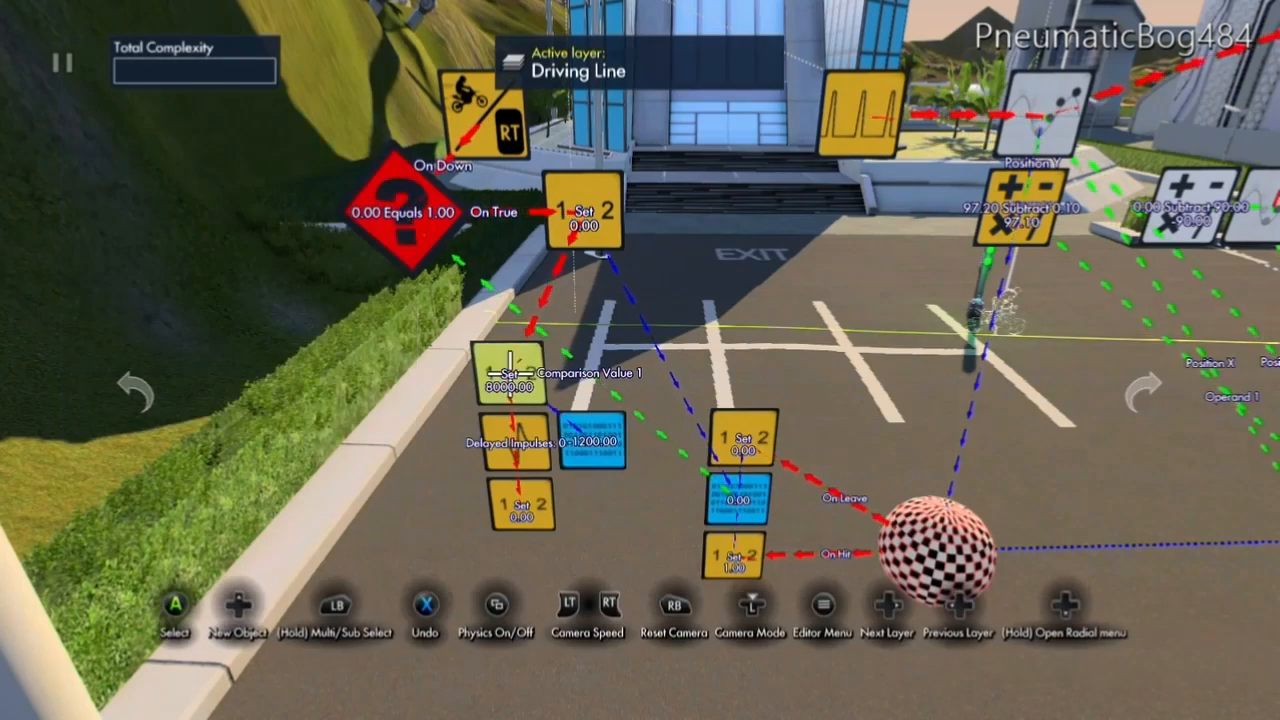
# Set the Value of the Set value event below the impulse delay filter to -1200.00.
pyautogui.click(510, 540)
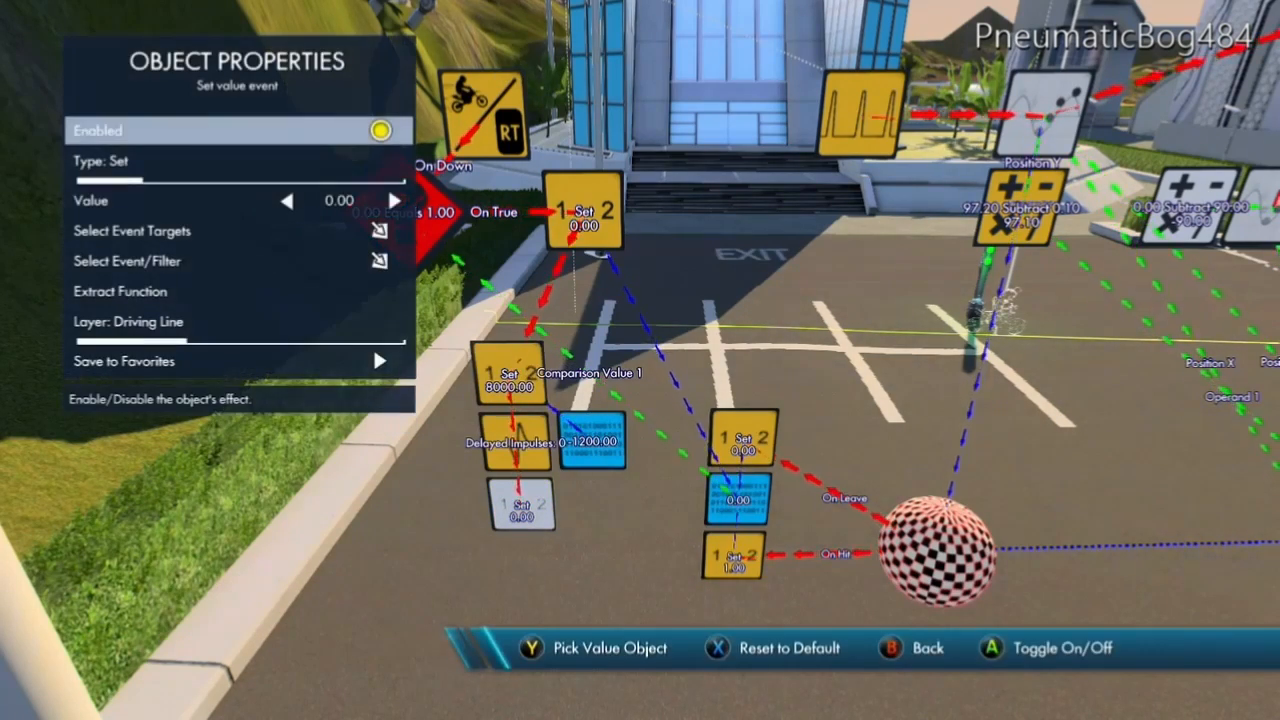
pyautogui.press('Down')
pyautogui.press('Down')
pyautogui.press('Left')
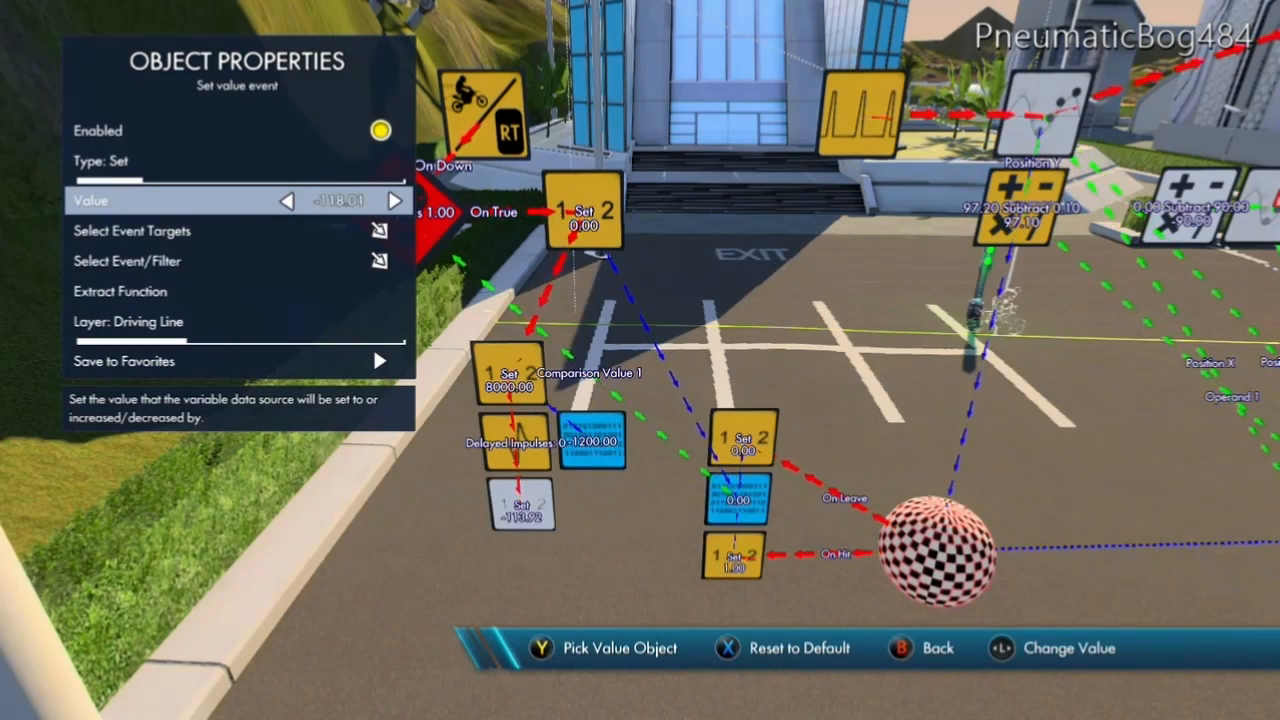
pyautogui.press('Left')
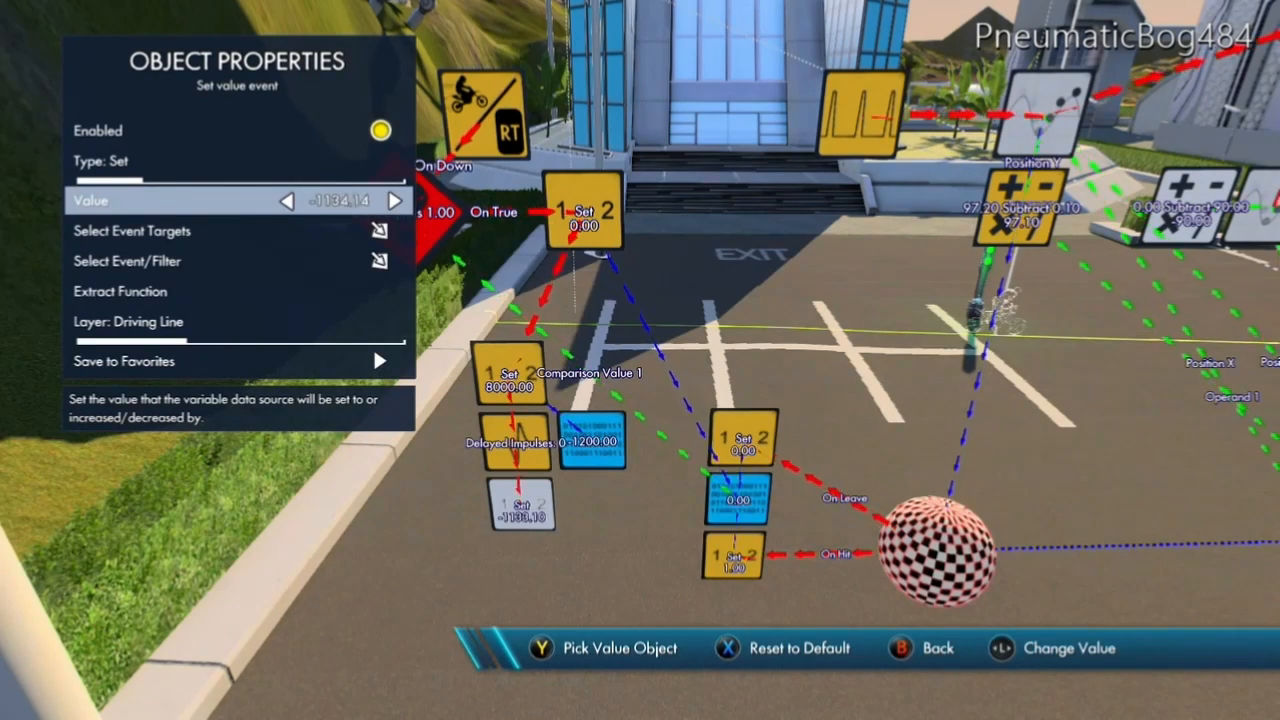
pyautogui.press('Left')
pyautogui.press('Left')
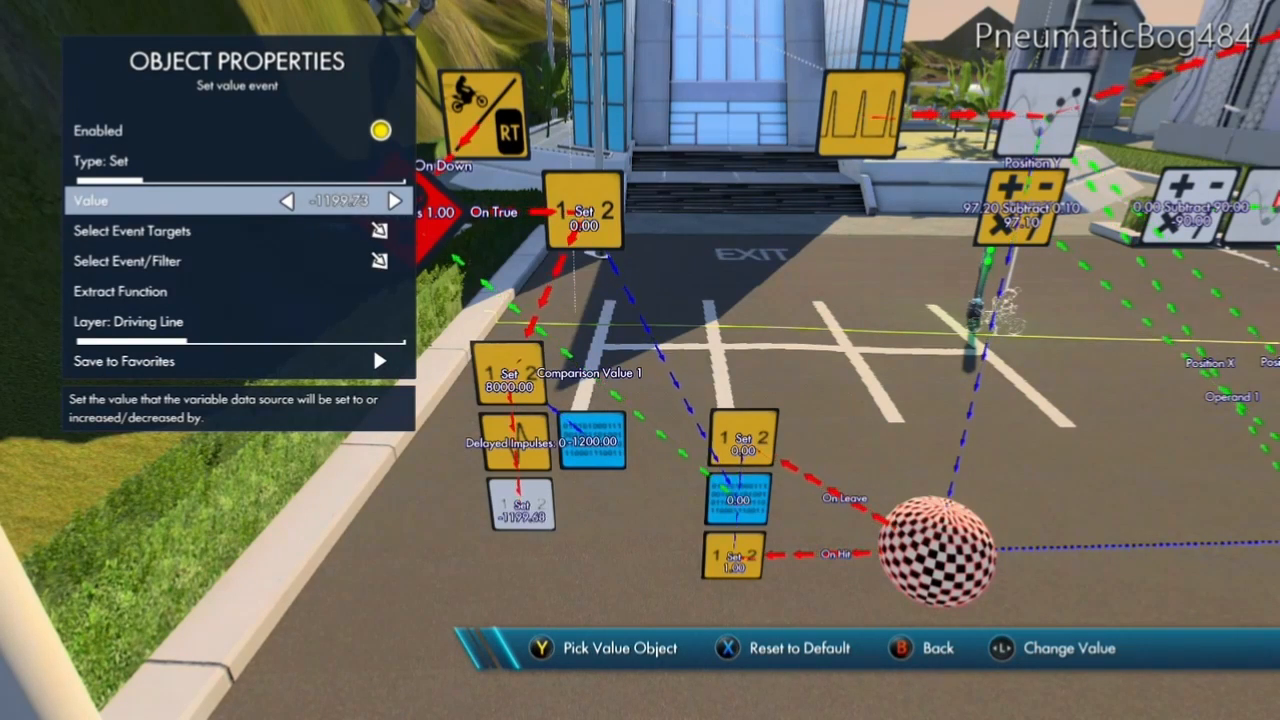
pyautogui.press('Left')
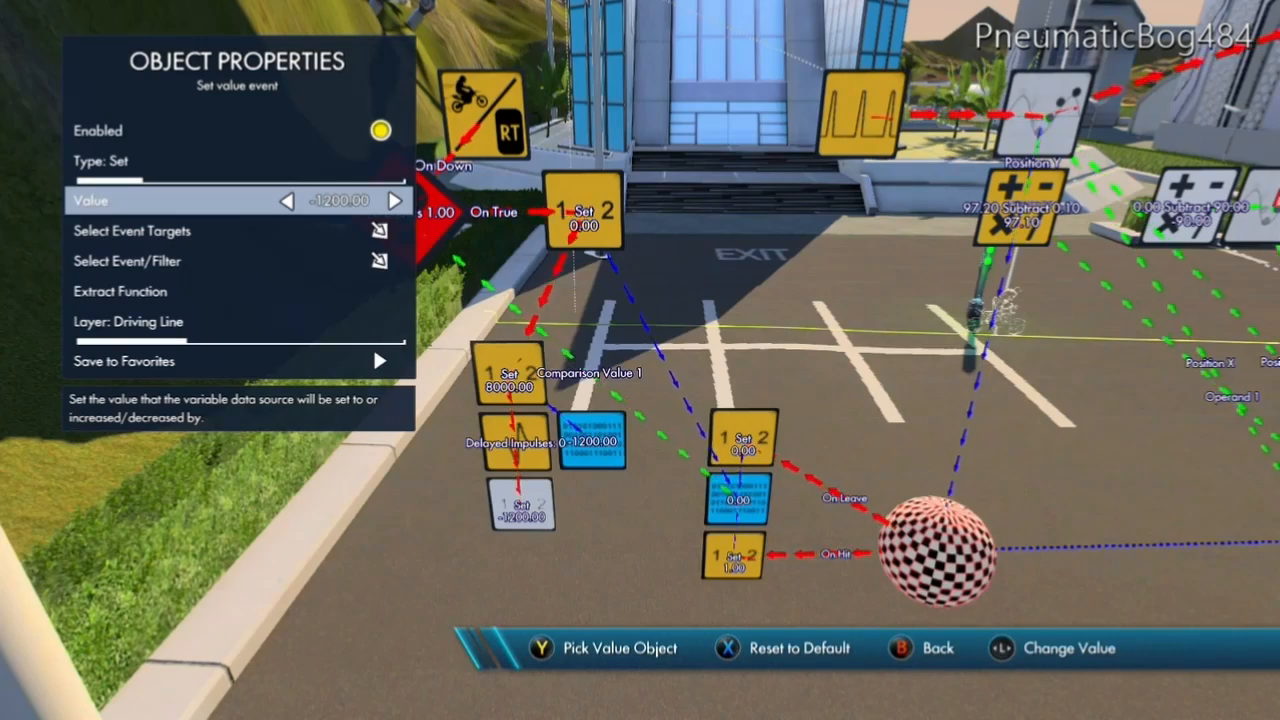
# Select the adjacent -1200.00 Variable data source as the event target of the Set value event below the delay filter.
pyautogui.press('Down')
pyautogui.press('Return')
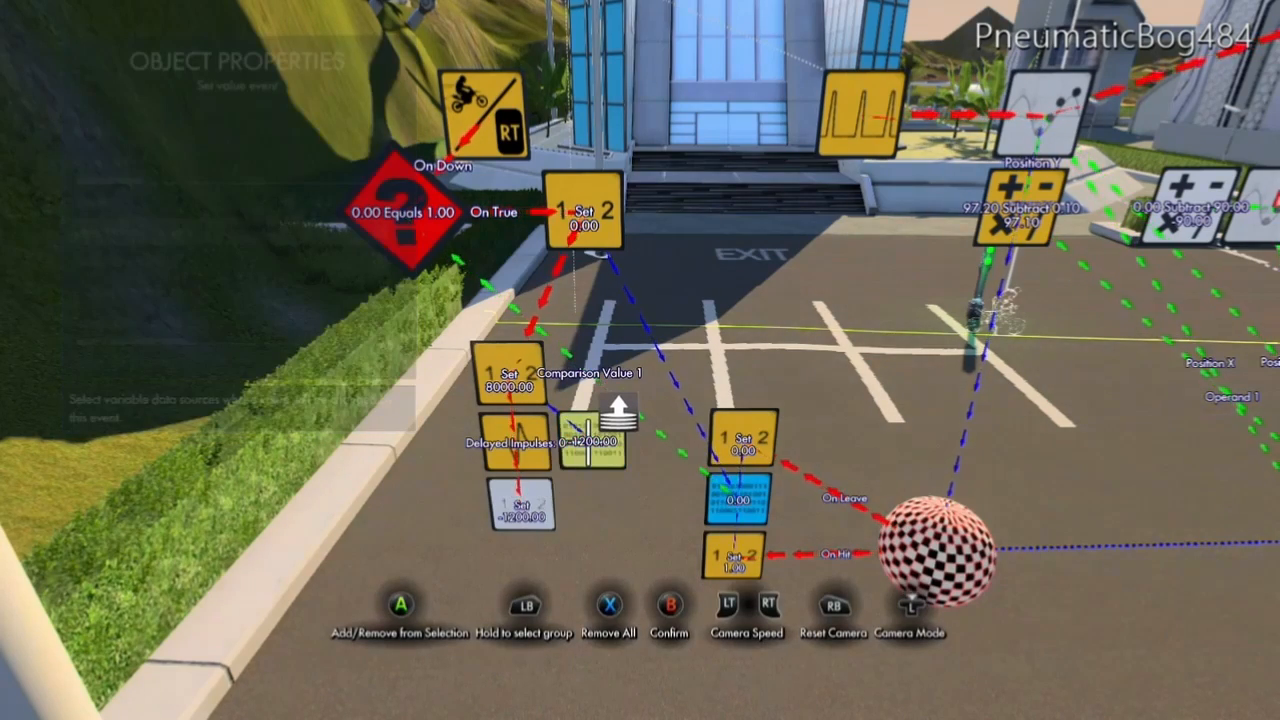
pyautogui.press('Return')
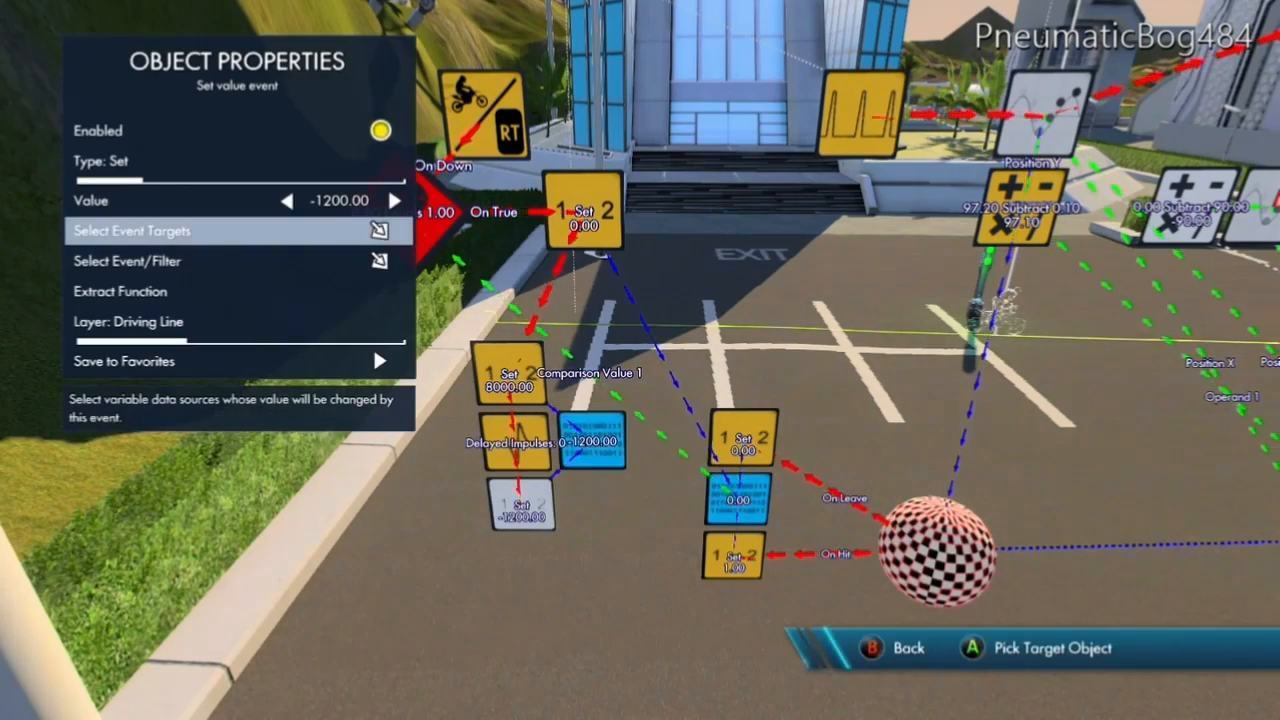
pyautogui.press('Escape')
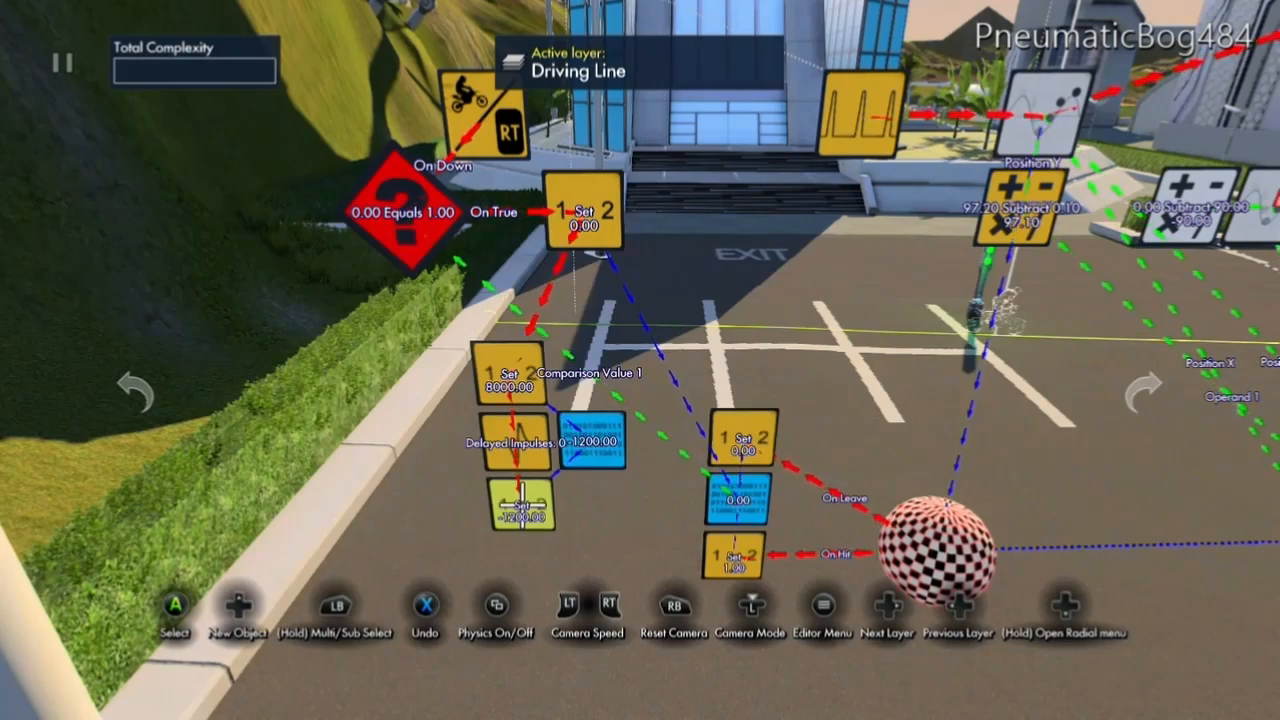
# Set the impulse delay filter's Delay Ticks to 6 (00:00.100).
pyautogui.click(520, 448)
pyautogui.press('Tab')
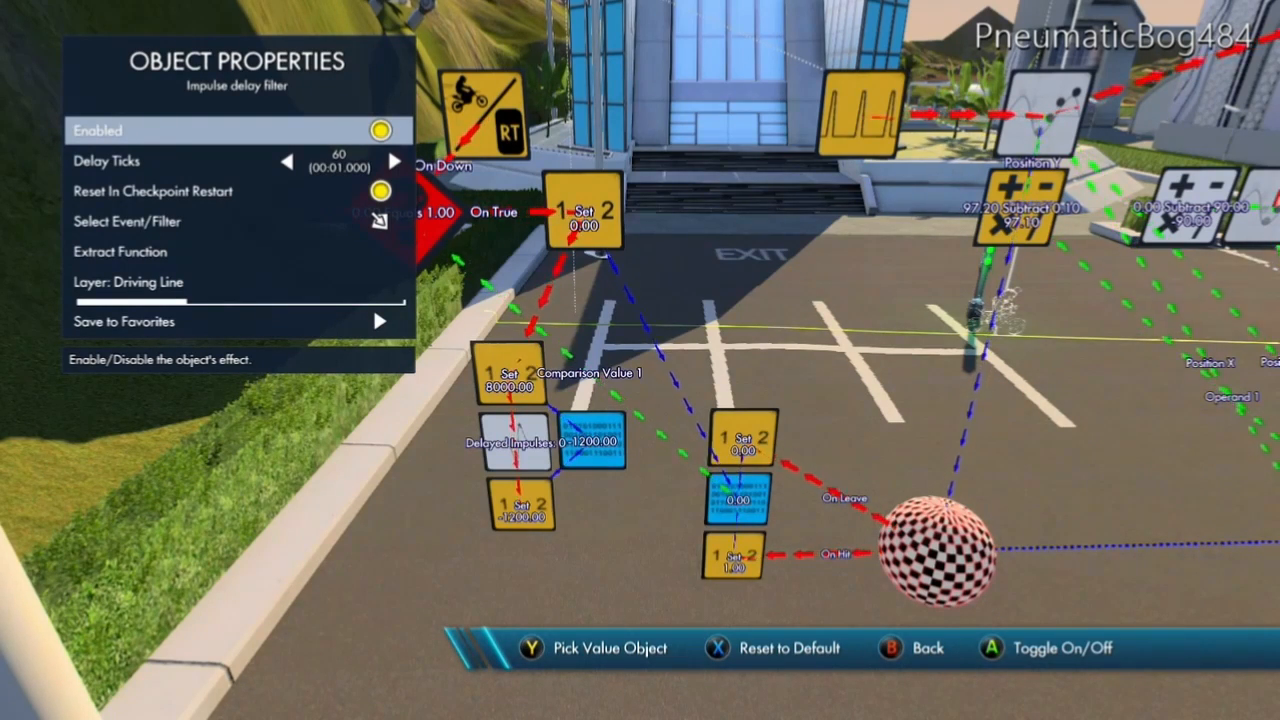
pyautogui.press('Down')
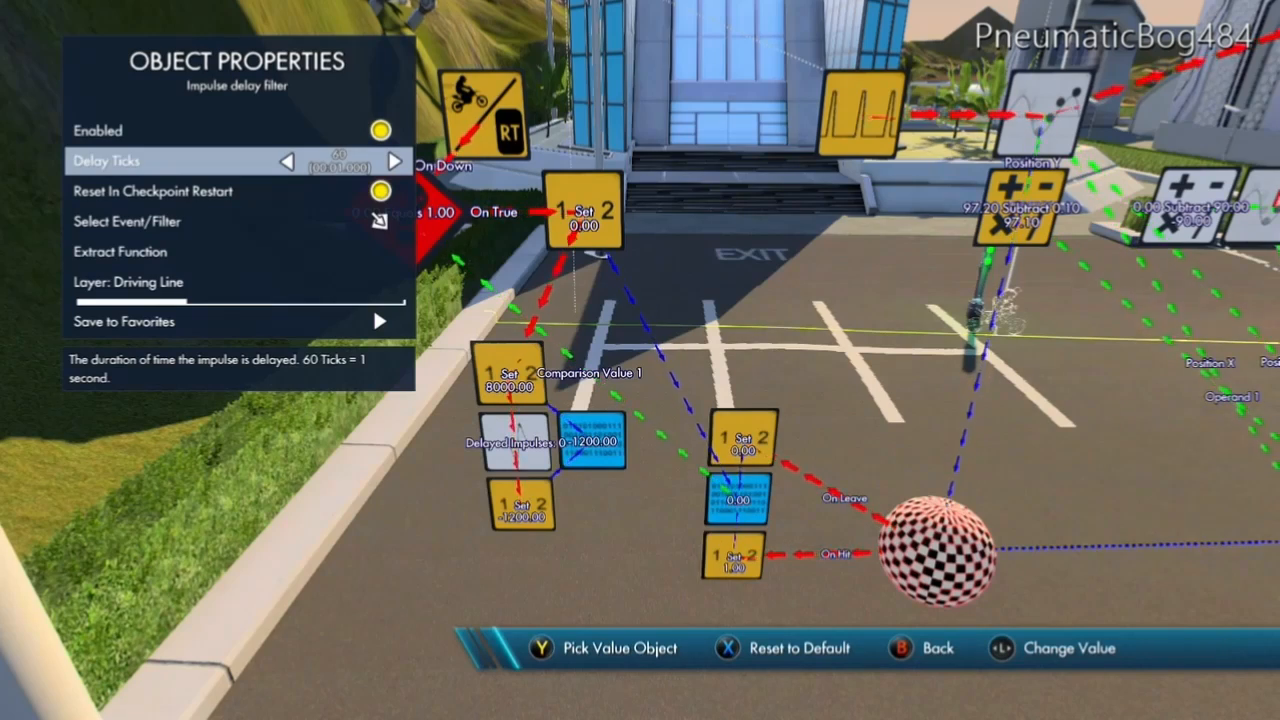
pyautogui.press('Left')
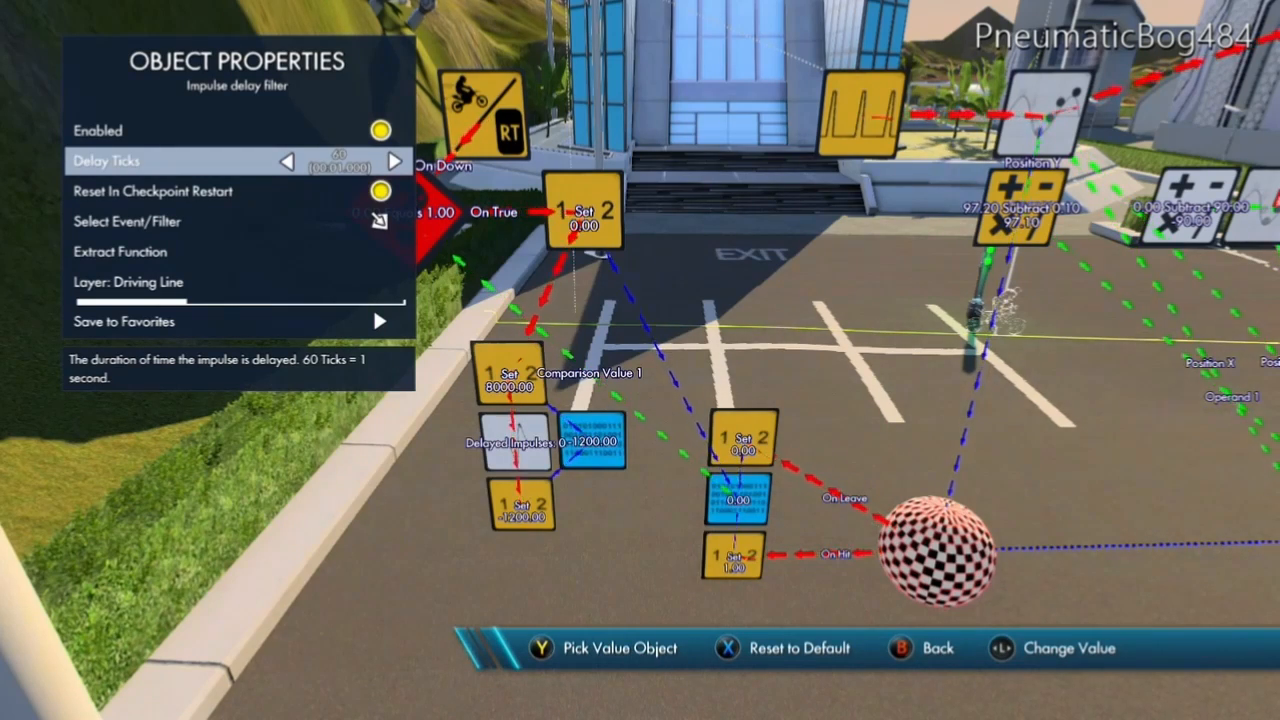
pyautogui.press('Right')
pyautogui.press('Right')
pyautogui.press('Right')
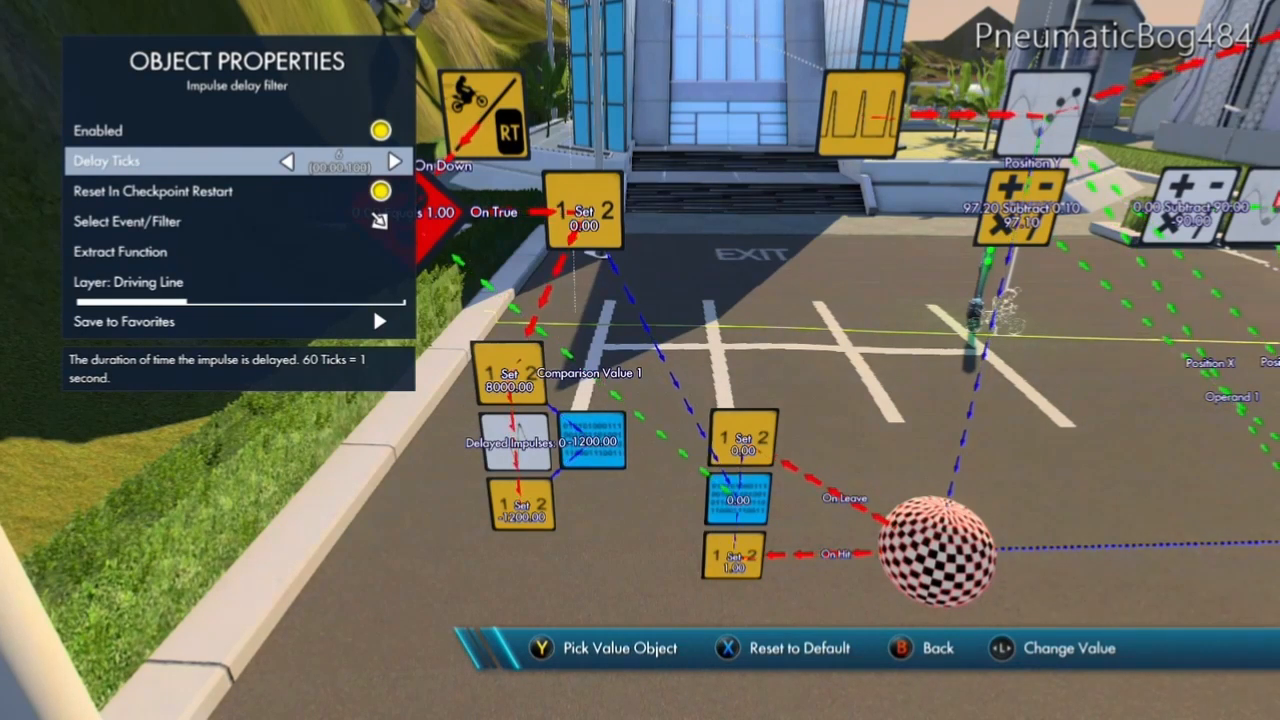
pyautogui.press('Escape')
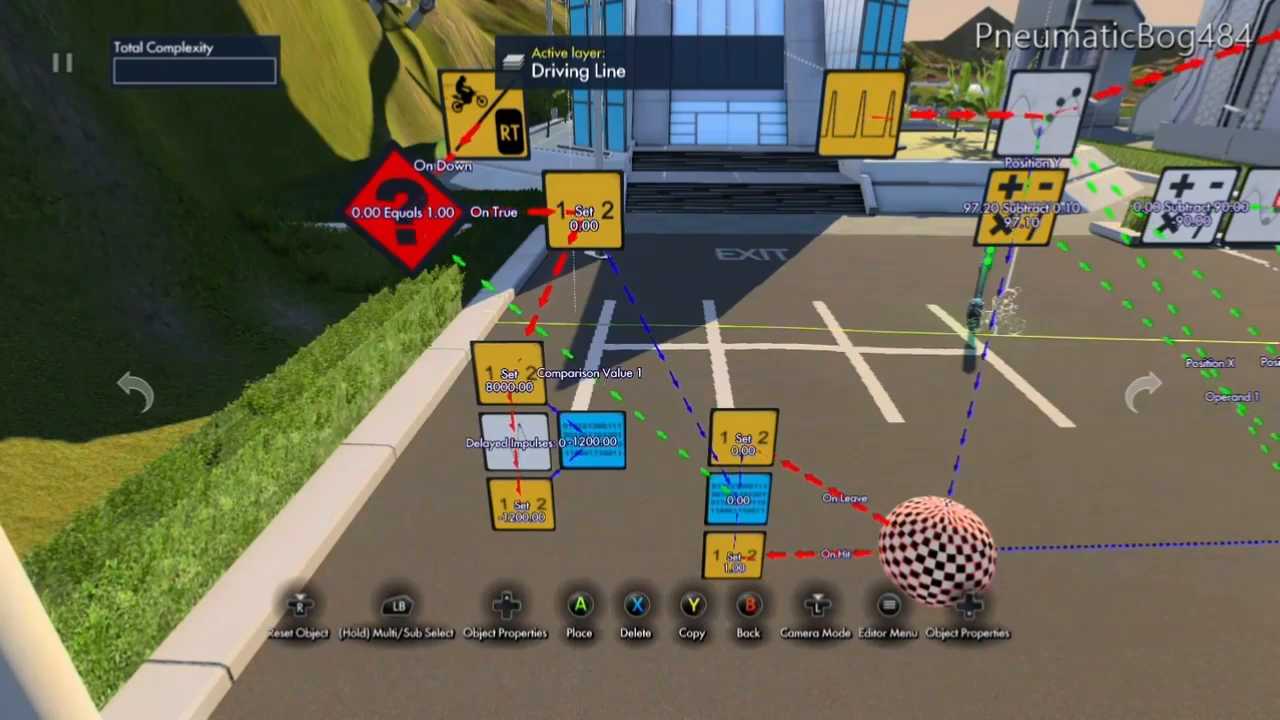
pyautogui.press('Left')
pyautogui.press('Right')
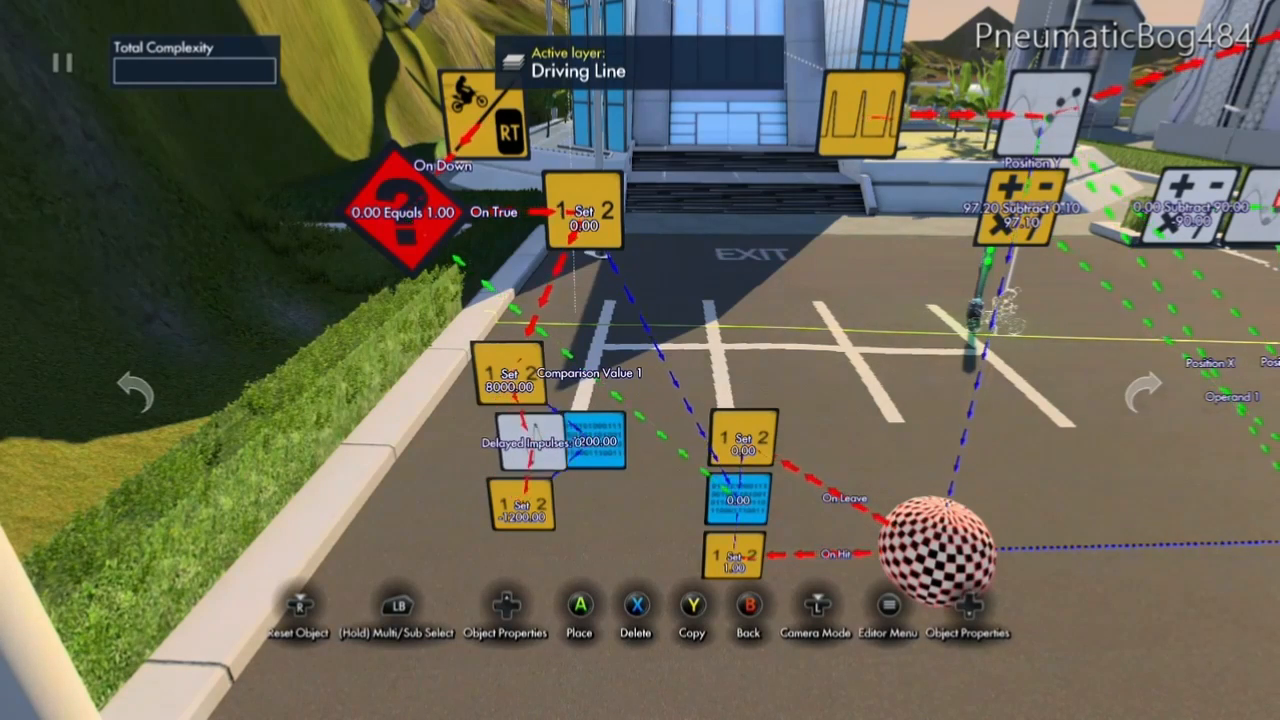
pyautogui.press('Escape')
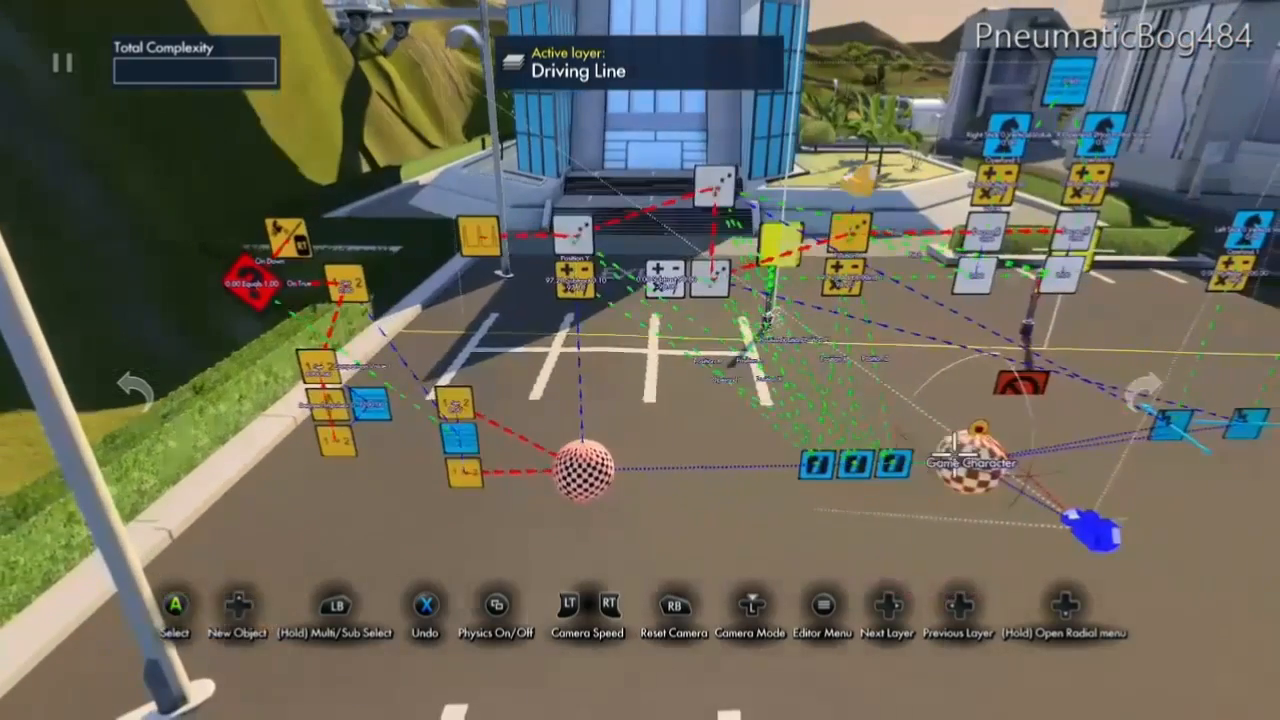
# Link the Object Gravity of the Game Character's custom collisions sphere to the -1200.00 Variable data source.
pyautogui.click(972, 459)
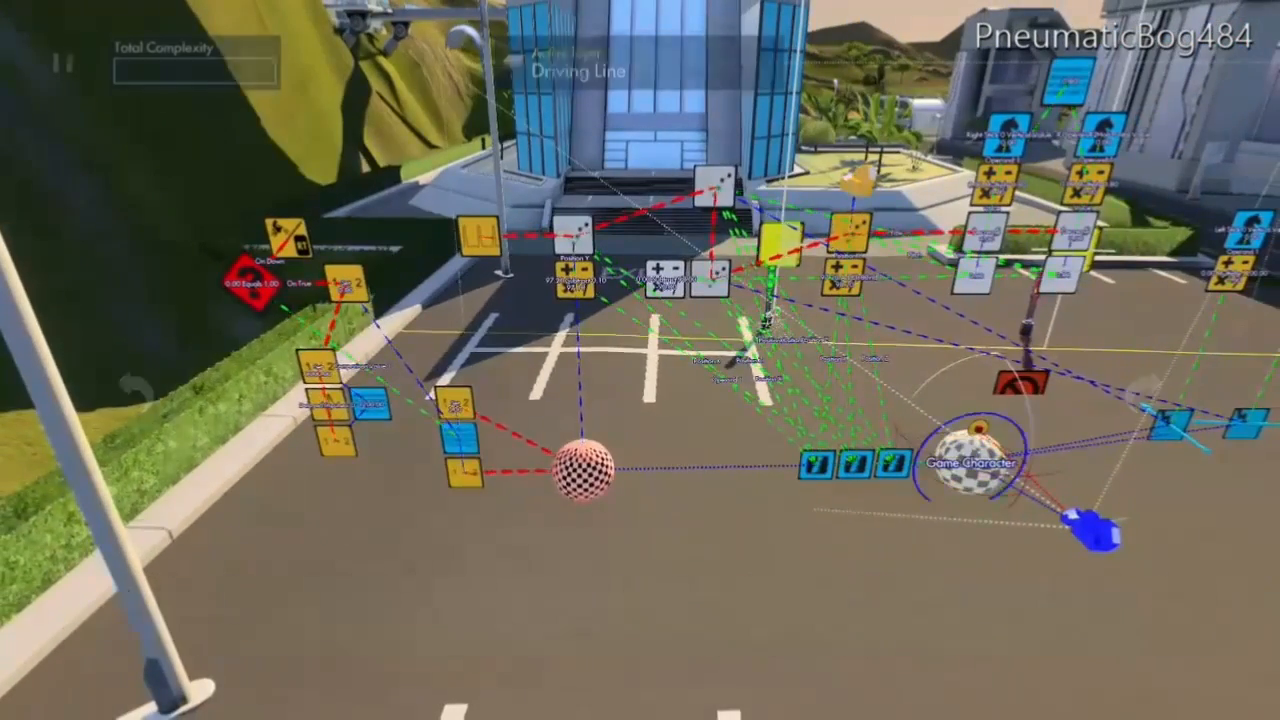
pyautogui.click(373, 222)
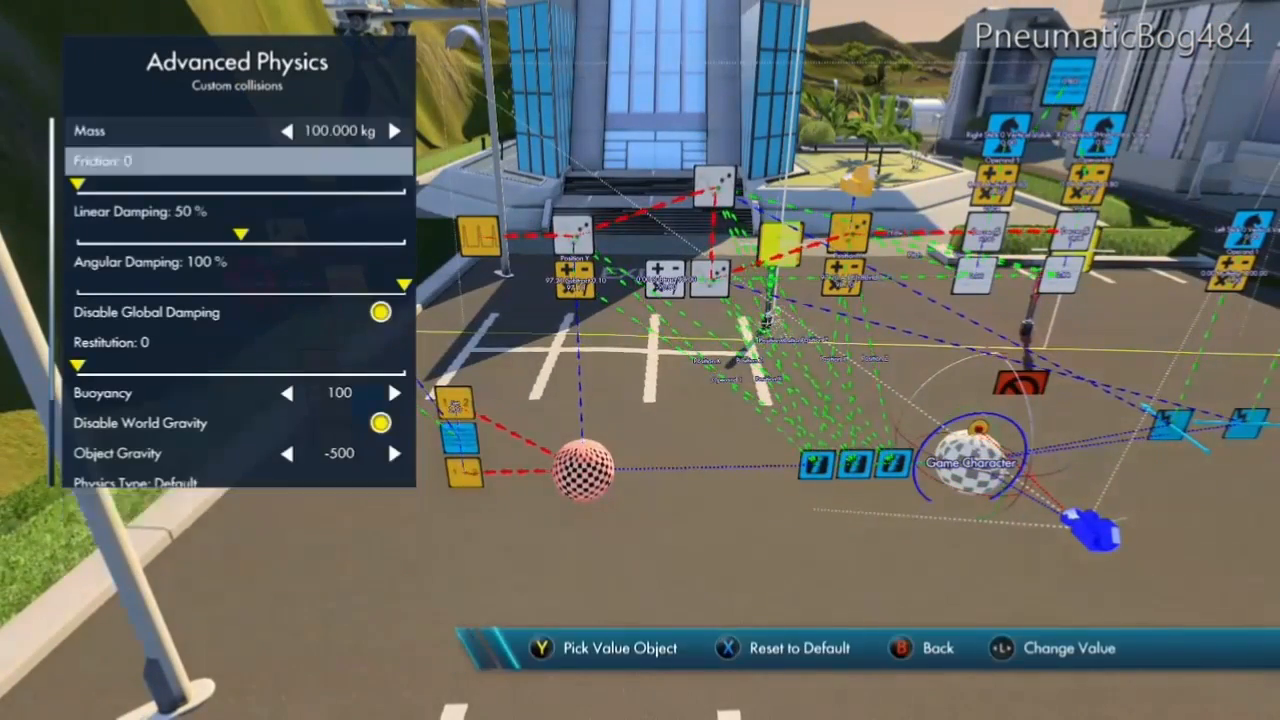
pyautogui.press('Down')
pyautogui.press('Down')
pyautogui.press('Down')
pyautogui.press('Down')
pyautogui.press('Escape')
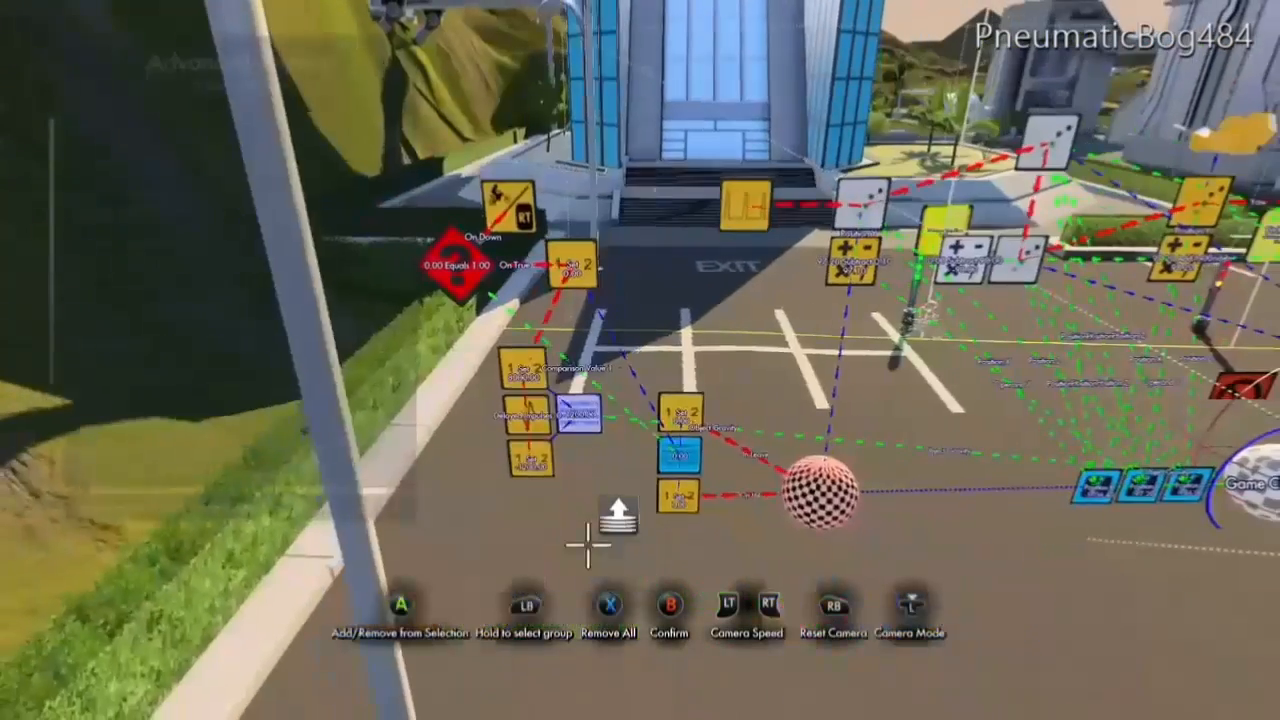
pyautogui.press('Escape')
pyautogui.press('Escape')
pyautogui.press('Escape')
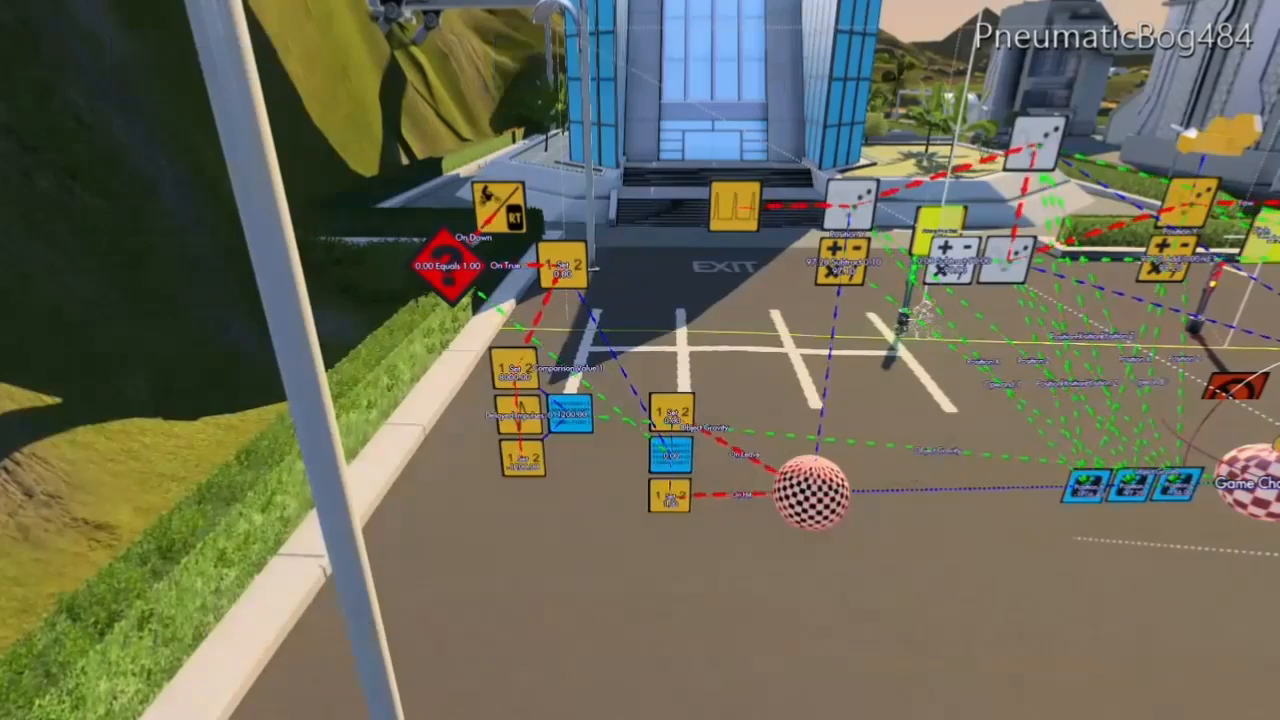
# Test drive the track to check the gravity setup, restarting the test once, and return to the editor.
pyautogui.press('Escape')
pyautogui.press('Return')
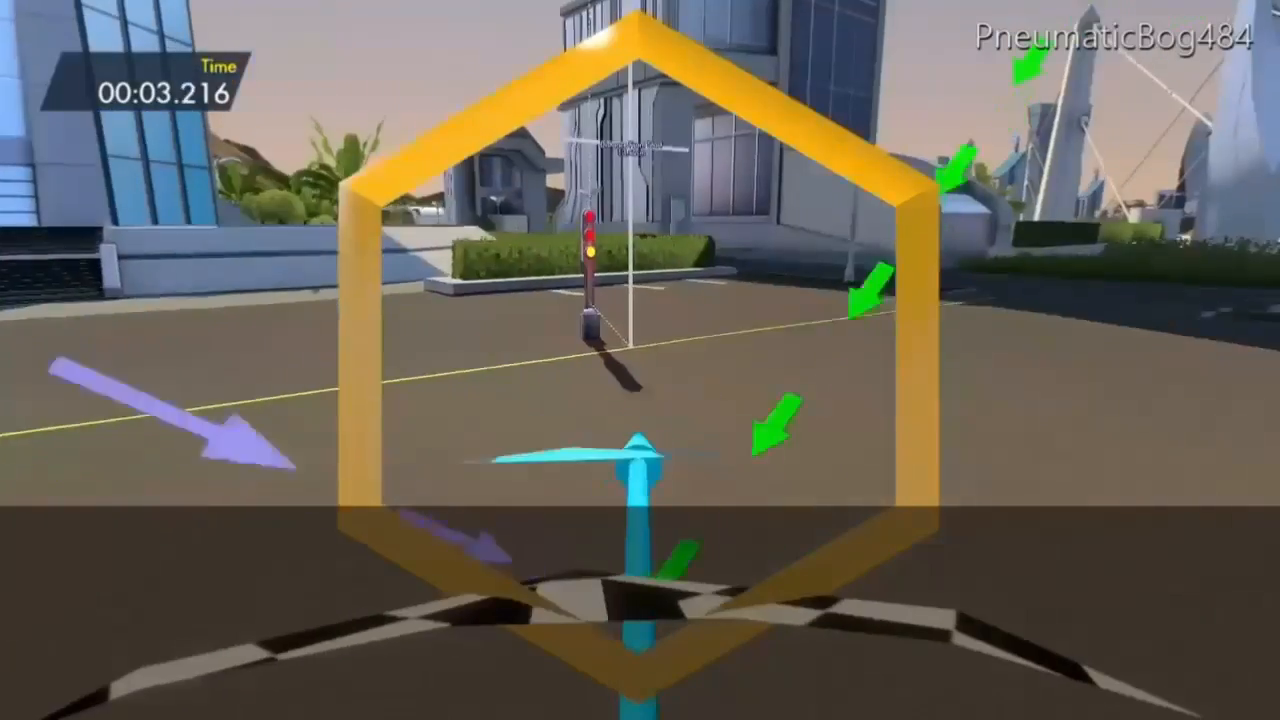
pyautogui.press('Escape')
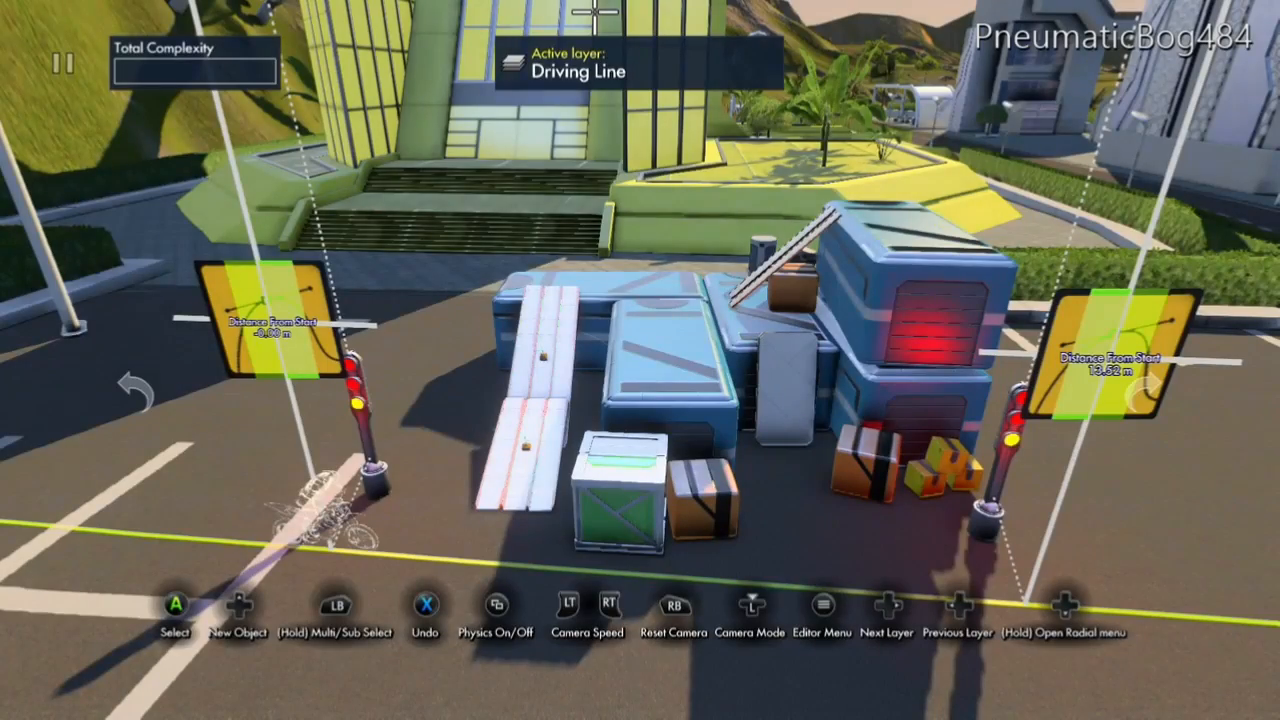
pyautogui.press('Escape')
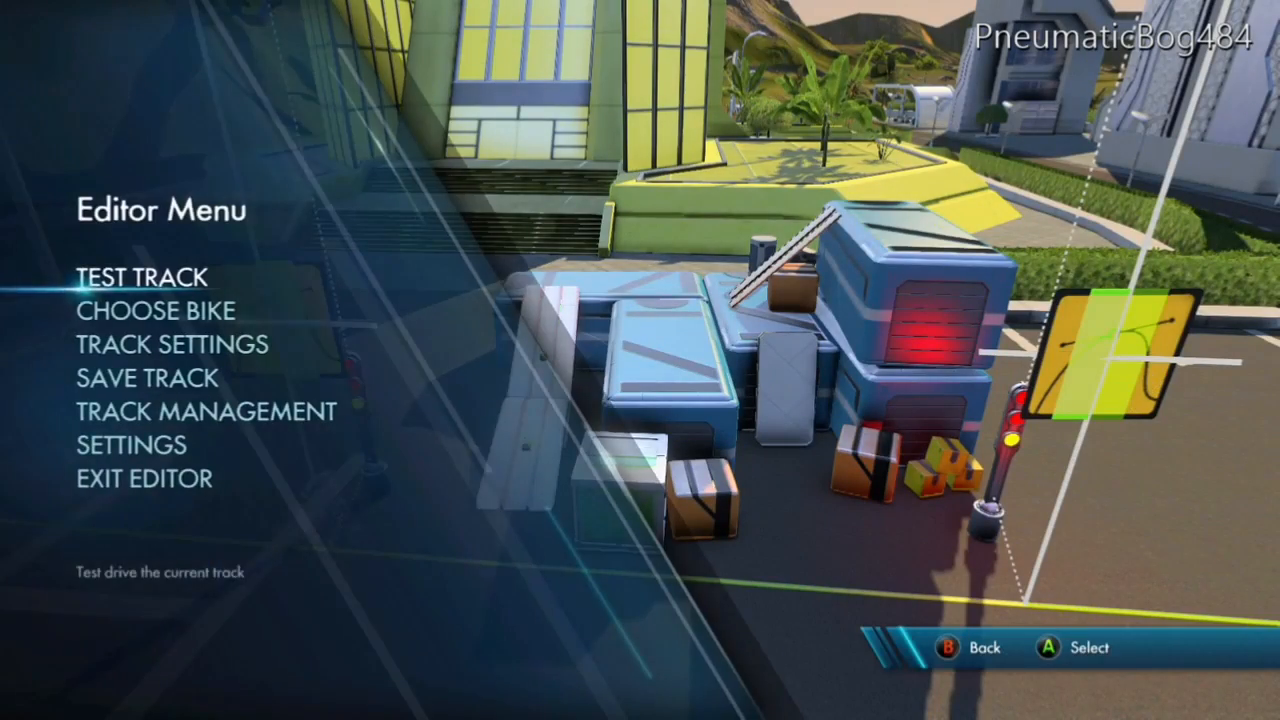
pyautogui.press('Return')
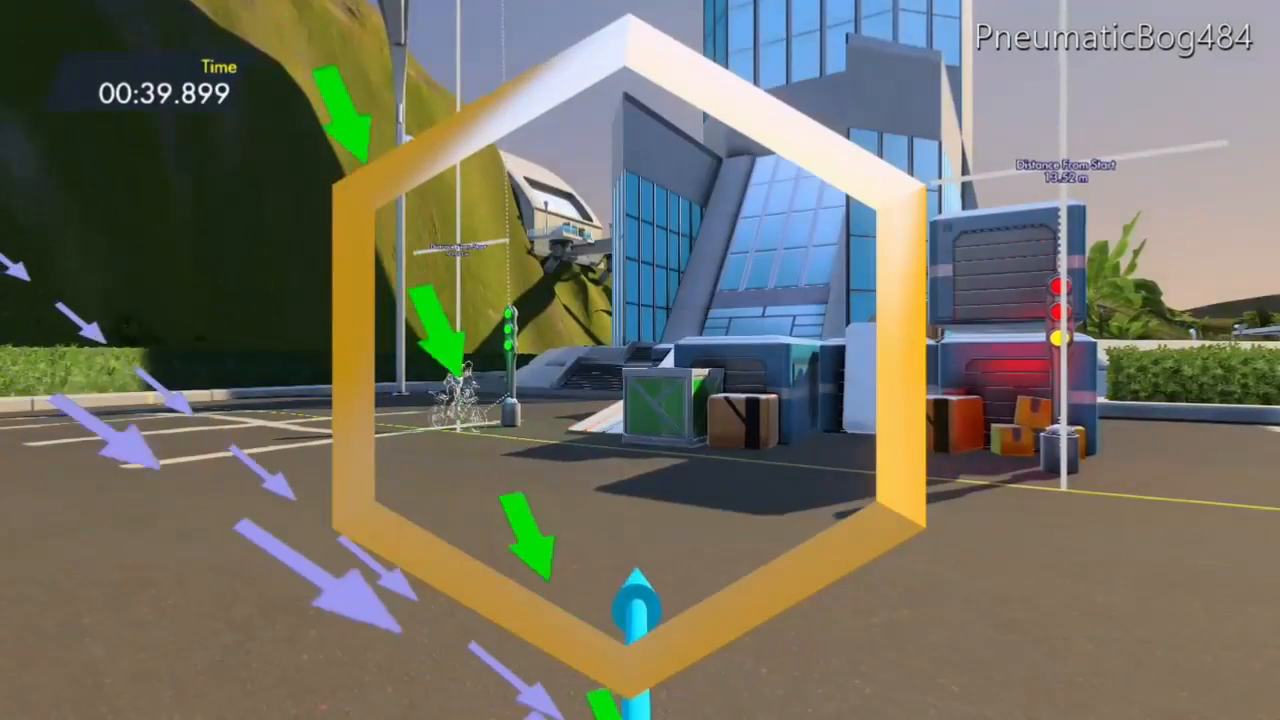
pyautogui.press('Escape')
pyautogui.press('Escape')
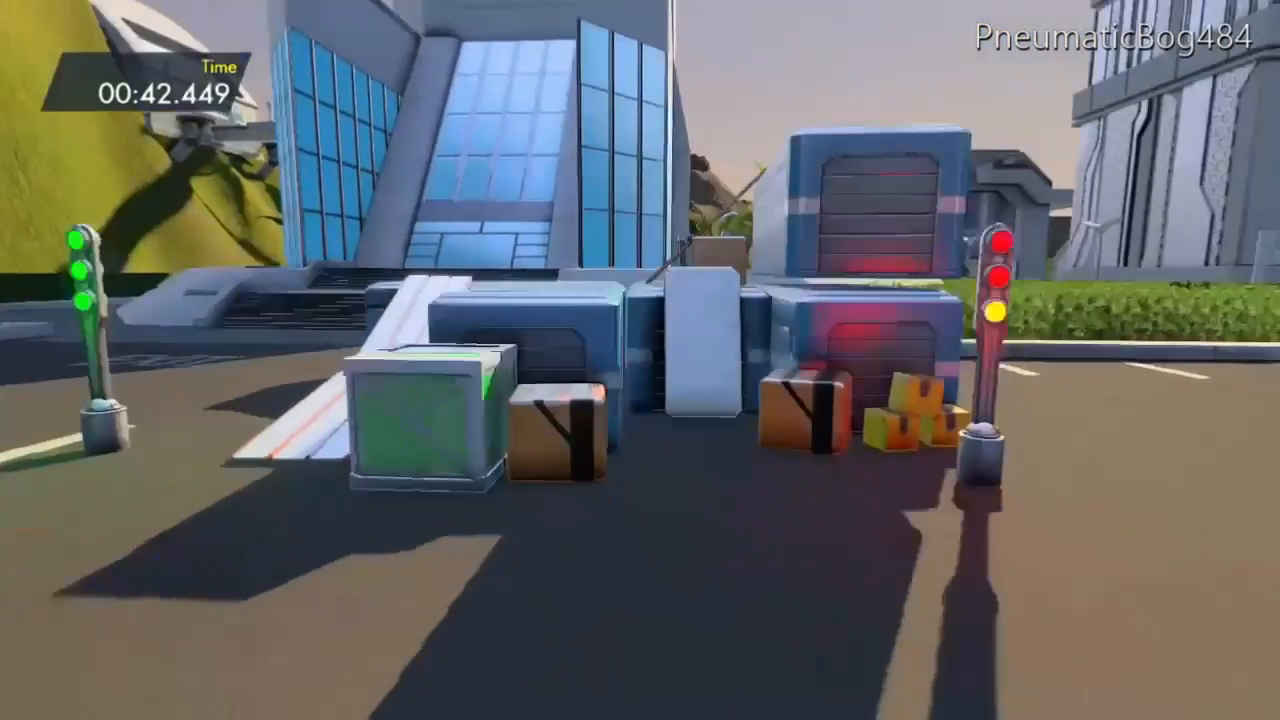
pyautogui.press('Escape')
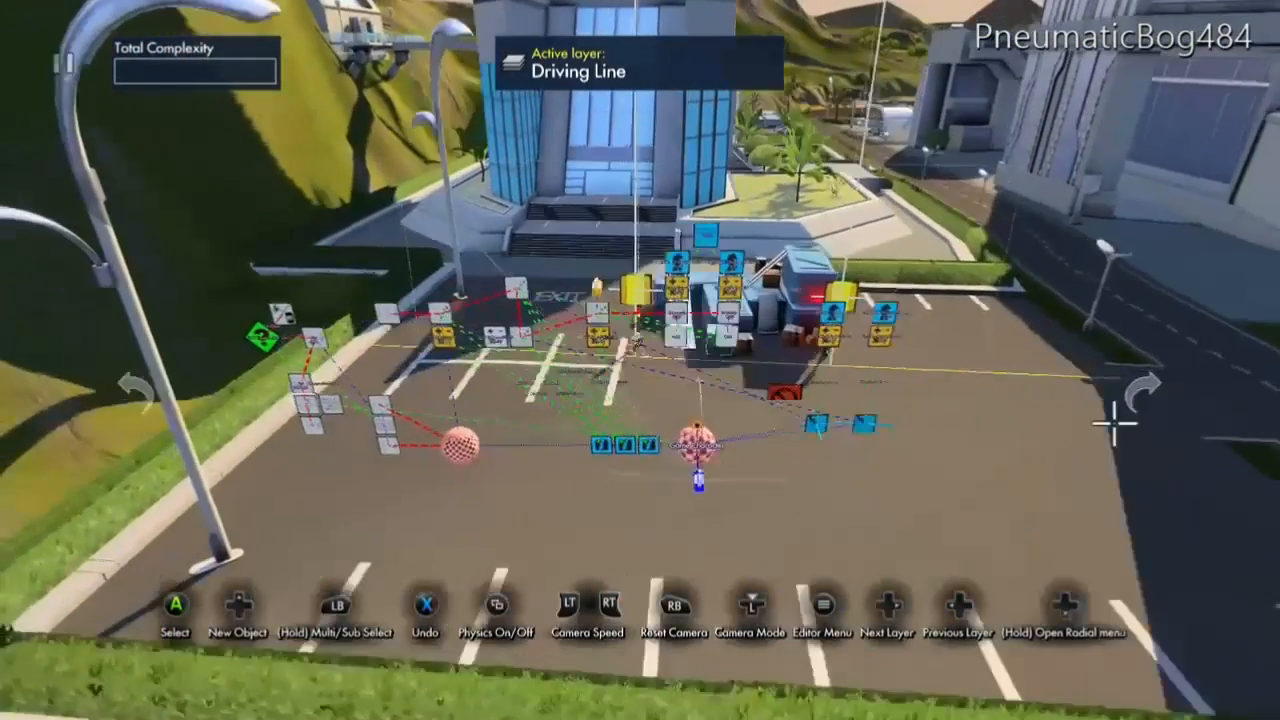
# Save the track over the existing FPSTemplate track and confirm the overwrite.
pyautogui.press('Escape')
pyautogui.press('Down')
pyautogui.press('Down')
pyautogui.press('Down')
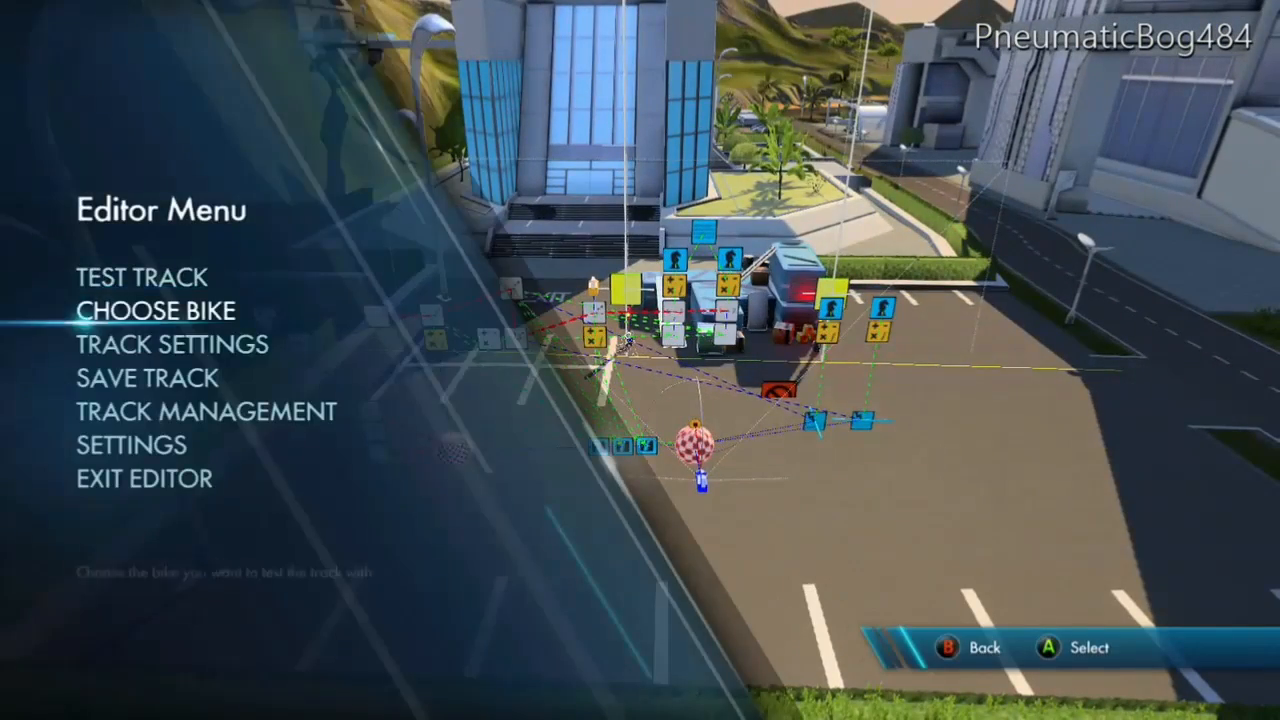
pyautogui.press('Return')
pyautogui.press('Return')
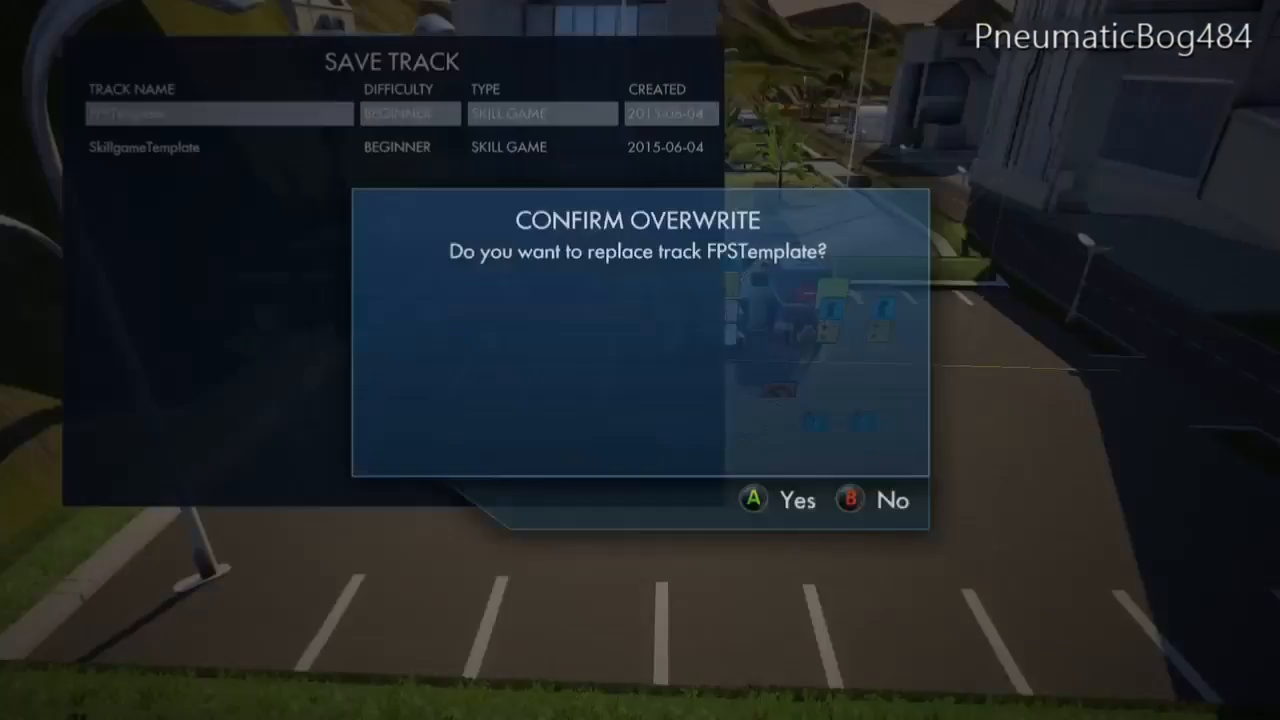
pyautogui.press('Return')
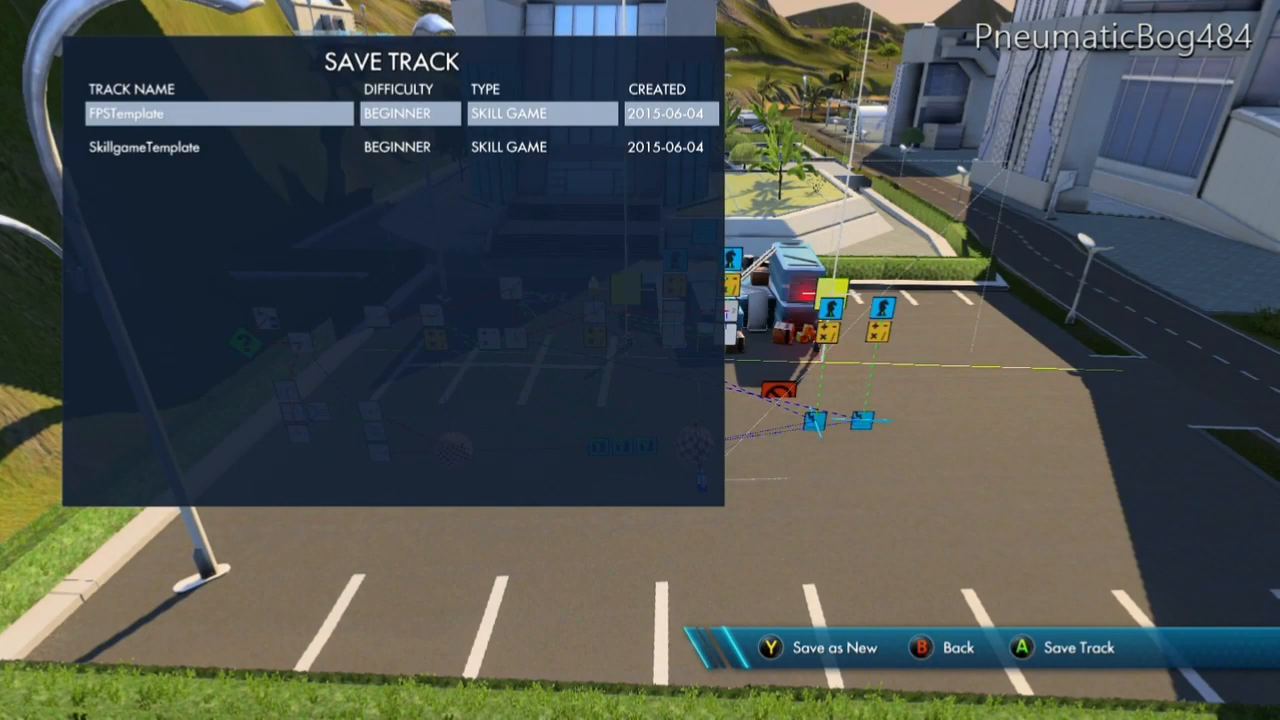
pyautogui.press('Return')
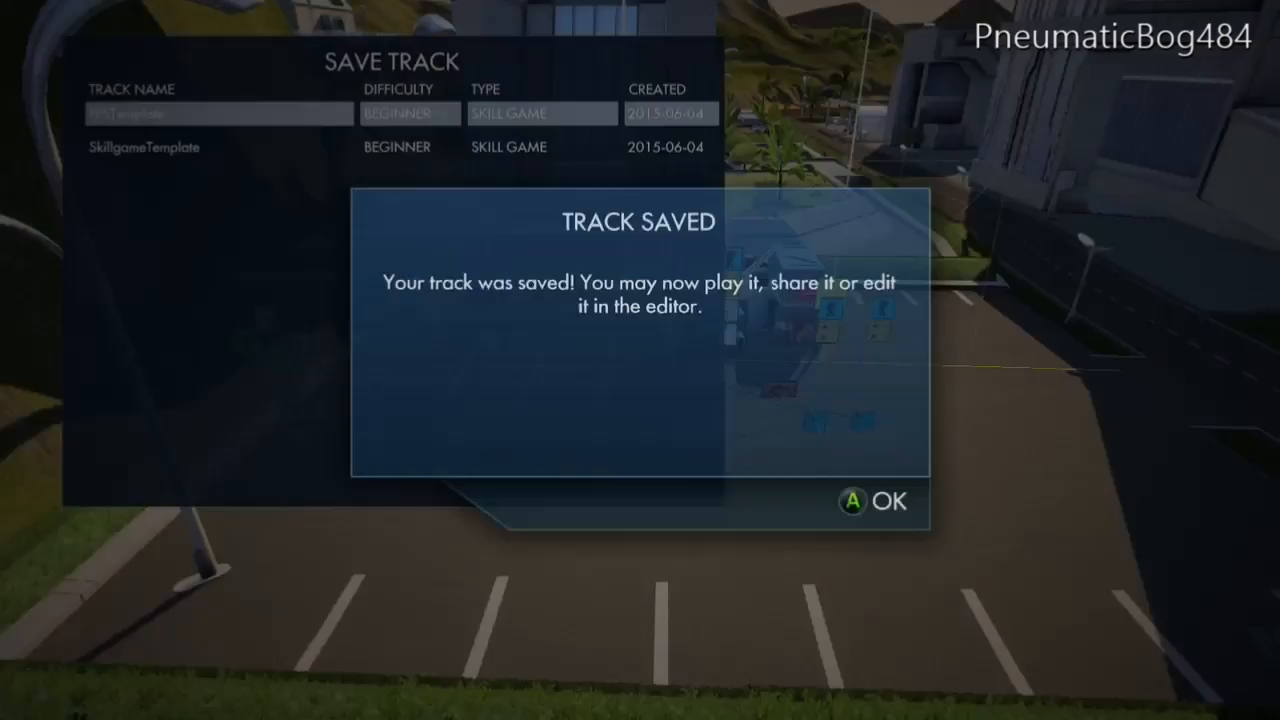